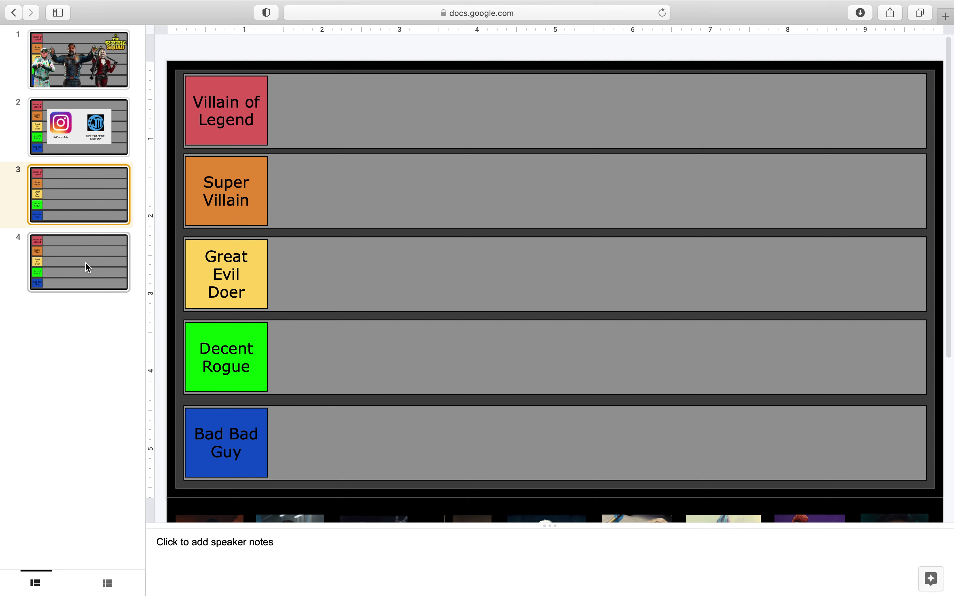
Step: Move from slide 3 up to slide 2, the 'New Post Almost Every Day' promo slide
drag(950, 156, 951, 129)
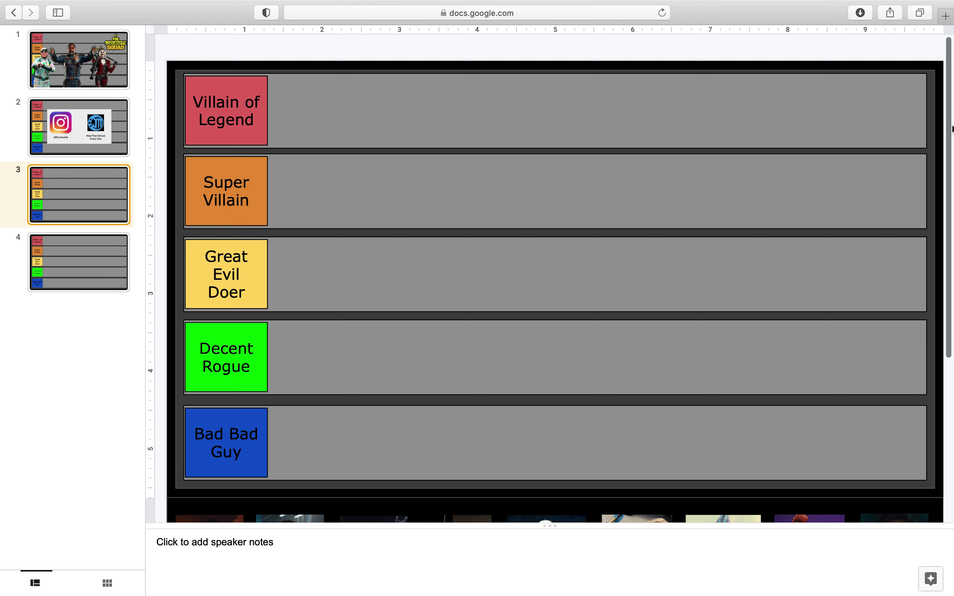
key(Up)
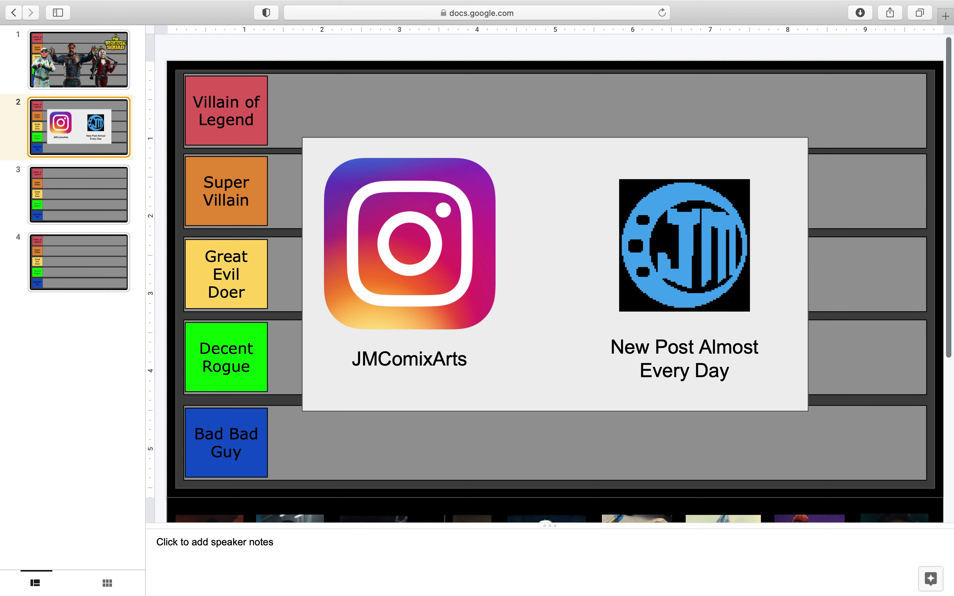
Step: Return to slide 3 and scroll down to the 23 character headshots below the empty tier list
key(Down)
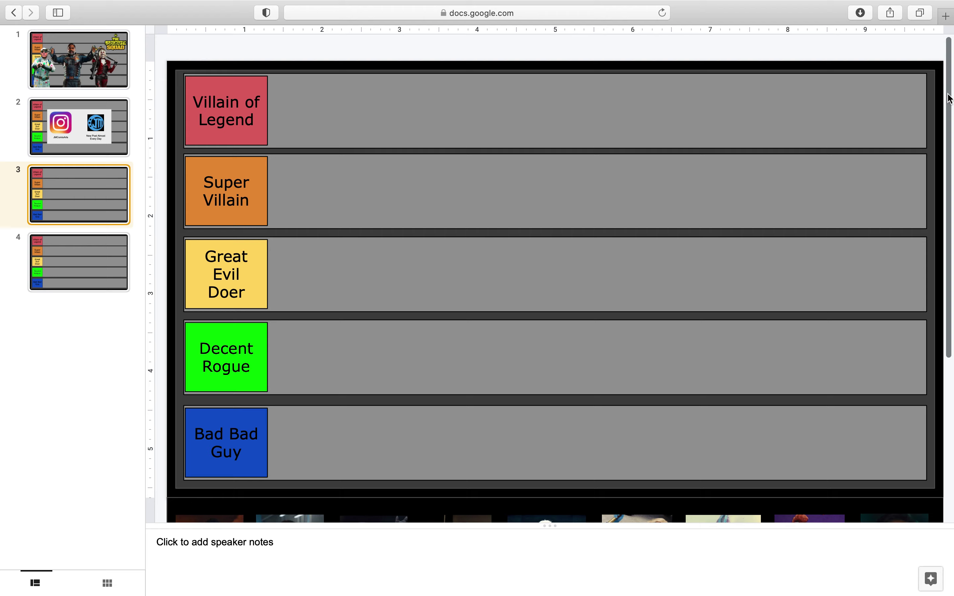
scroll(950, 99, down, 5)
scroll(949, 303, down, 2)
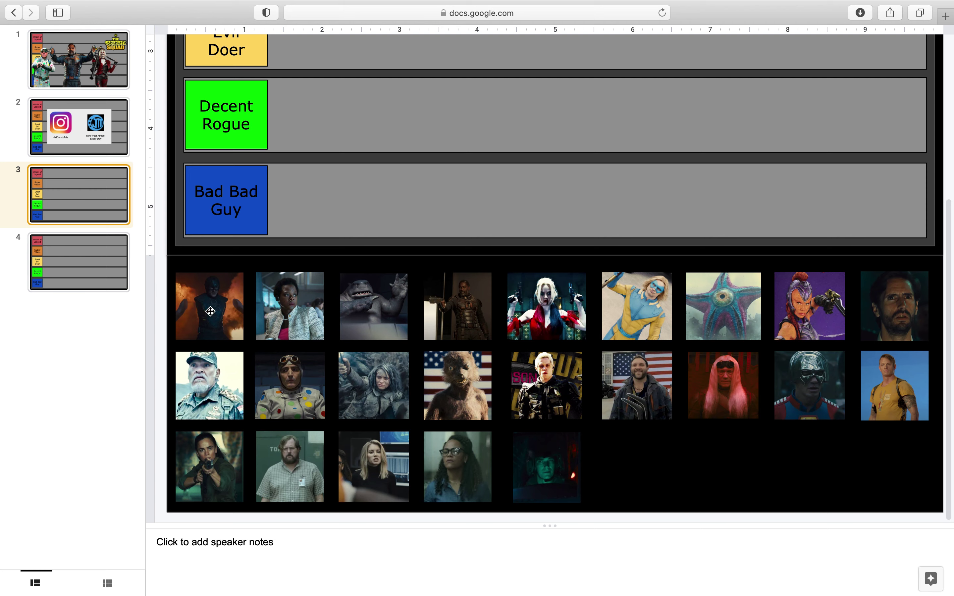
scroll(950, 244, up, 5)
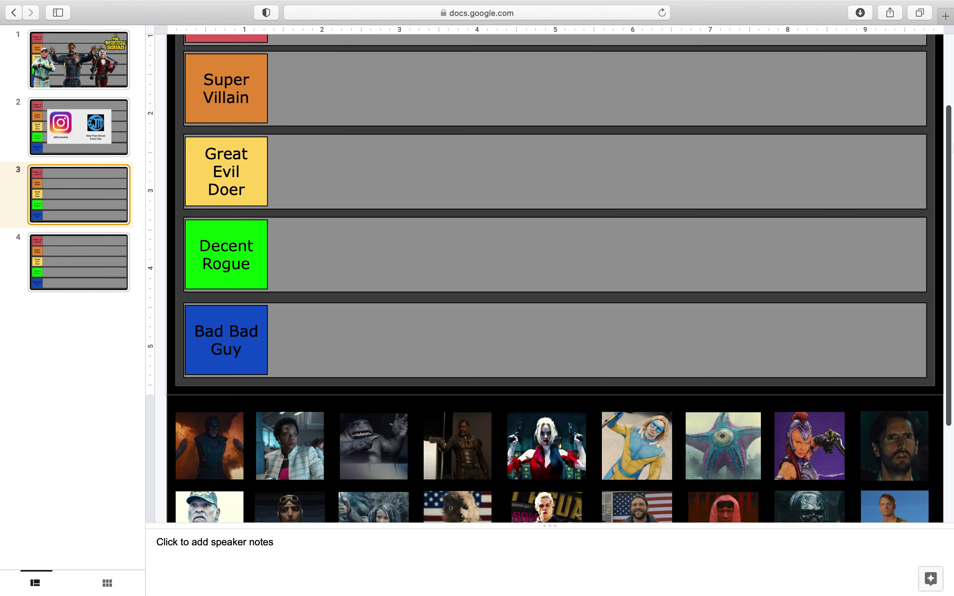
scroll(240, 194, down, 5)
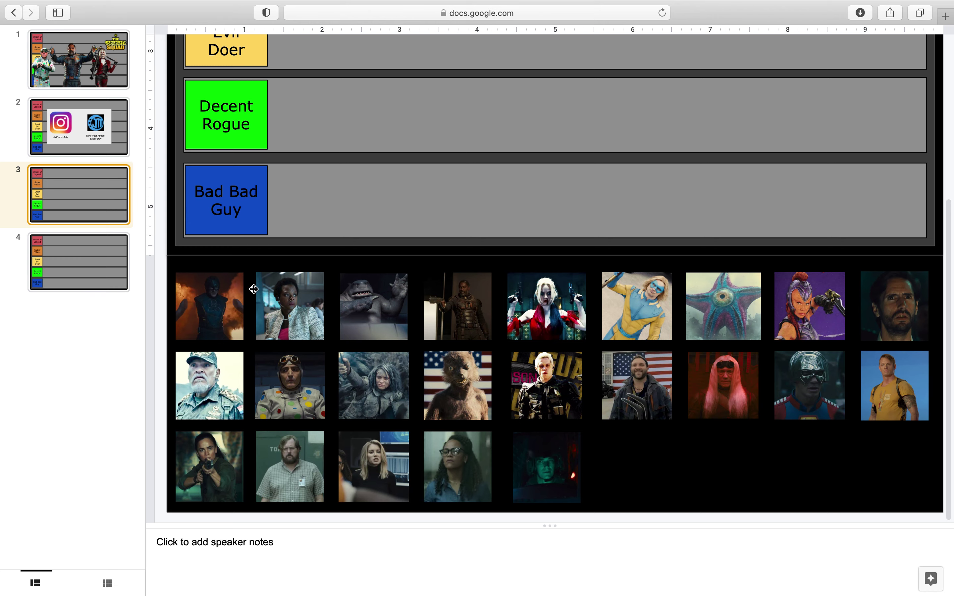
scroll(953, 258, up, 5)
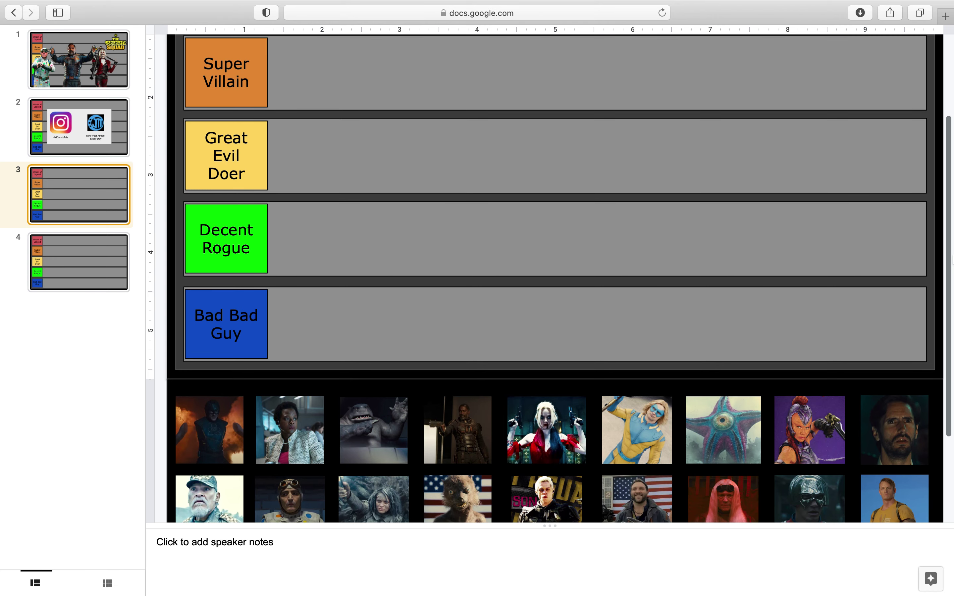
scroll(953, 258, down, 5)
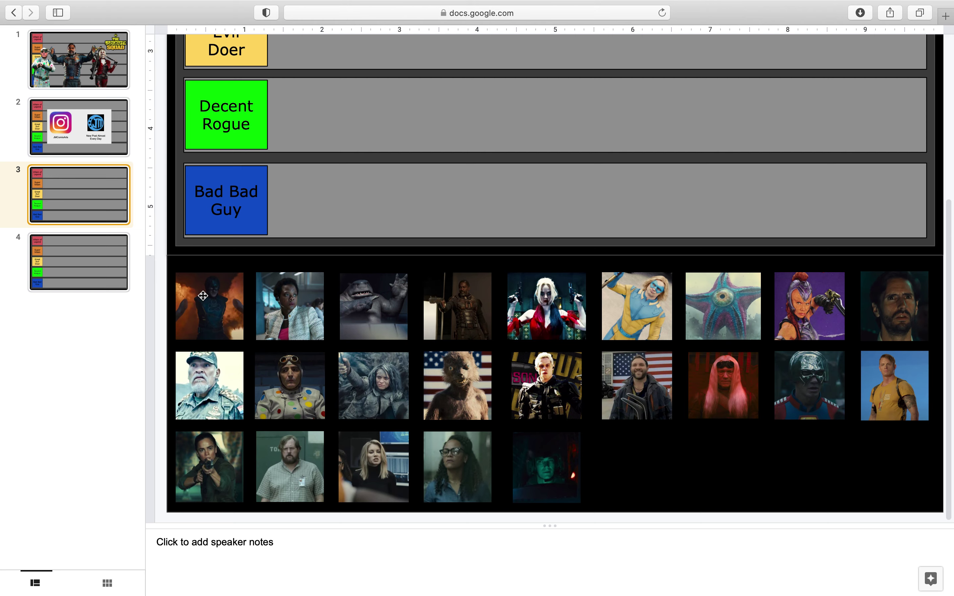
Step: Place the masked figure-in-flames photo beside the Decent Rogue label and leave it there
mouse_move(949, 236)
mouse_down()
mouse_move(950, 138)
mouse_move(948, 237)
mouse_up()
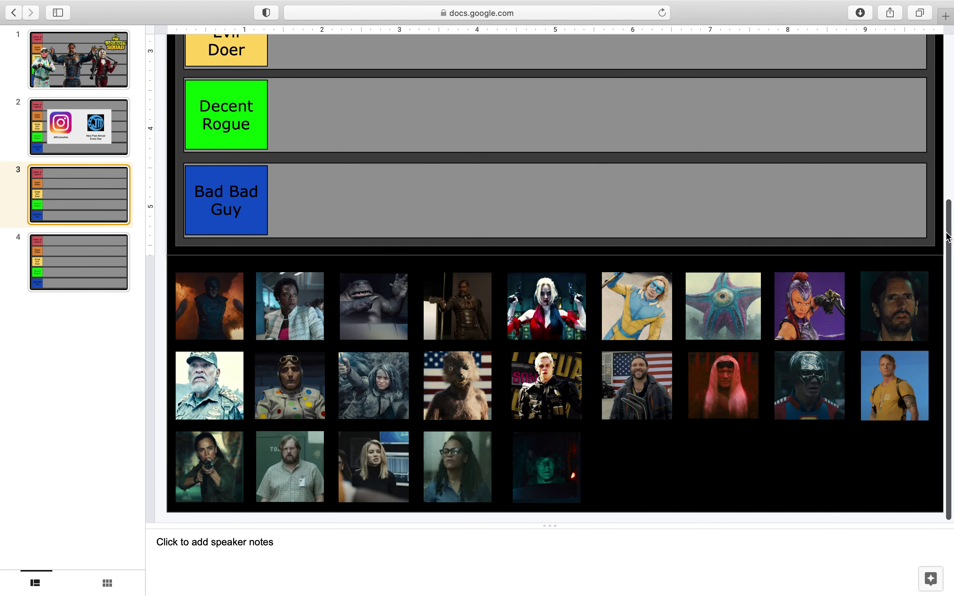
drag(198, 310, 300, 115)
drag(950, 343, 951, 182)
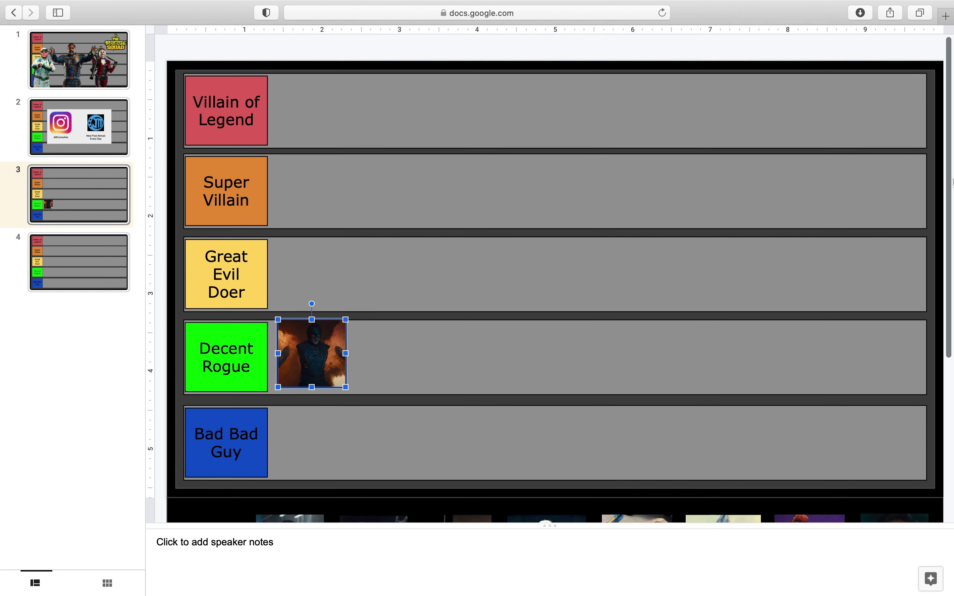
drag(315, 358, 311, 366)
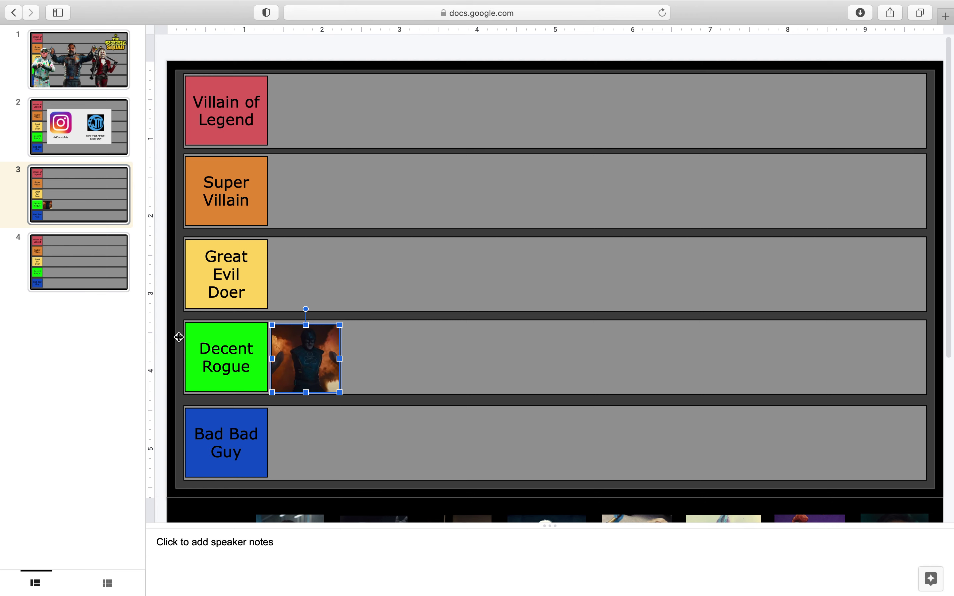
click(164, 334)
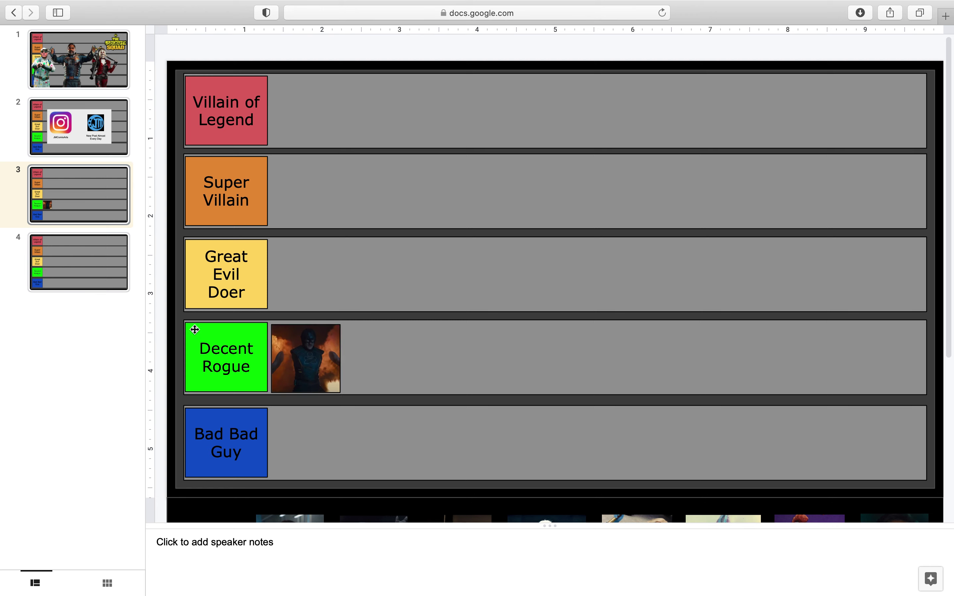
drag(325, 352, 164, 368)
key(Escape)
key(Escape)
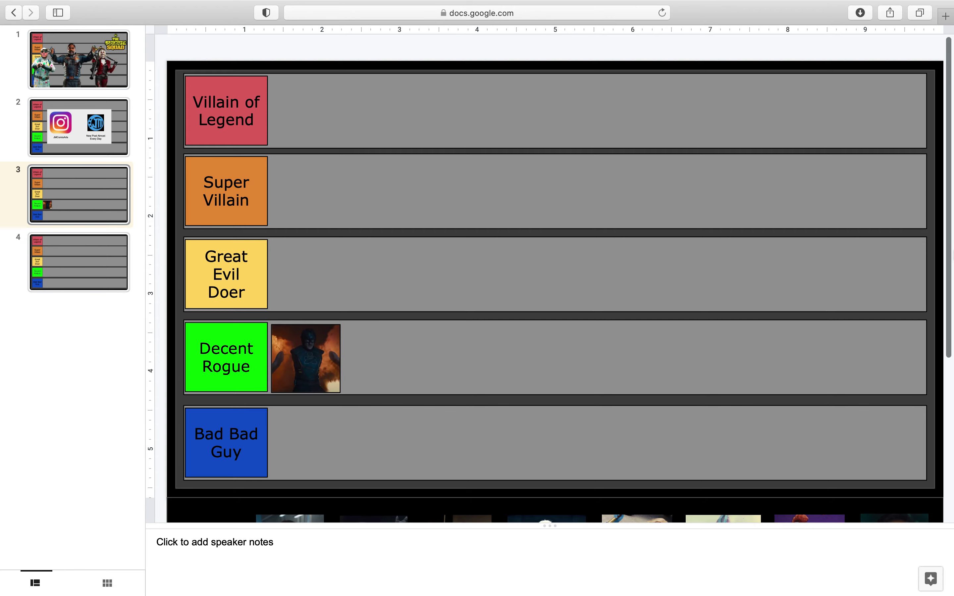
Step: Drag Amanda Waller's tweed-jacket photo into the first slot of the Villain of Legend row
scroll(932, 236, down, 5)
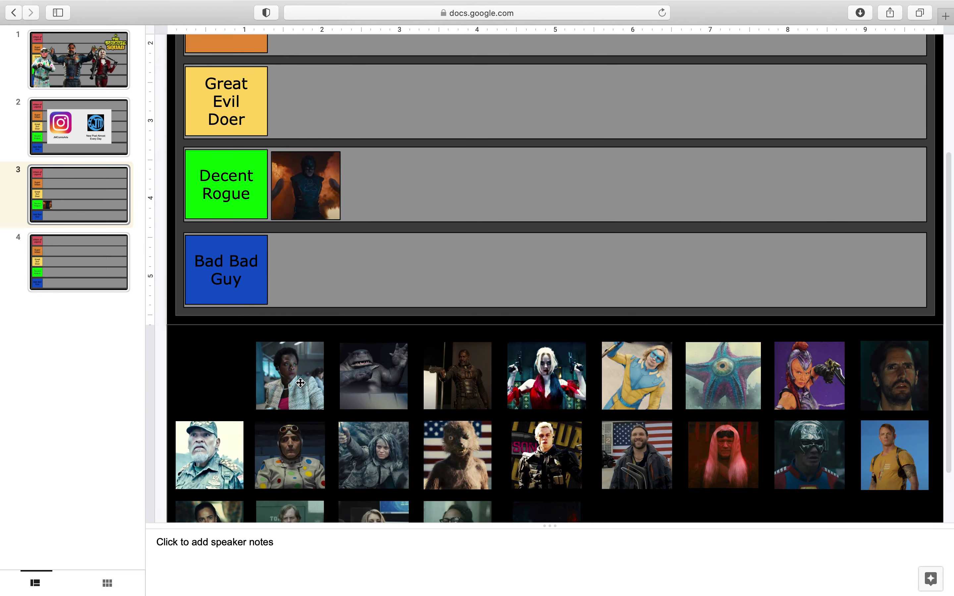
drag(300, 383, 413, 176)
scroll(412, 176, up, 5)
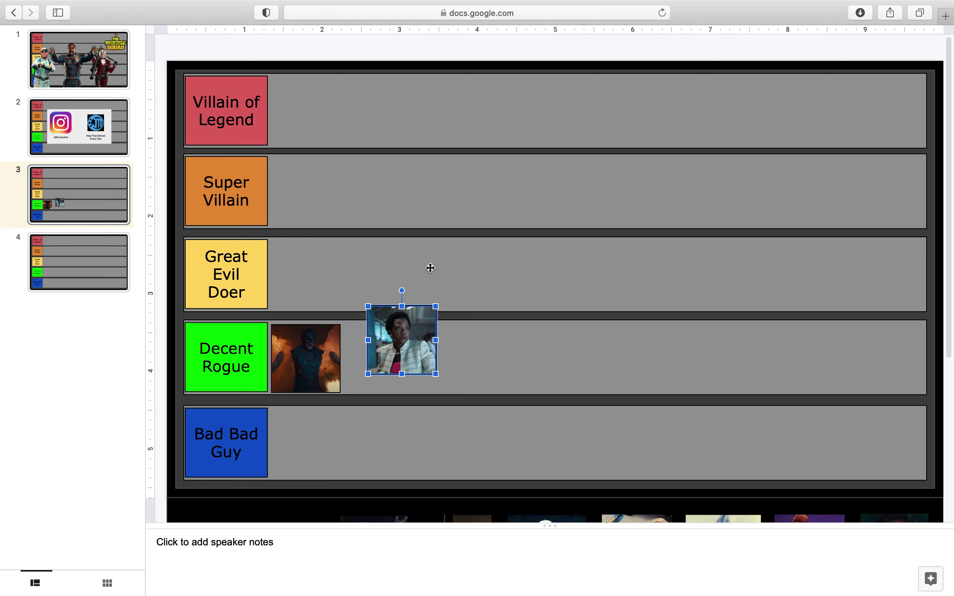
drag(413, 343, 314, 119)
click(280, 65)
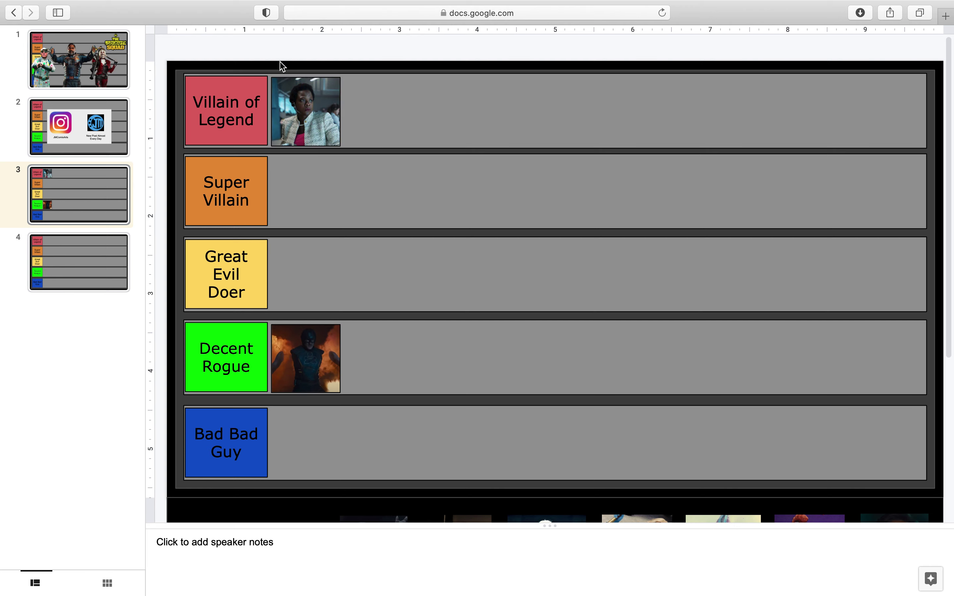
click(320, 107)
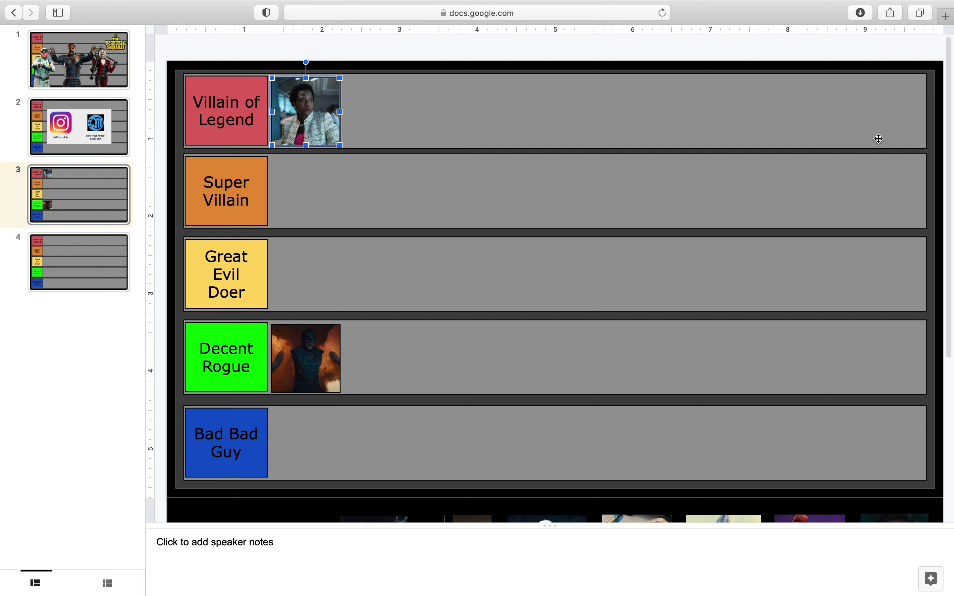
click(918, 70)
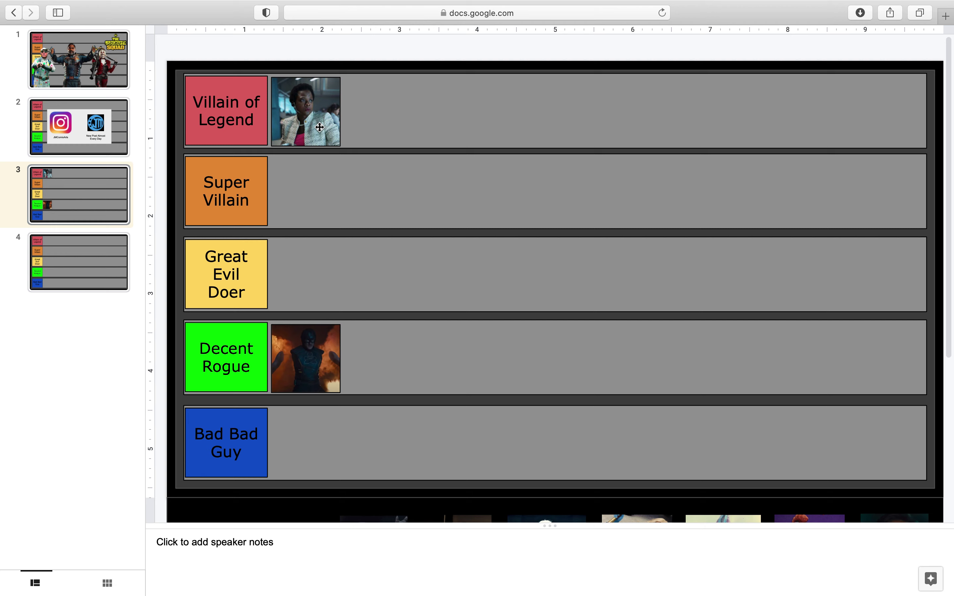
Step: Drop the King Shark photo beside Waller's in Villain of Legend and check its position
scroll(672, 65, down, 6)
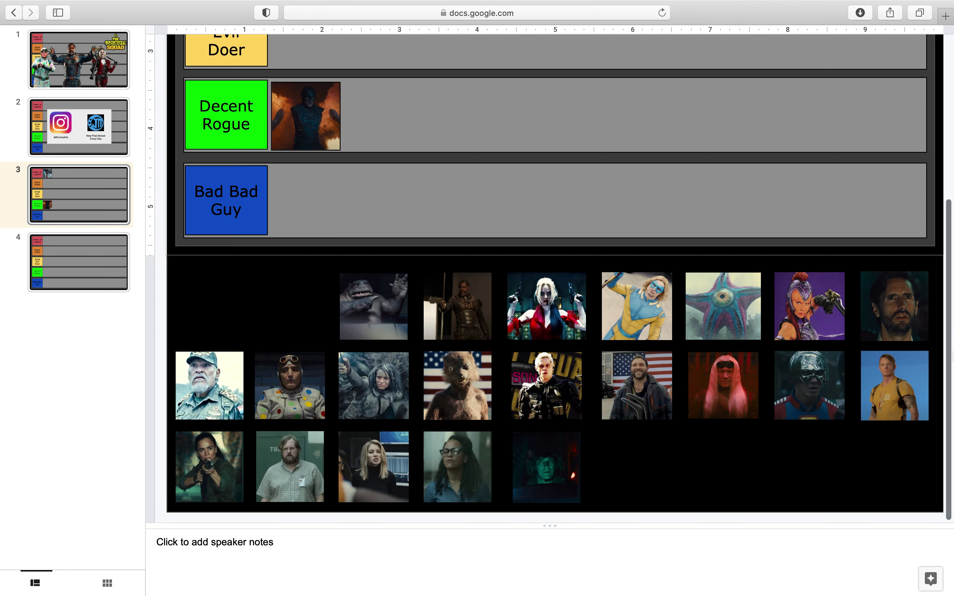
drag(369, 330, 396, 109)
scroll(907, 305, up, 6)
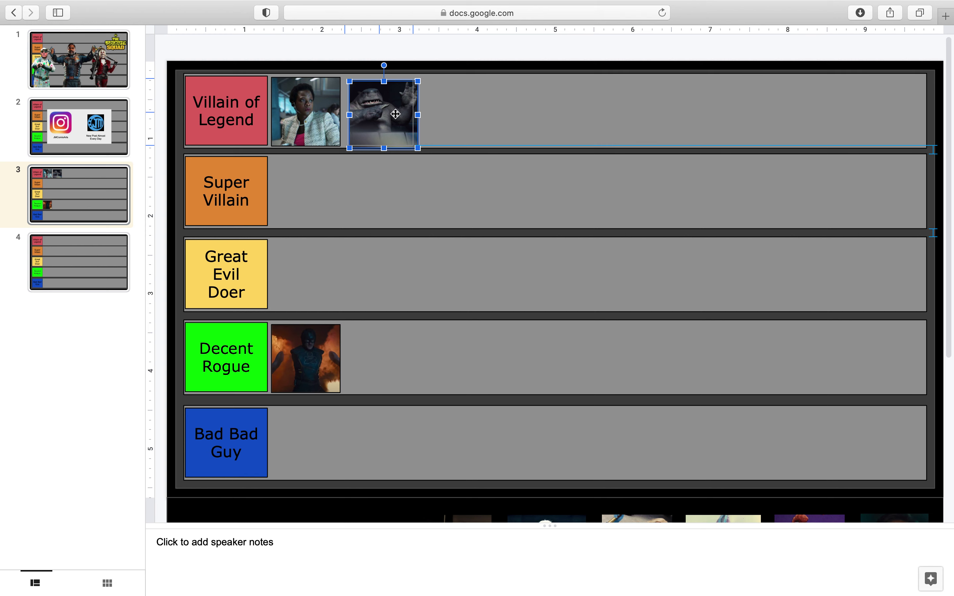
click(393, 51)
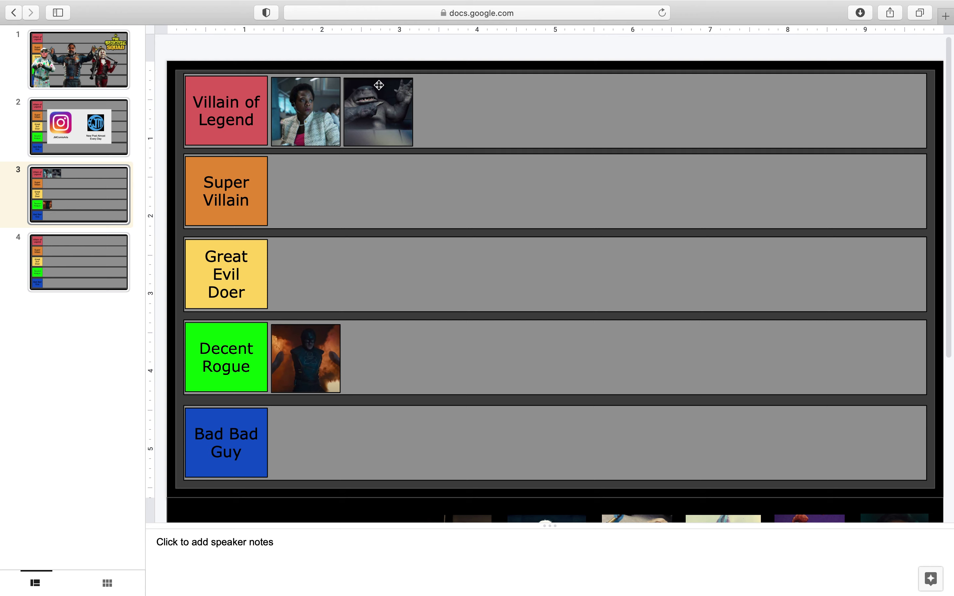
click(374, 108)
click(384, 55)
click(377, 106)
click(423, 59)
Step: Move the Bloodsport photo into Villain of Legend, snapped right against King Shark
scroll(832, 185, down, 5)
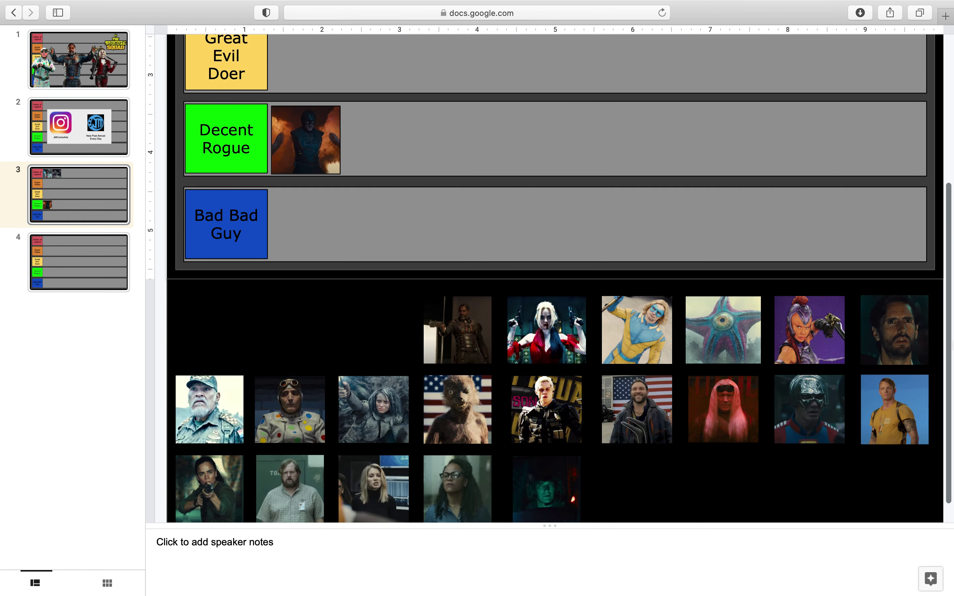
drag(470, 336, 482, 156)
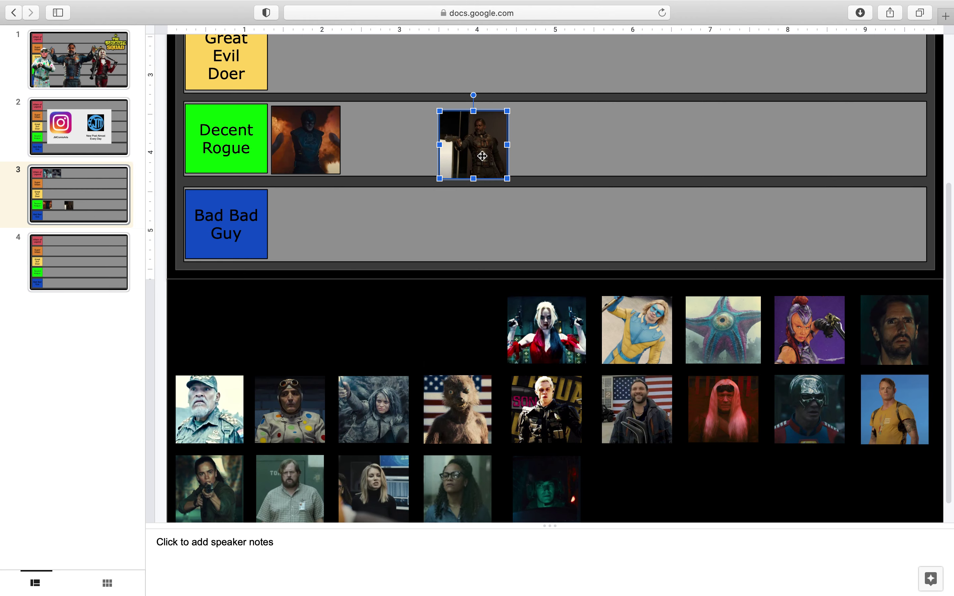
scroll(939, 249, up, 5)
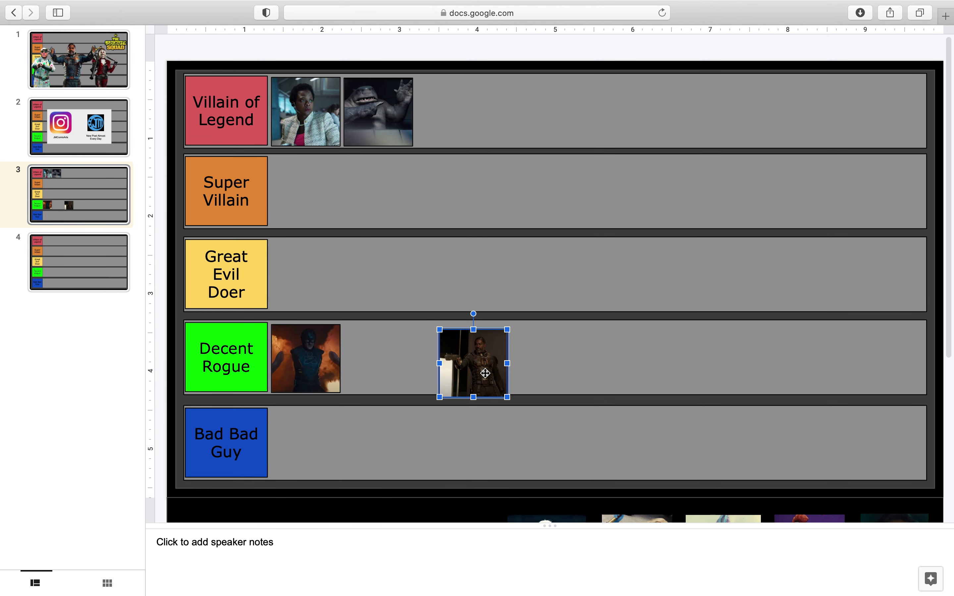
drag(485, 373, 468, 122)
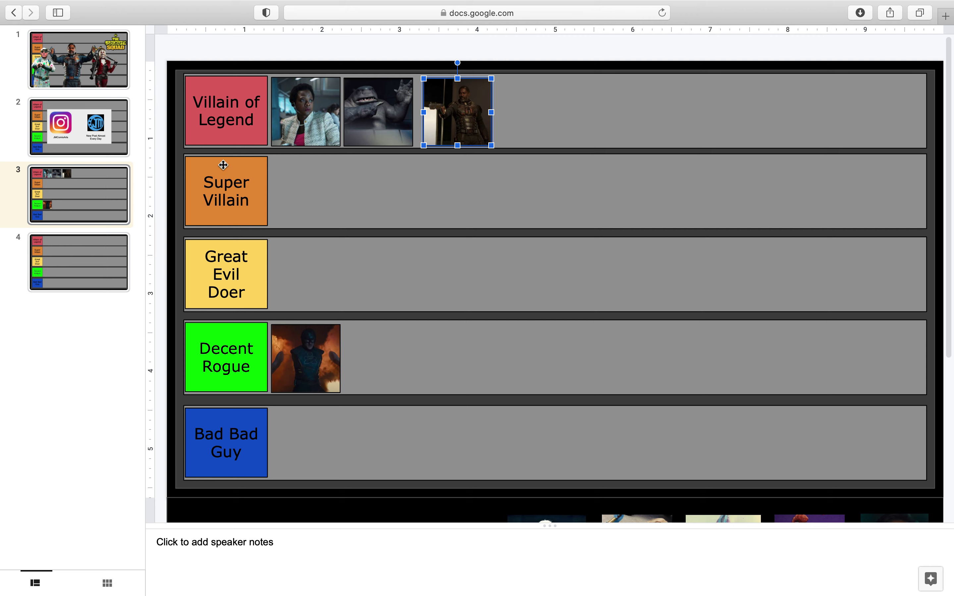
drag(449, 118, 446, 118)
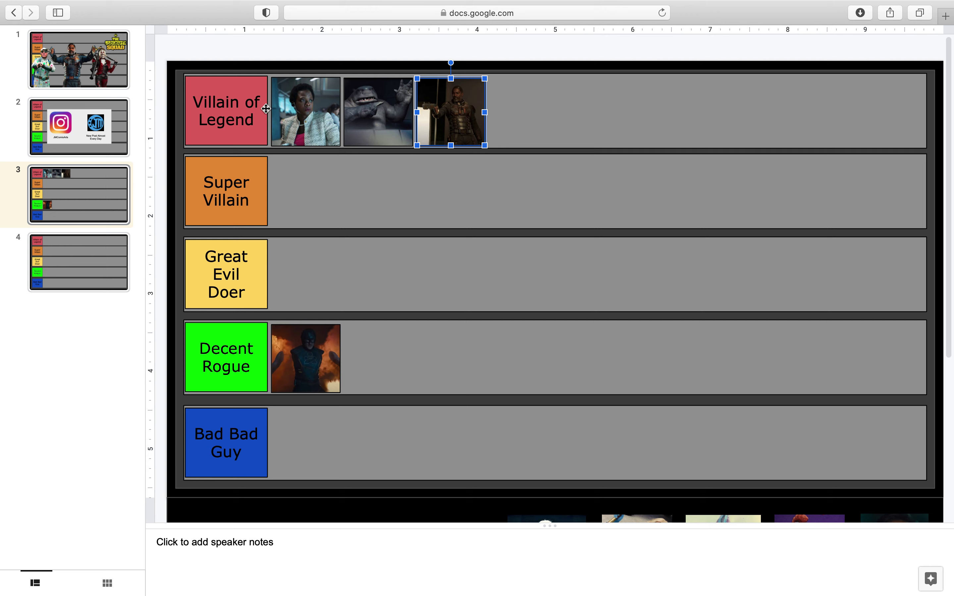
click(405, 59)
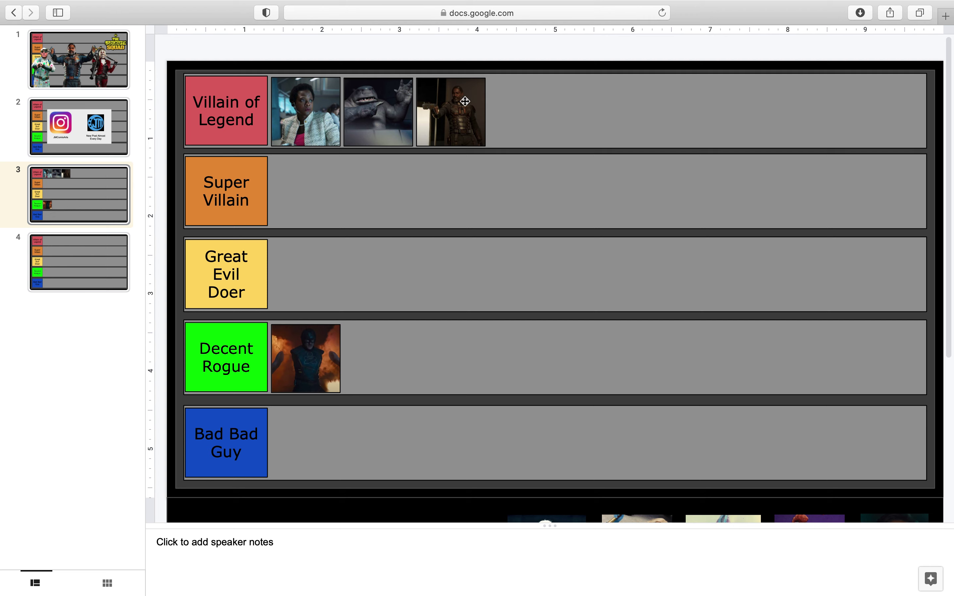
Step: Drop the Harley Quinn photo fourth in the Villain of Legend row, after Bloodsport
drag(948, 157, 942, 319)
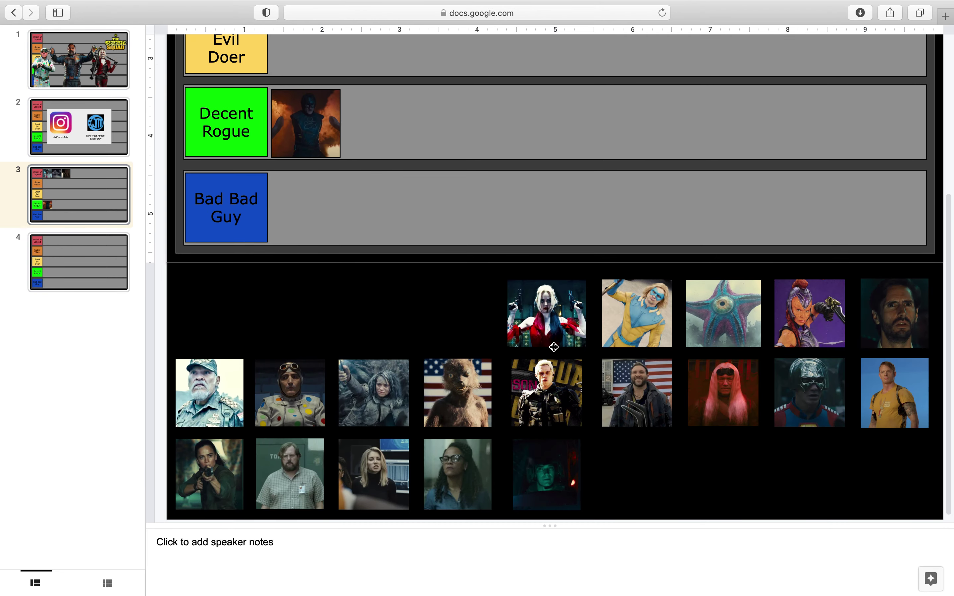
drag(540, 326, 547, 106)
scroll(892, 140, up, 6)
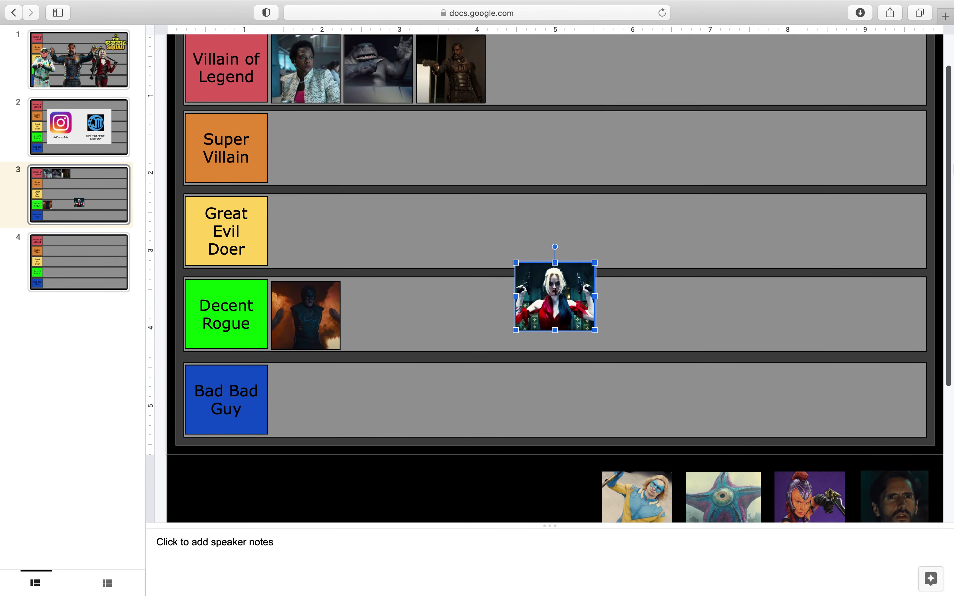
drag(535, 326, 485, 261)
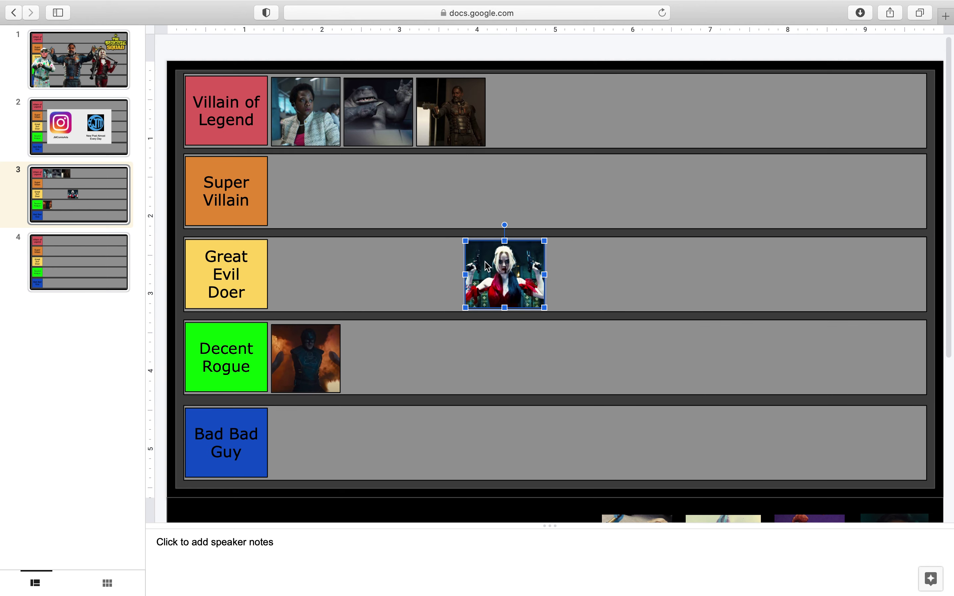
mouse_move(516, 103)
mouse_down()
mouse_move(514, 95)
mouse_move(530, 103)
mouse_move(517, 97)
mouse_up()
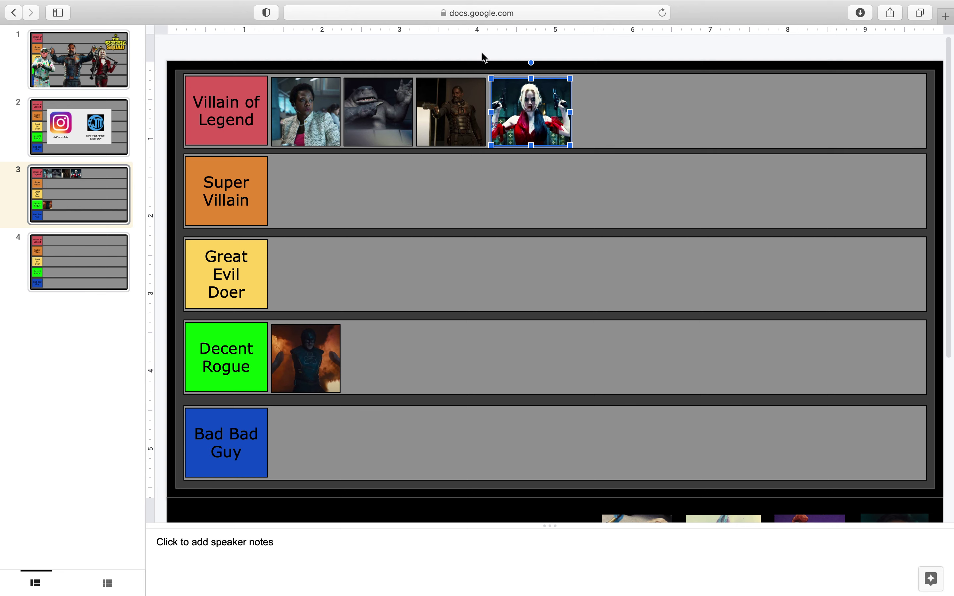
click(507, 50)
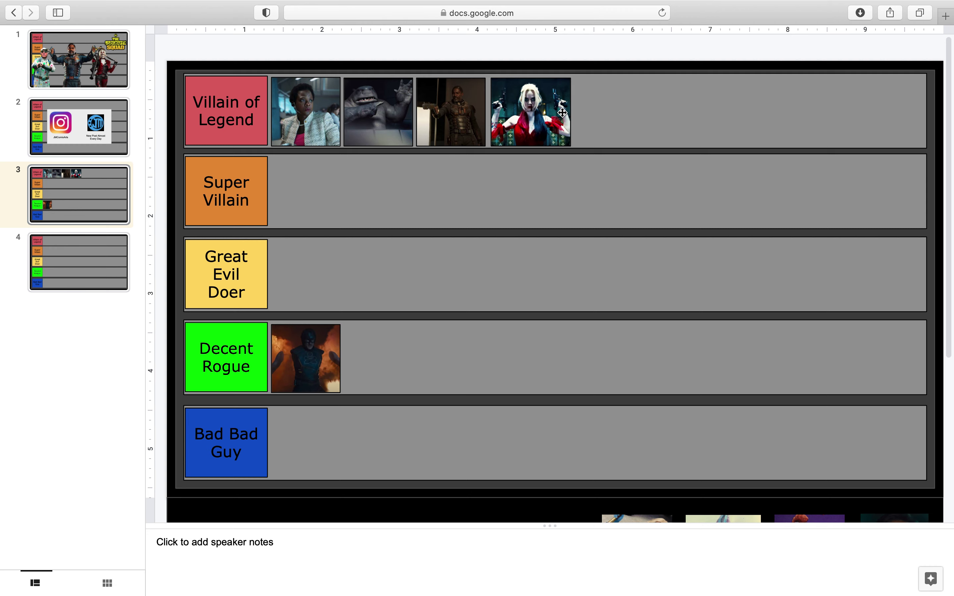
Step: Move the blue-and-yellow hero photo into Great Evil Doer, snapped flush beside its label
scroll(947, 276, down, 10)
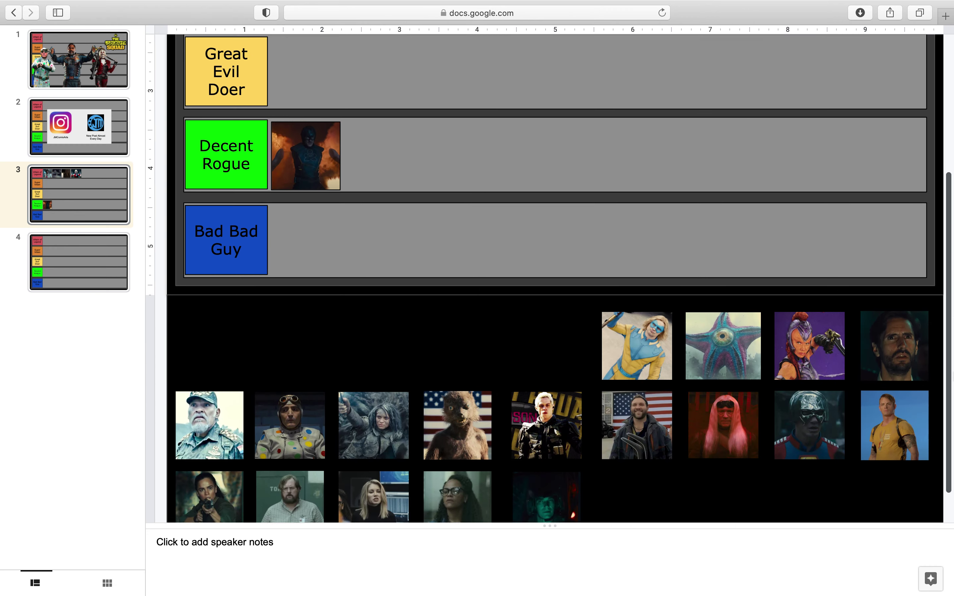
click(646, 330)
drag(647, 330, 519, 153)
scroll(531, 325, up, 6)
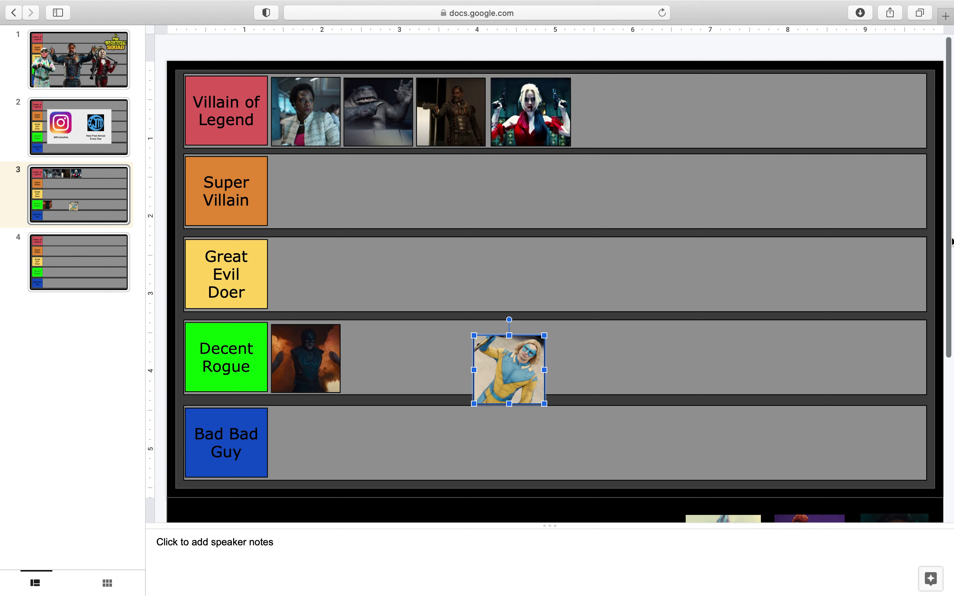
drag(493, 346, 276, 252)
click(233, 59)
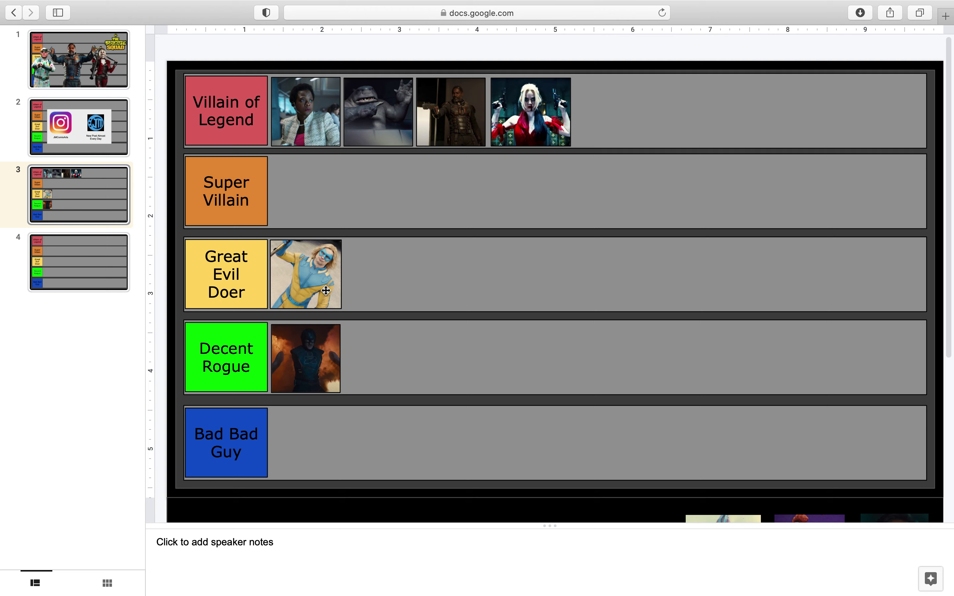
click(308, 302)
drag(307, 302, 308, 298)
click(341, 63)
Step: Place the starfish creature photo next to the hero in Great Evil Doer and check its alignment
scroll(933, 348, down, 10)
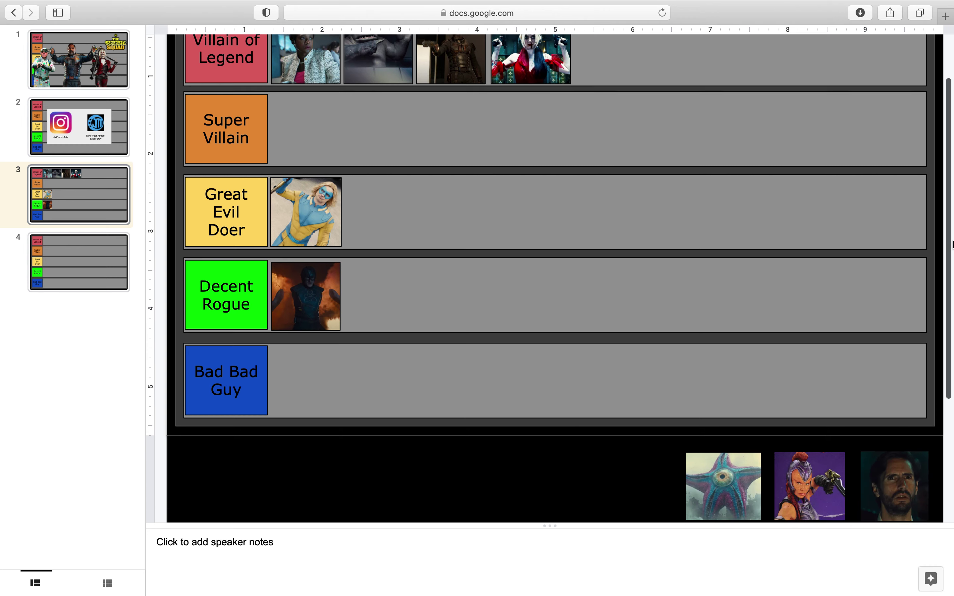
drag(719, 308, 620, 95)
scroll(947, 97, up, 10)
drag(644, 338, 399, 281)
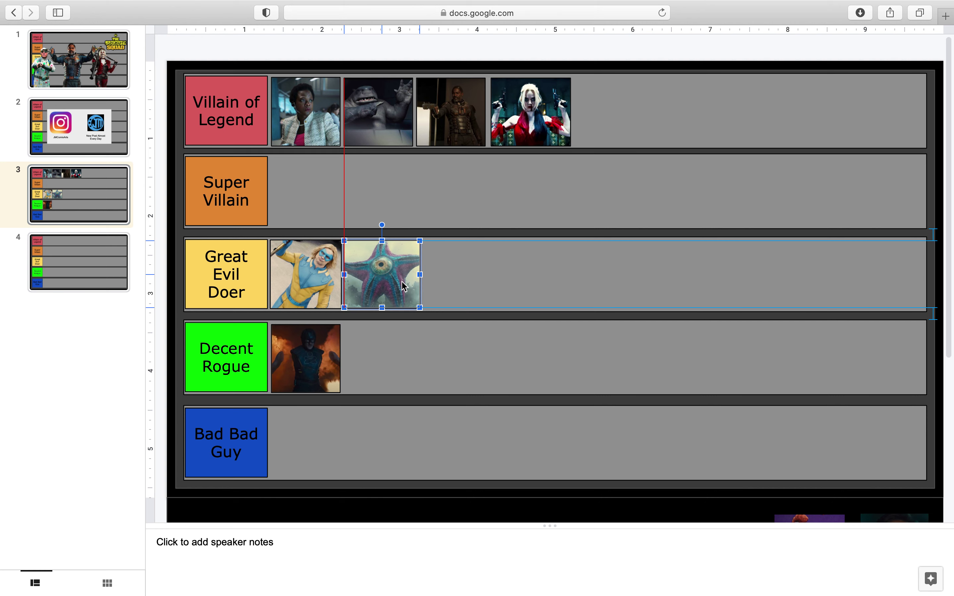
click(166, 263)
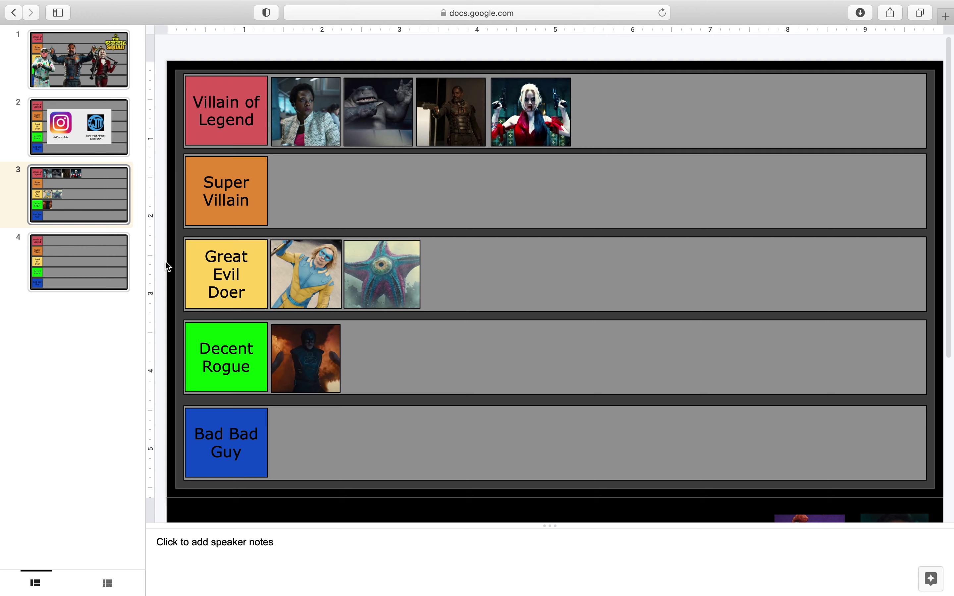
click(304, 283)
click(357, 288)
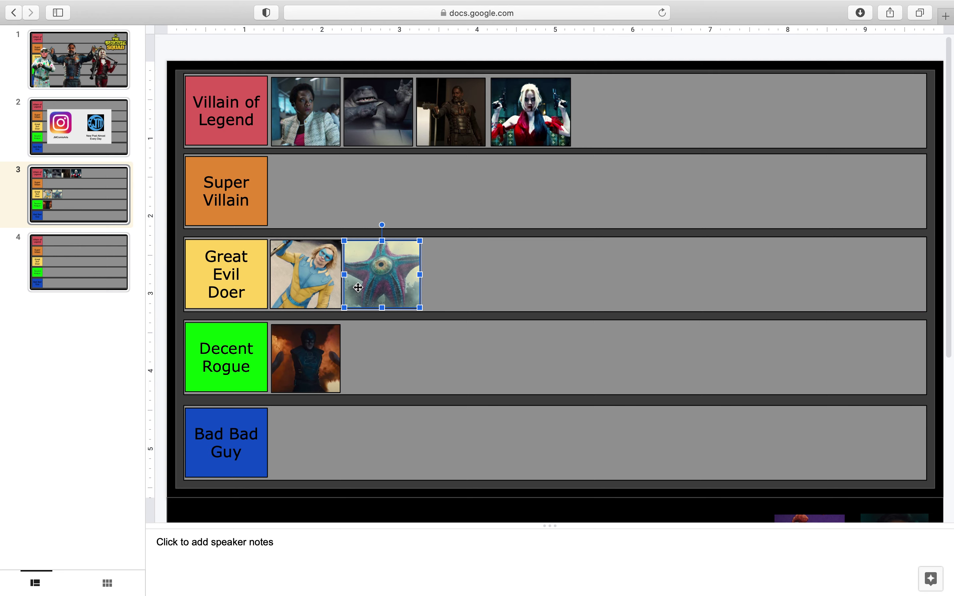
click(161, 271)
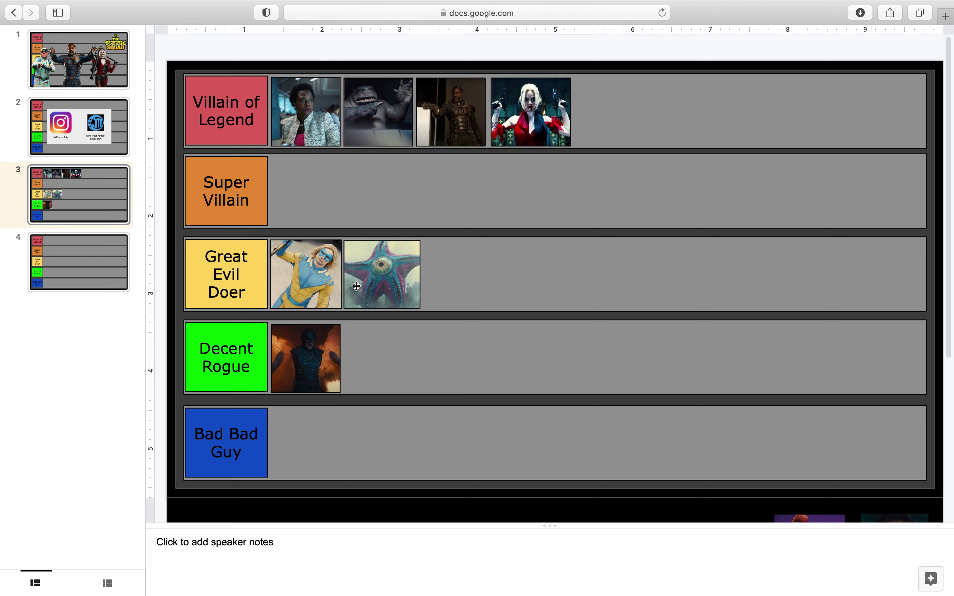
Step: Drag the purple-armoured character's photo beside the Bad Bad Guy label and nudge it into alignment
scroll(950, 262, down, 3)
scroll(552, 276, down, 5)
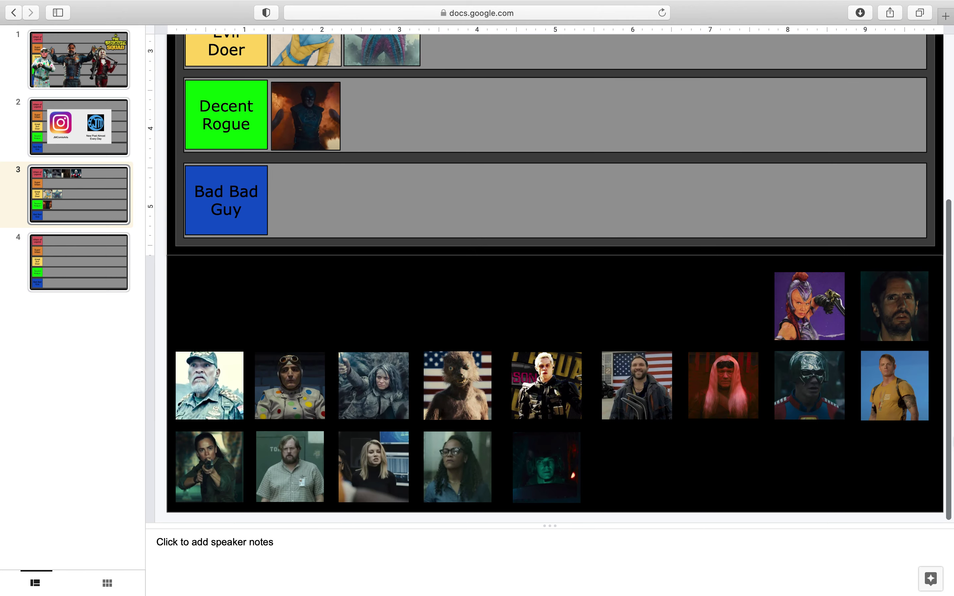
click(809, 276)
drag(809, 276, 652, 156)
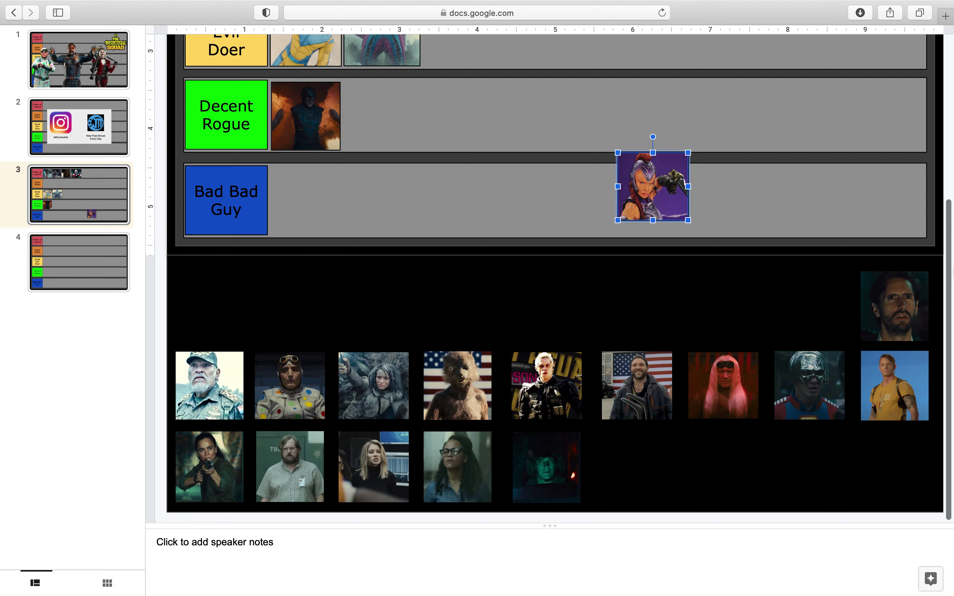
scroll(669, 315, up, 5)
drag(646, 423, 286, 412)
click(155, 385)
click(161, 387)
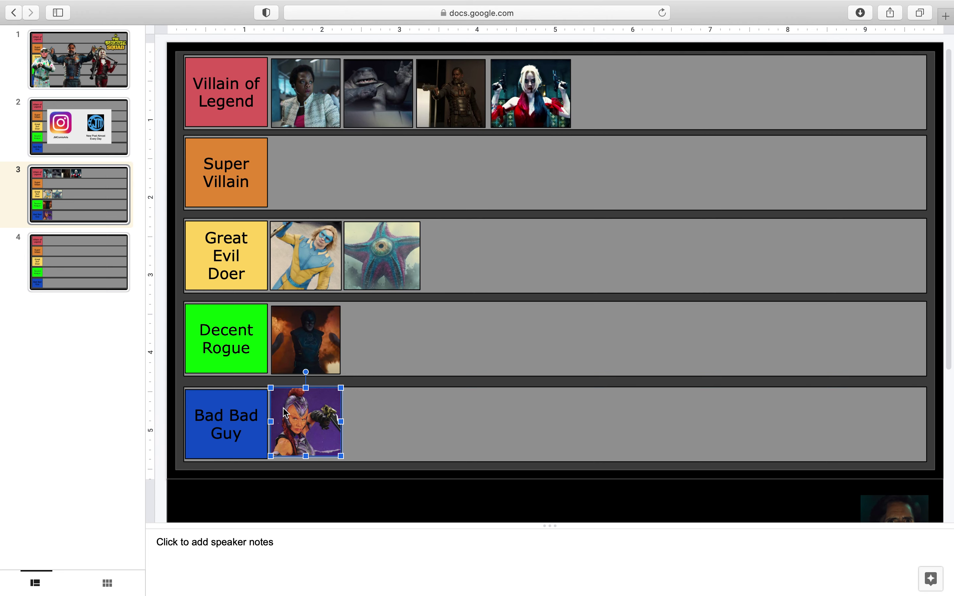
drag(285, 413, 287, 410)
click(170, 389)
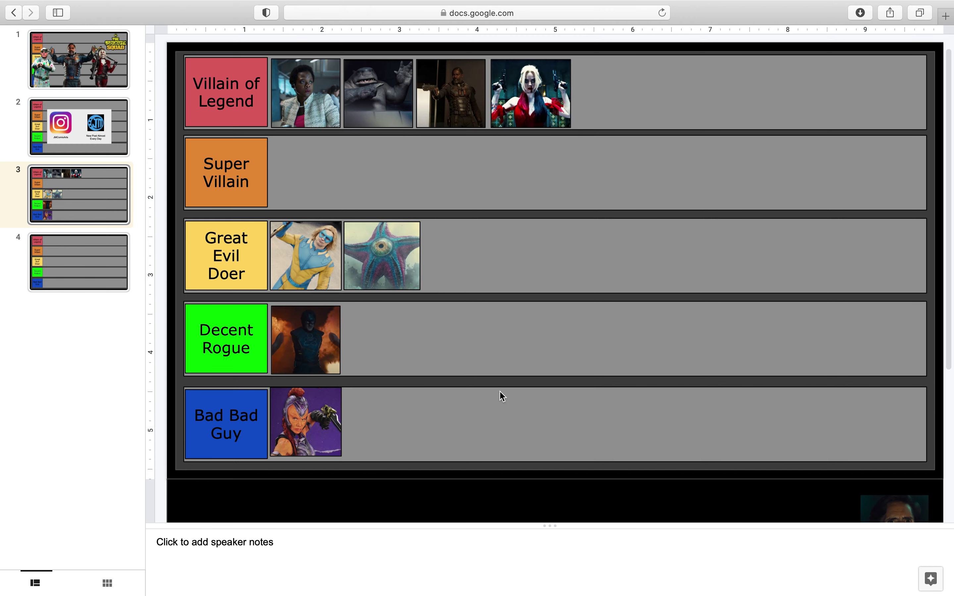
Step: Place the bearded man's photo in the Decent Rogue row, aligned with the guides
scroll(901, 383, down, 5)
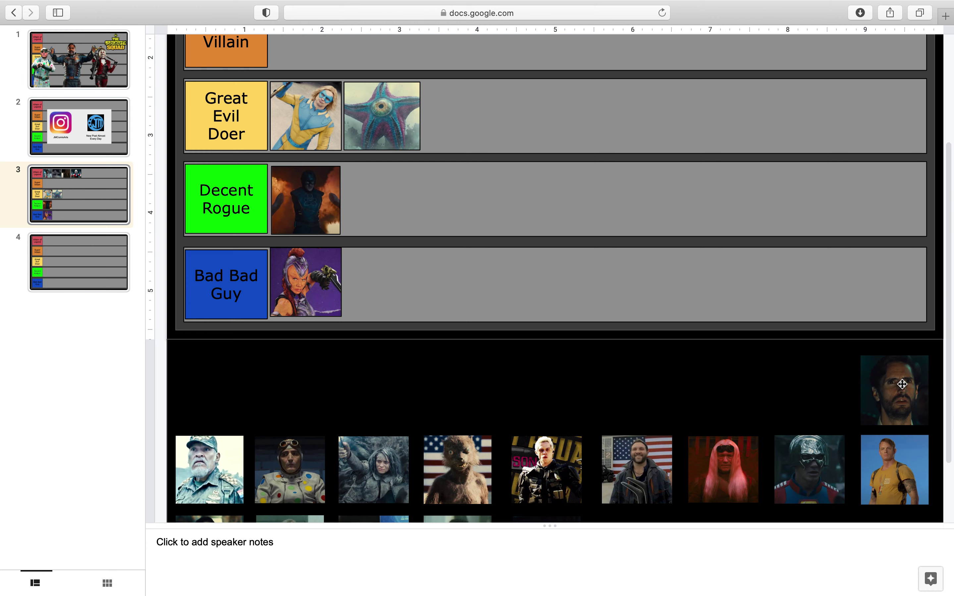
scroll(902, 384, down, 2)
drag(888, 342, 540, 258)
scroll(743, 277, up, 7)
scroll(743, 277, down, 1)
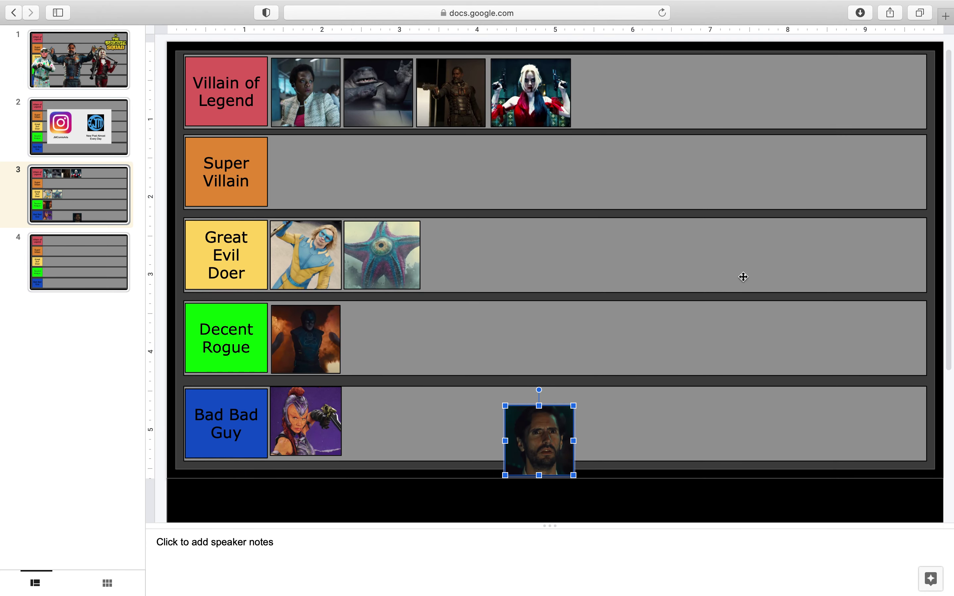
drag(569, 444, 393, 334)
click(173, 330)
click(162, 336)
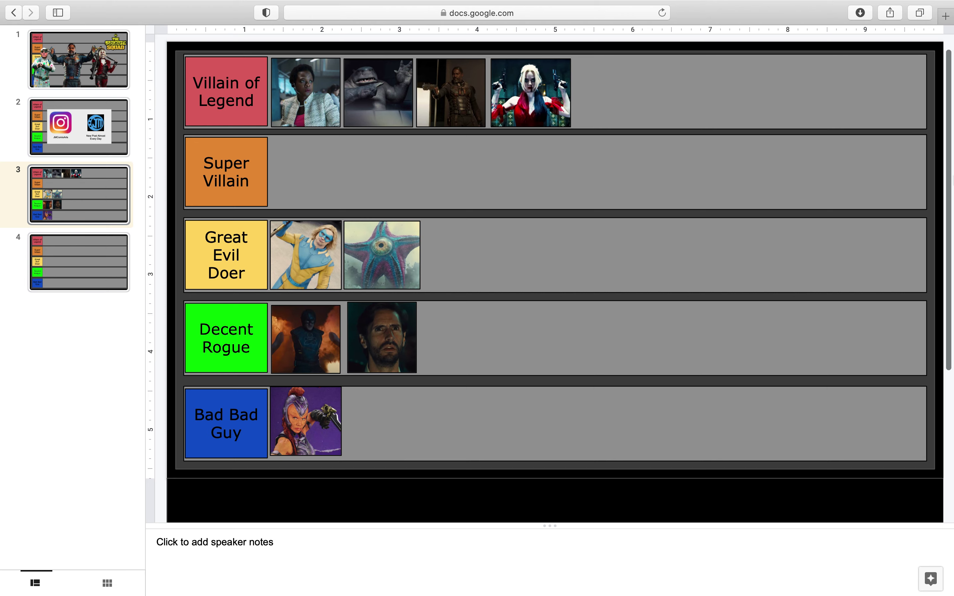
Step: Place the military-capped general's photo in Bad Bad Guy beside the purple-armoured one
scroll(550, 498, down, 6)
drag(217, 398, 403, 215)
scroll(481, 330, up, 4)
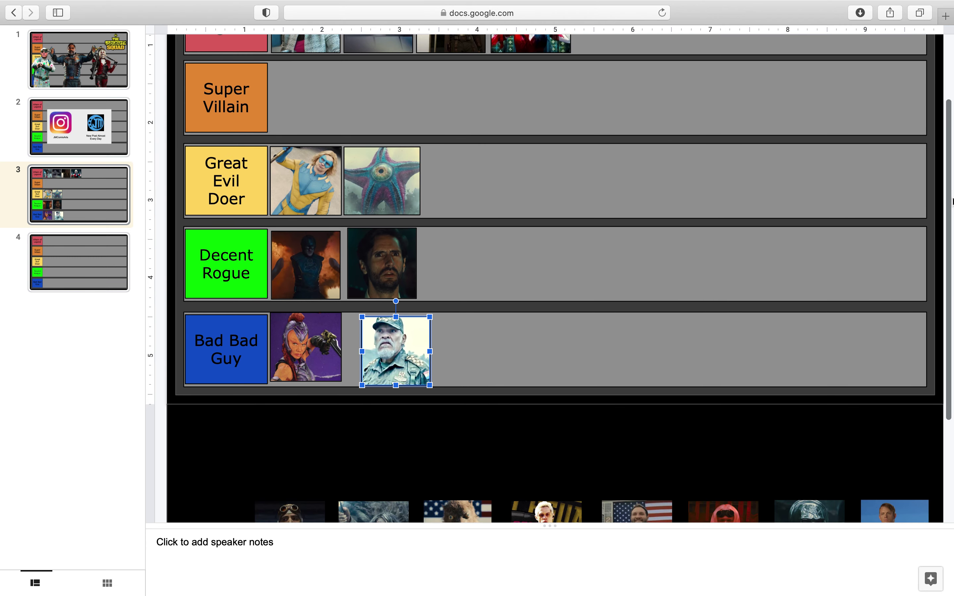
drag(382, 360, 367, 358)
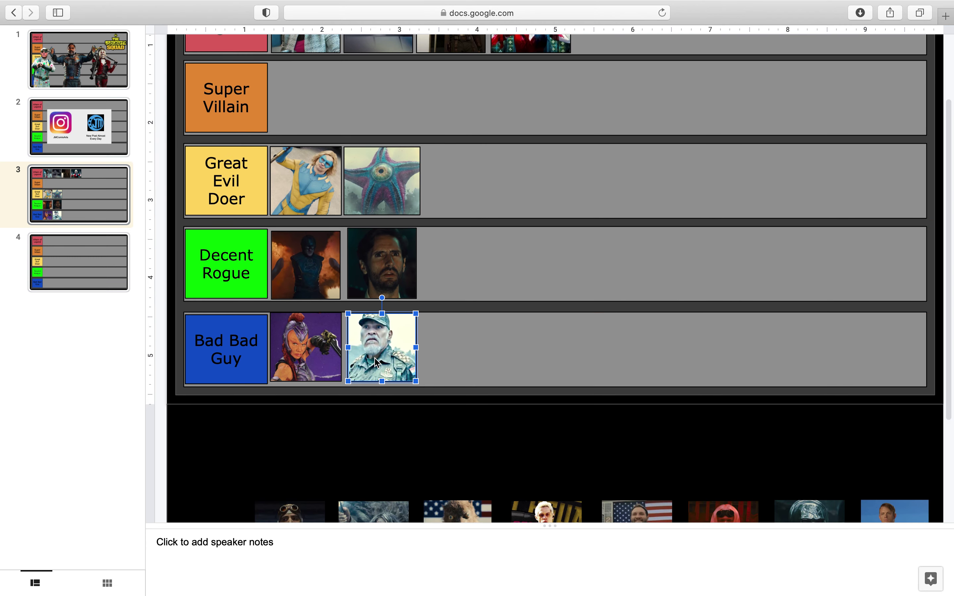
click(175, 327)
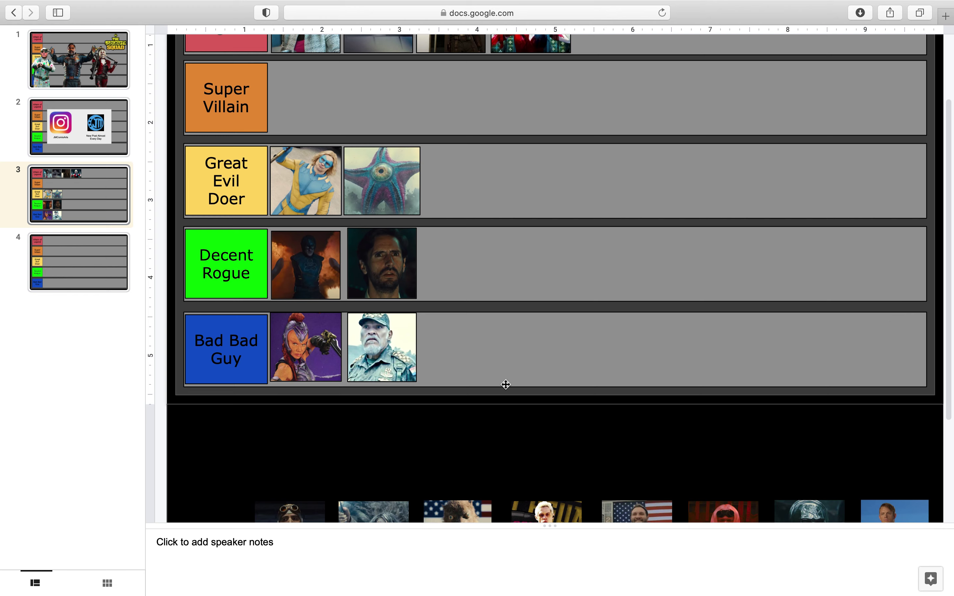
scroll(414, 352, up, 3)
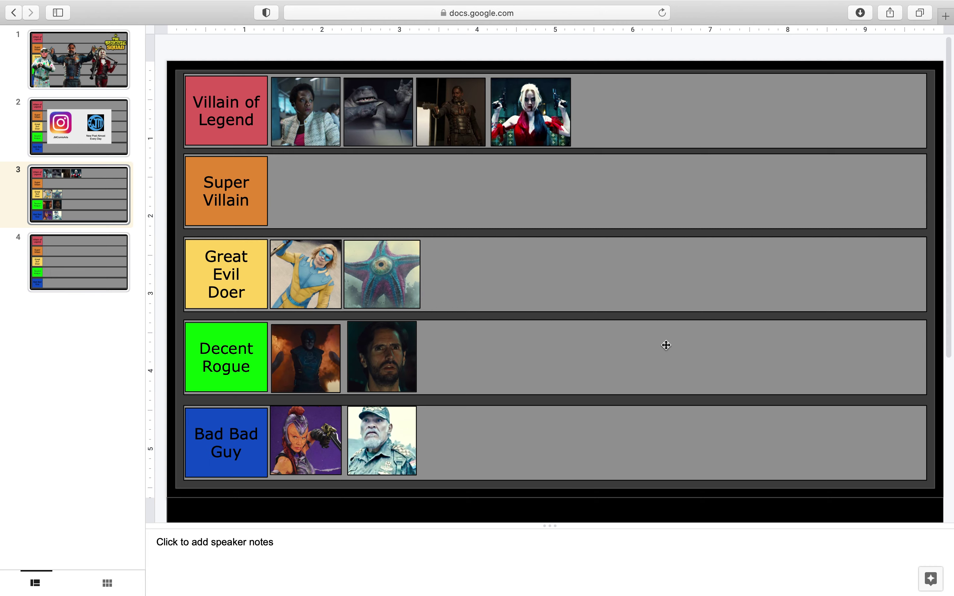
scroll(950, 346, down, 5)
scroll(950, 346, down, 3)
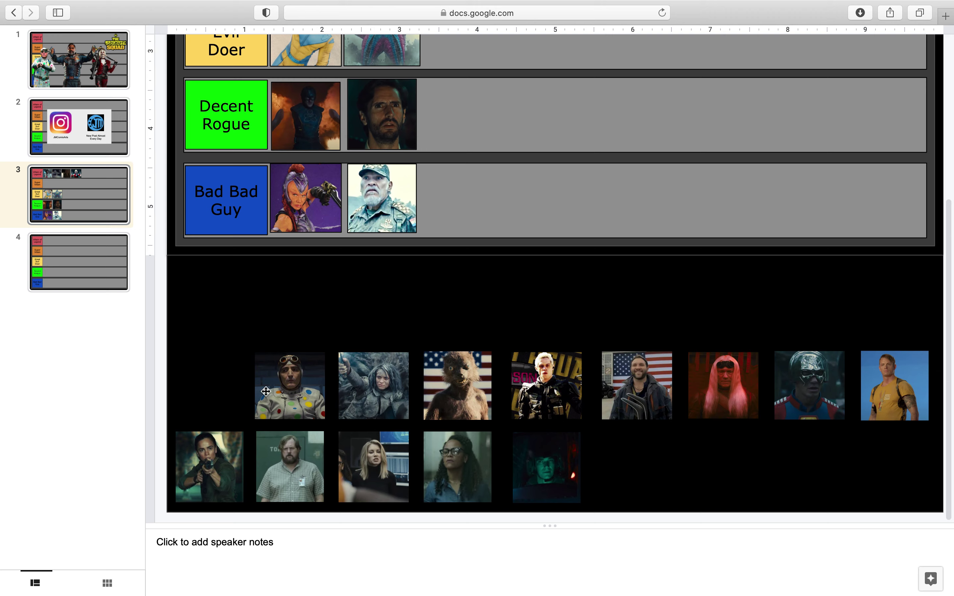
Step: Move the goggled polka-dot man's photo into fifth place in Villain of Legend
drag(265, 391, 407, 210)
scroll(791, 157, up, 7)
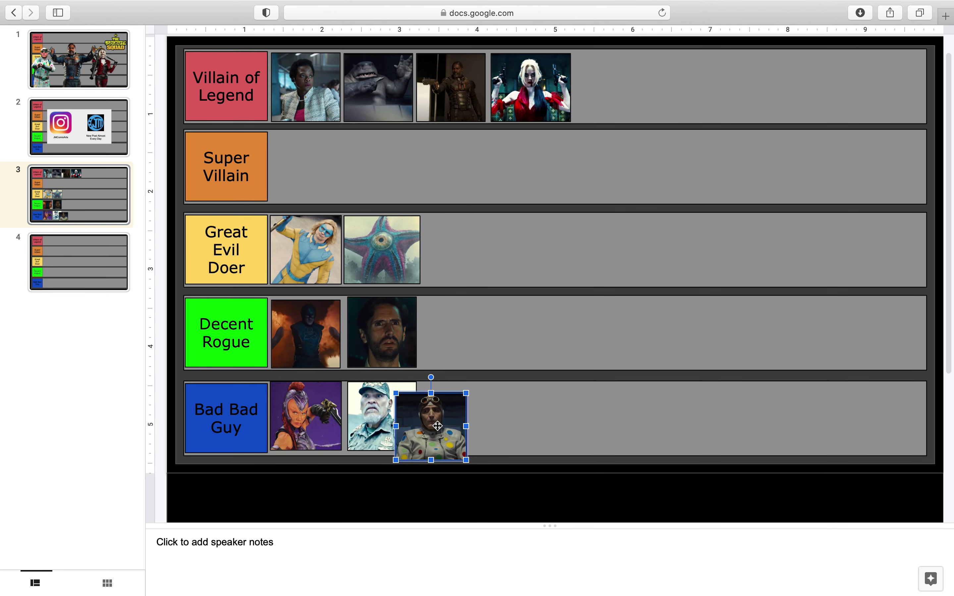
drag(437, 425, 642, 81)
scroll(642, 82, up, 1)
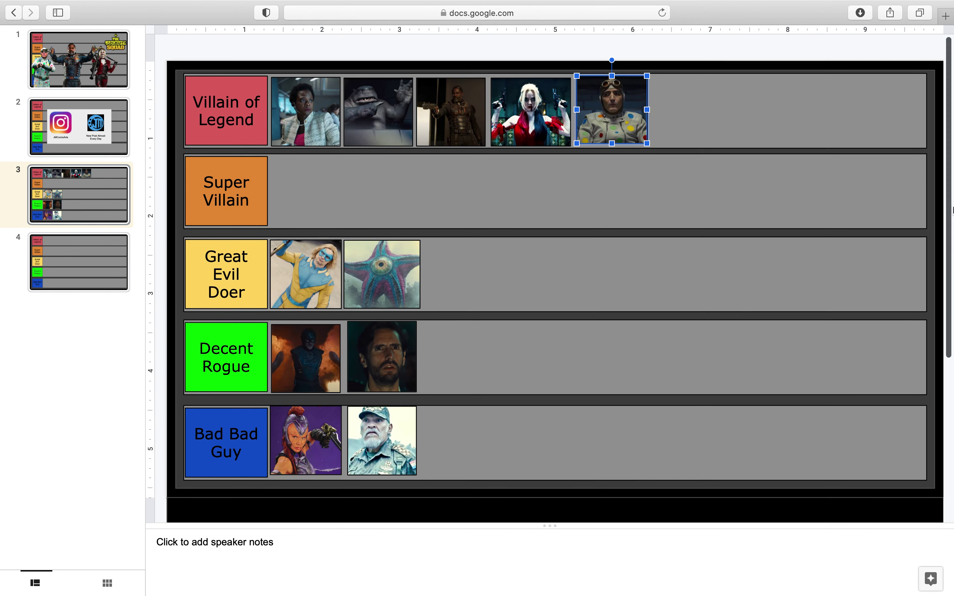
drag(593, 116, 594, 119)
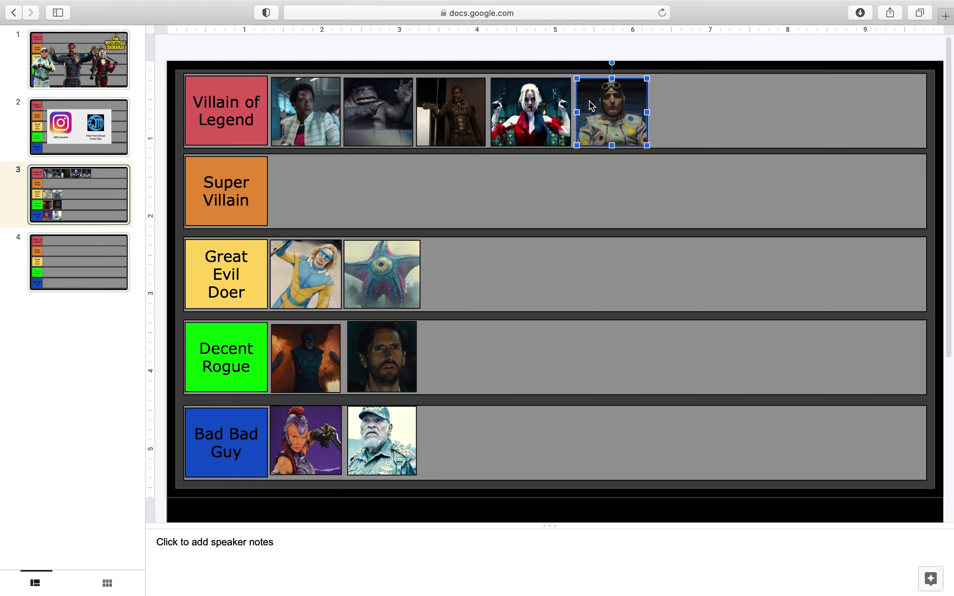
click(587, 64)
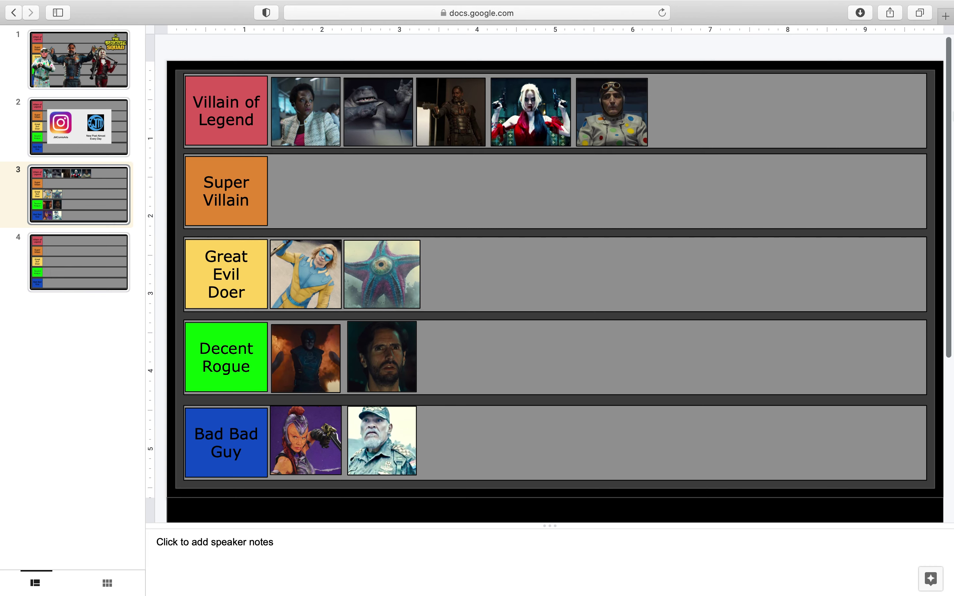
scroll(950, 112, down, 2)
scroll(947, 114, up, 2)
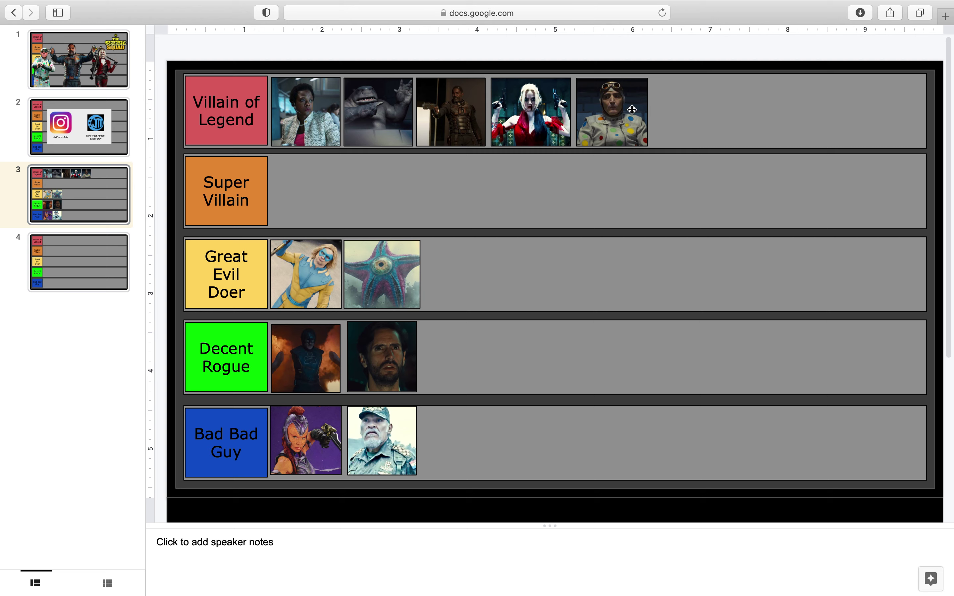
scroll(873, 121, down, 12)
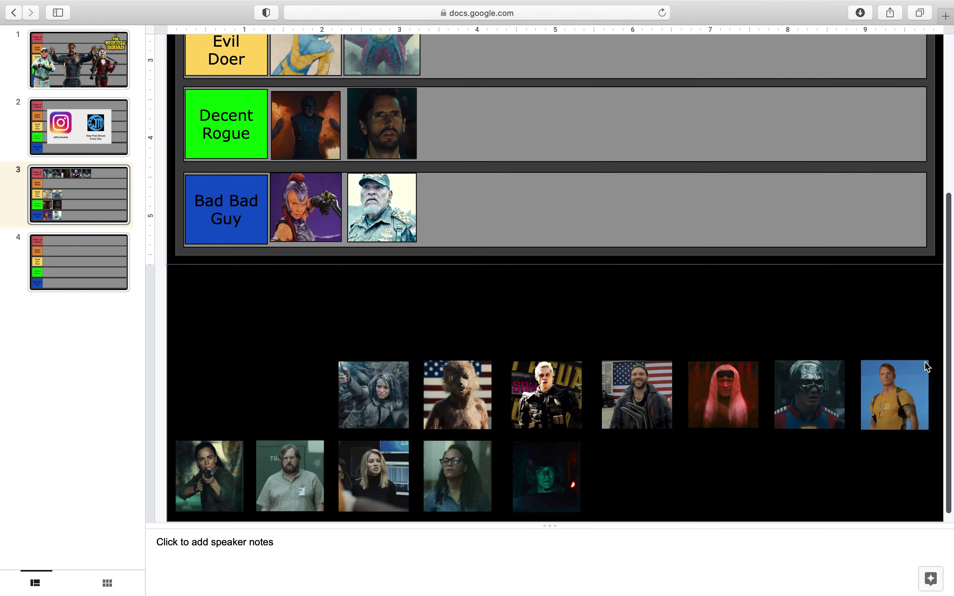
Step: Drop the grey-toned woman's photo sixth in Villain of Legend, after the polka-dot man
drag(382, 395, 484, 220)
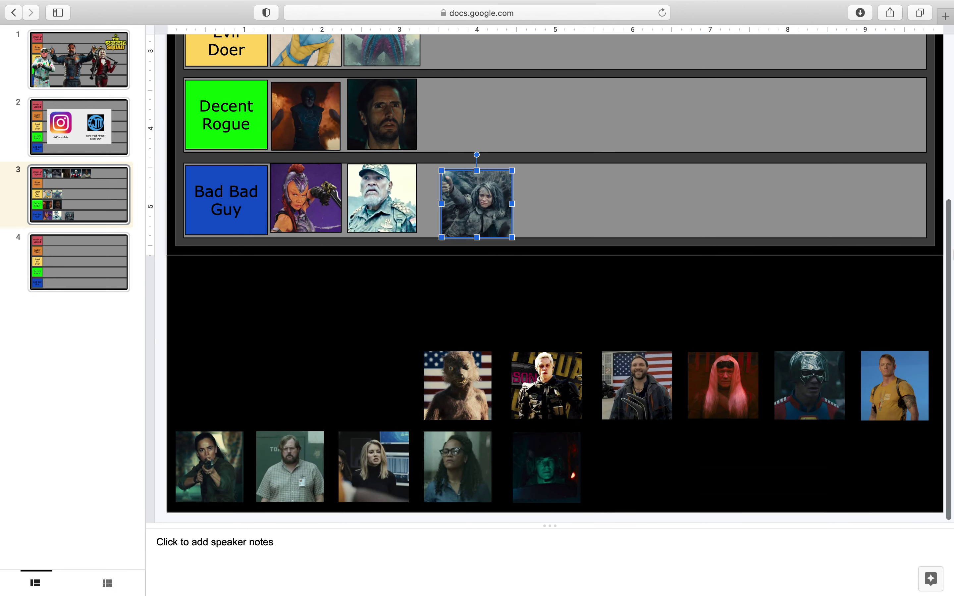
scroll(512, 244, up, 6)
drag(477, 446, 682, 112)
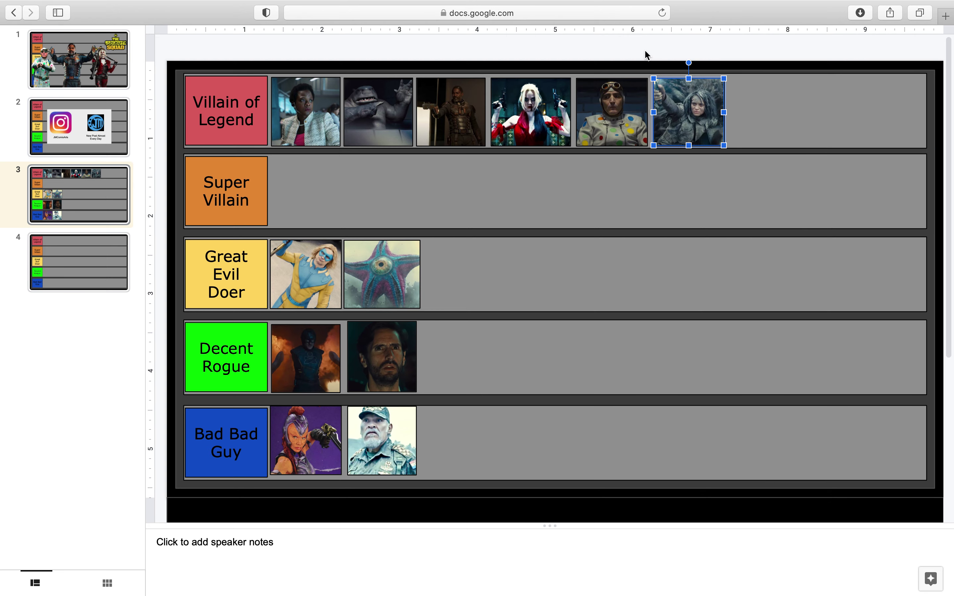
click(647, 55)
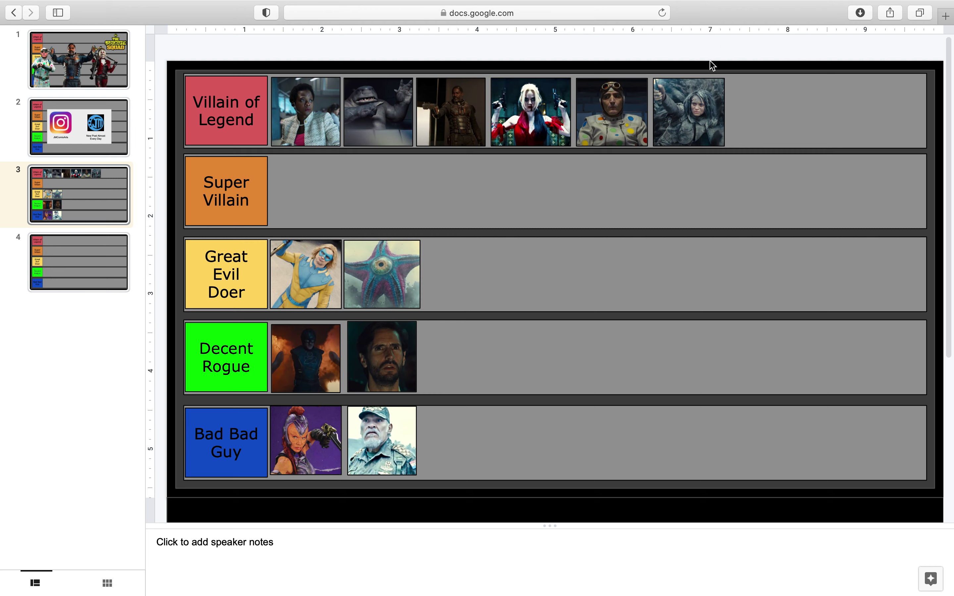
Step: Place the furry creature's American-flag photo third in Great Evil Doer, beside the starfish
scroll(484, 421, down, 6)
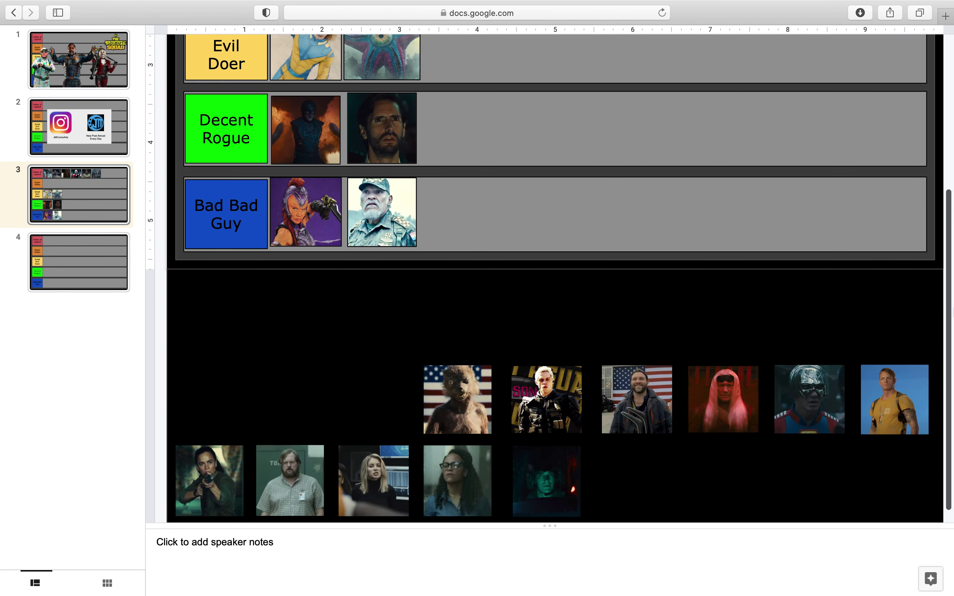
click(484, 420)
drag(484, 421, 504, 227)
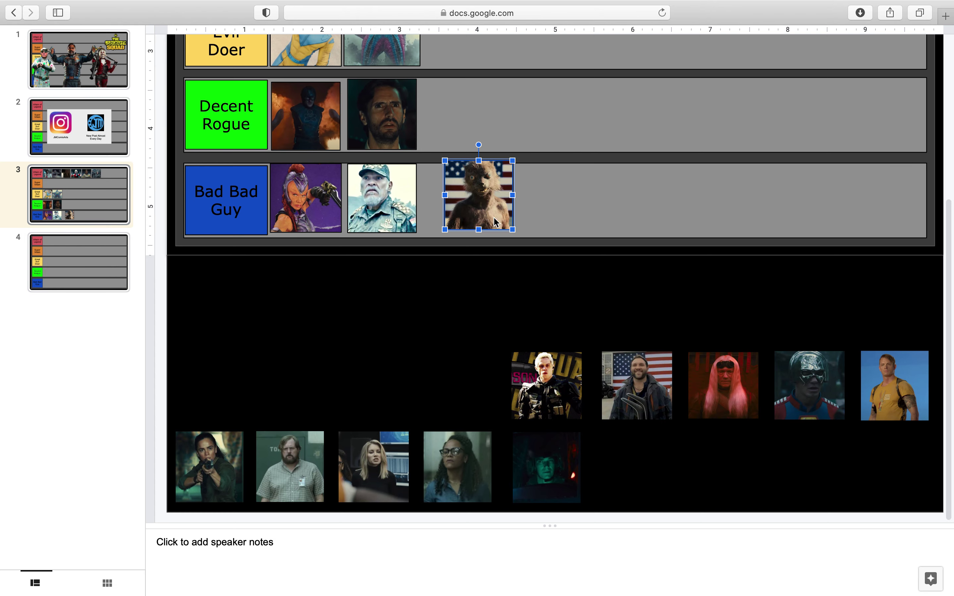
drag(948, 335, 948, 174)
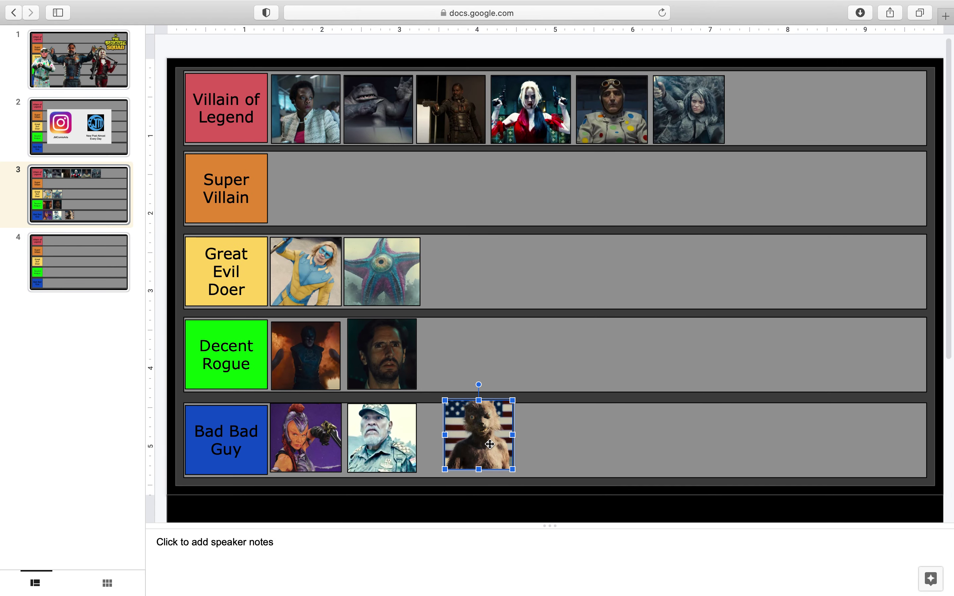
drag(490, 444, 472, 282)
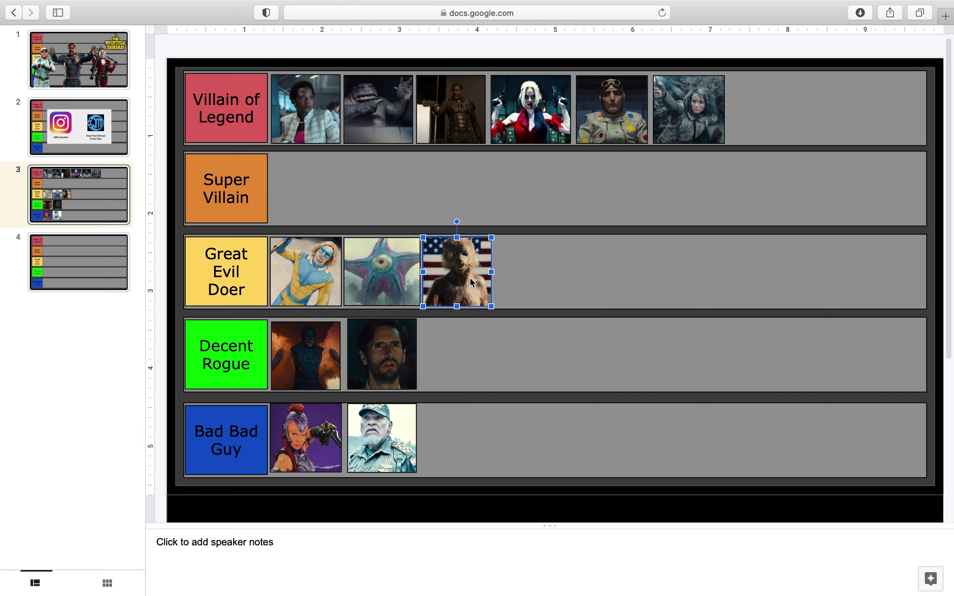
click(485, 49)
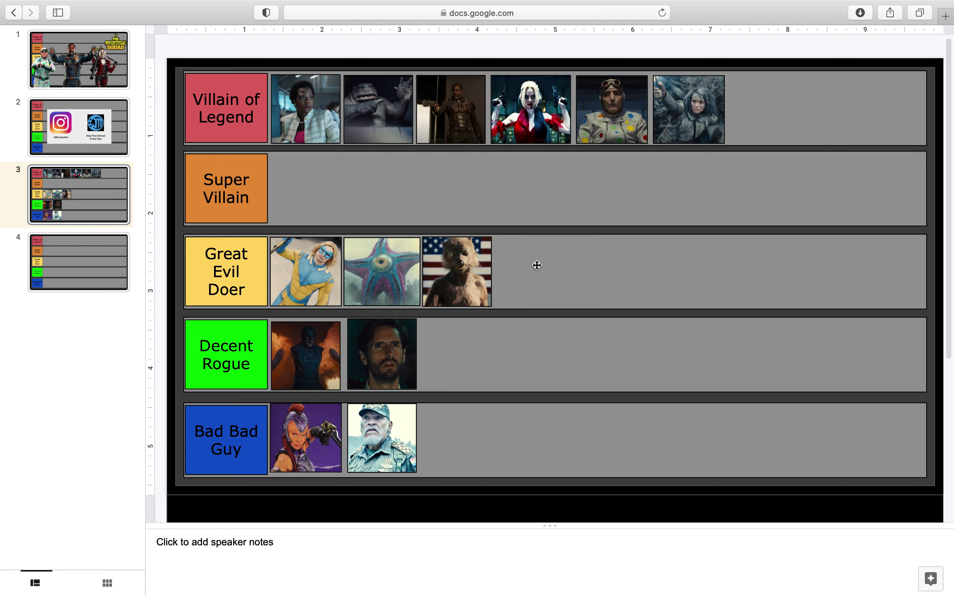
drag(949, 227, 950, 389)
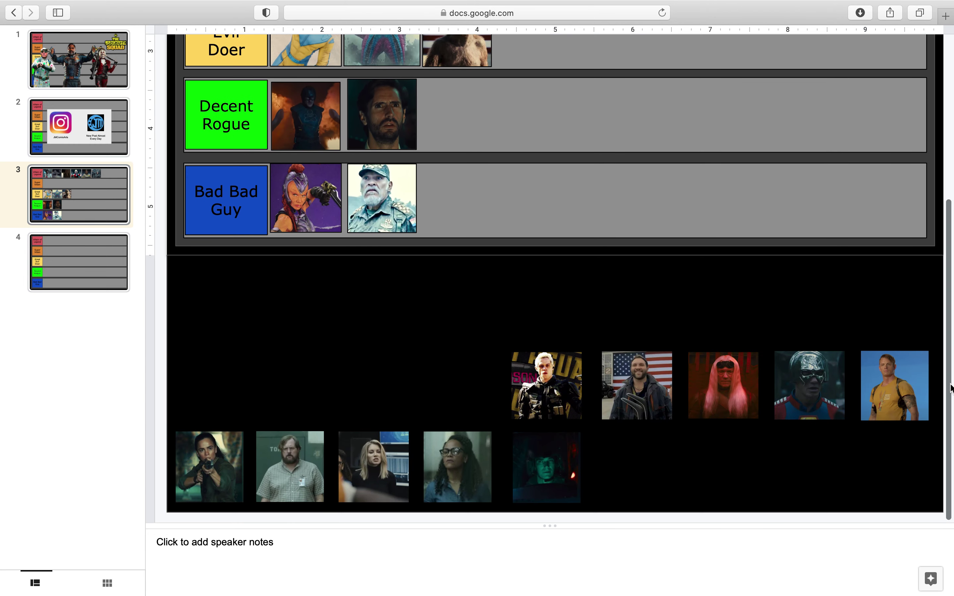
Step: Place the white-haired soldier's photo third in Bad Bad Guy, nudged into line after the general
drag(548, 389, 501, 217)
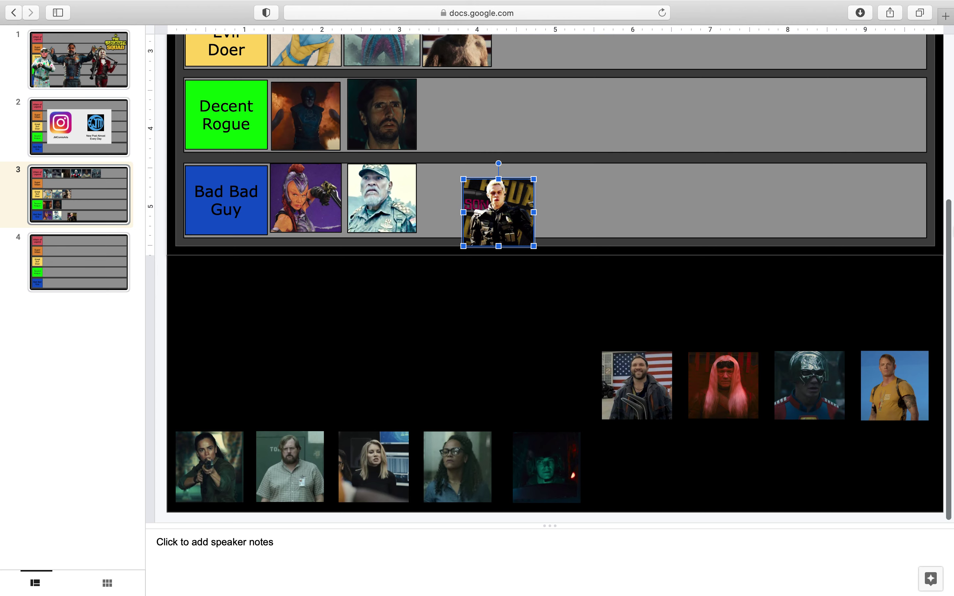
scroll(586, 374, up, 6)
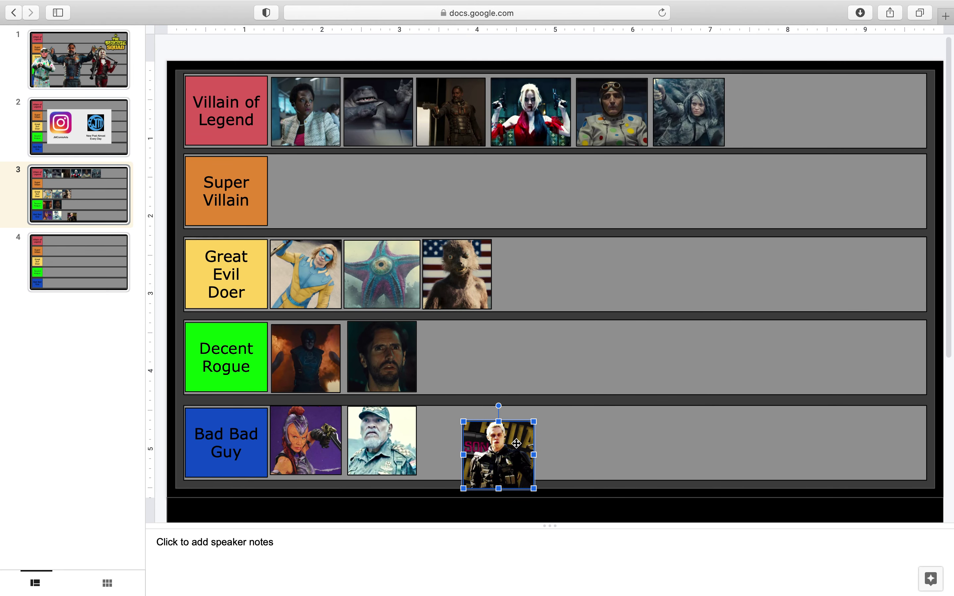
drag(516, 443, 470, 434)
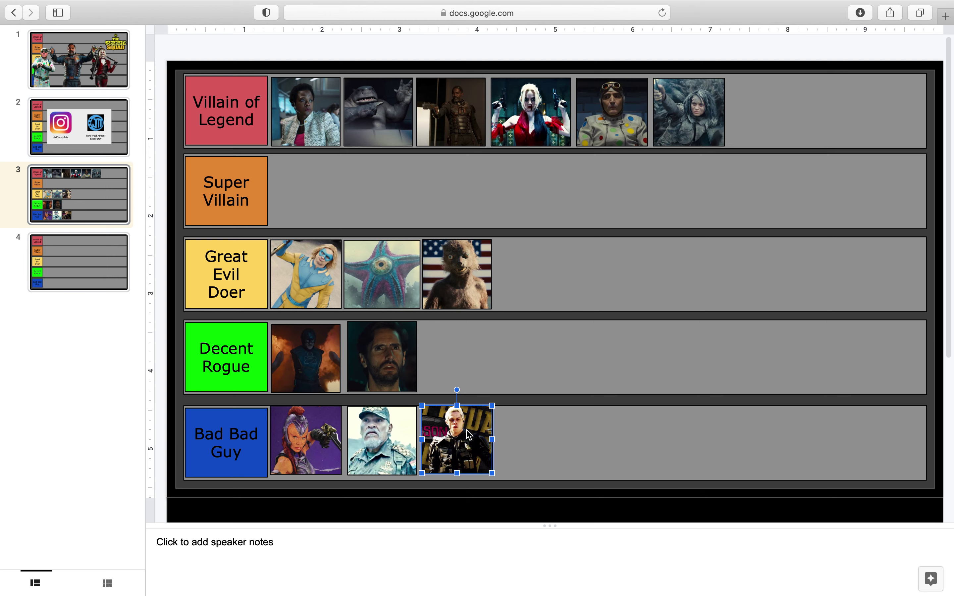
click(156, 400)
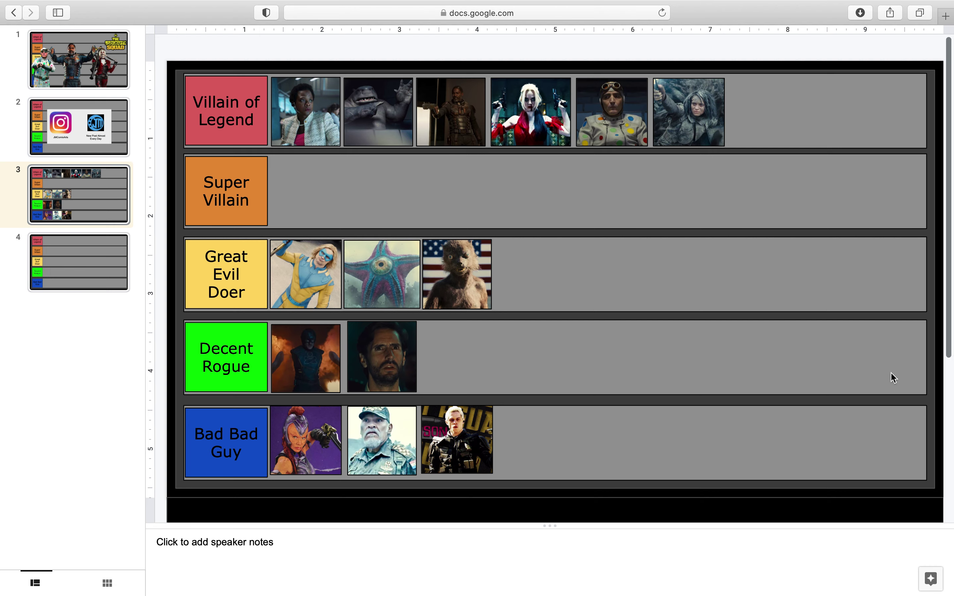
click(456, 465)
drag(456, 465, 456, 468)
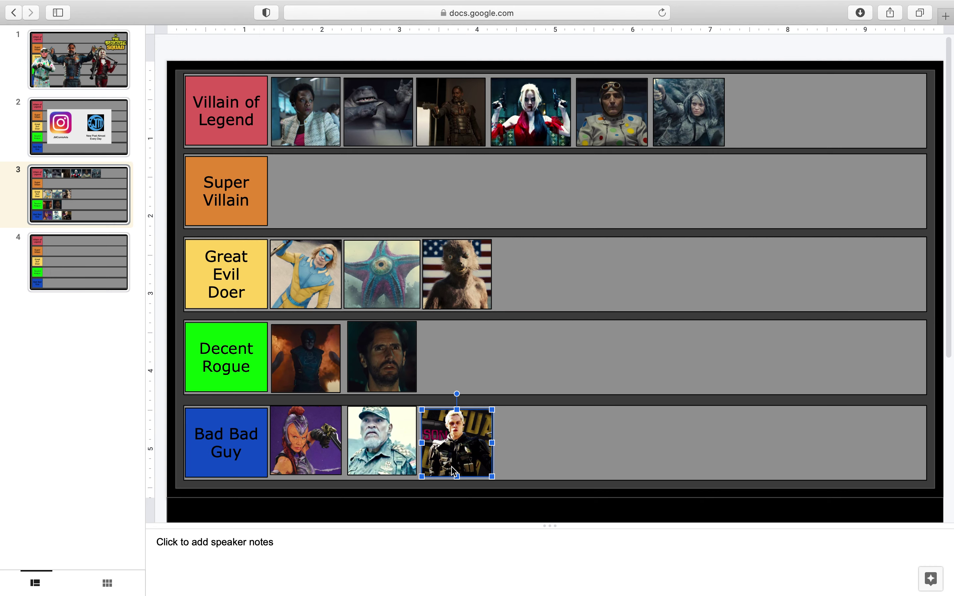
click(173, 435)
Step: Place the smiling bearded man with the flag third in Decent Rogue
scroll(888, 364, down, 10)
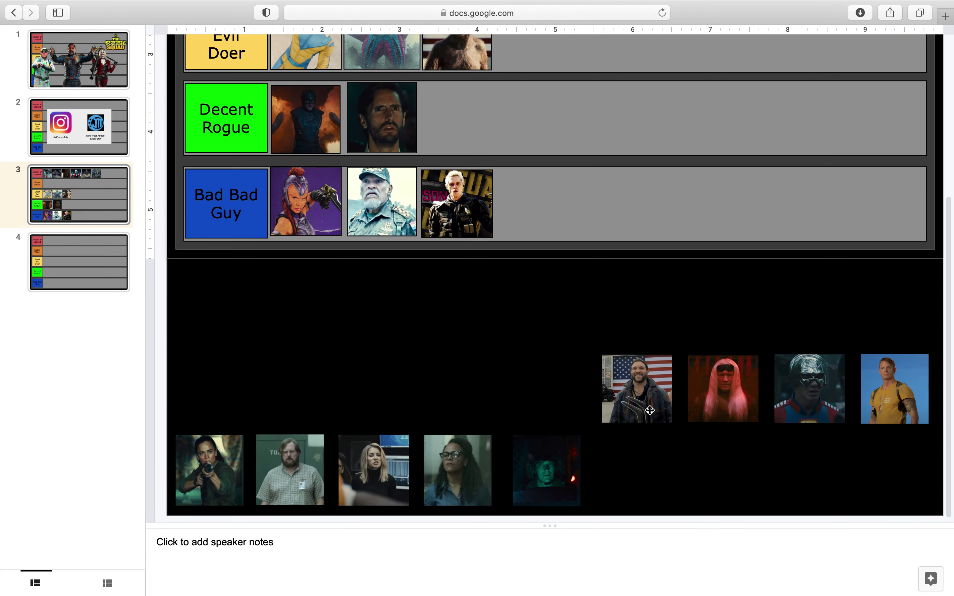
drag(649, 410, 559, 218)
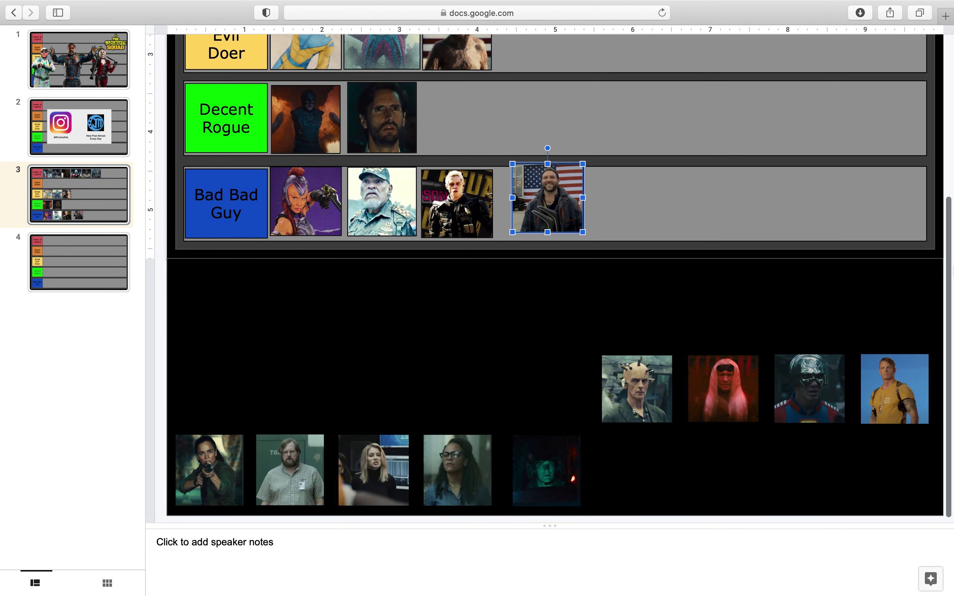
drag(950, 269, 950, 169)
scroll(551, 276, up, 4)
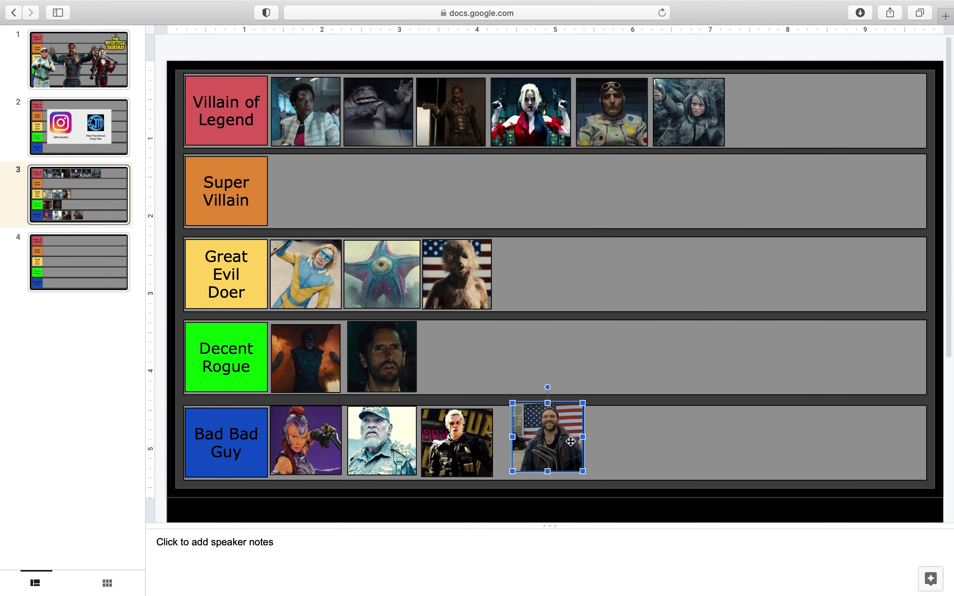
drag(557, 451, 547, 449)
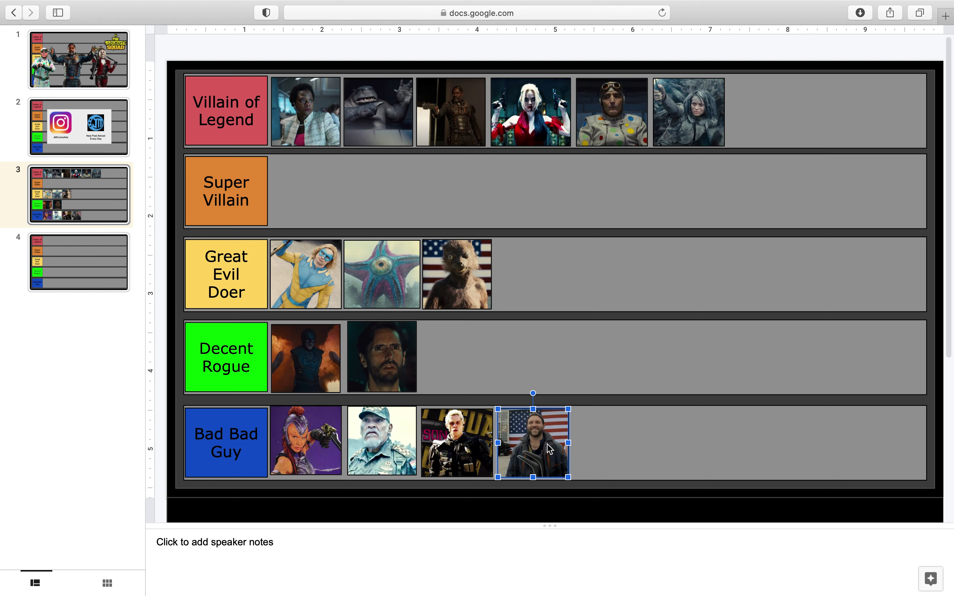
drag(550, 449, 472, 364)
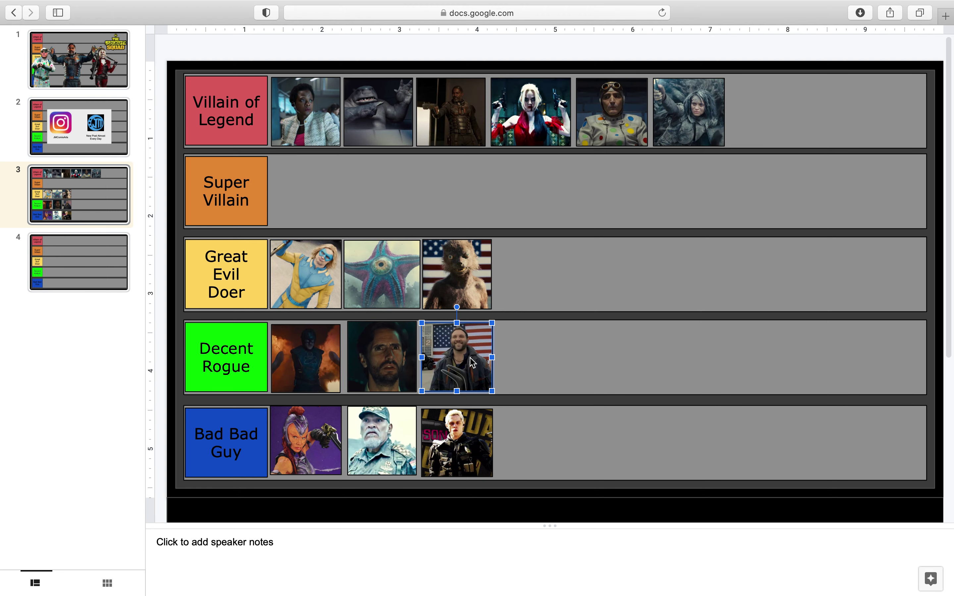
click(166, 327)
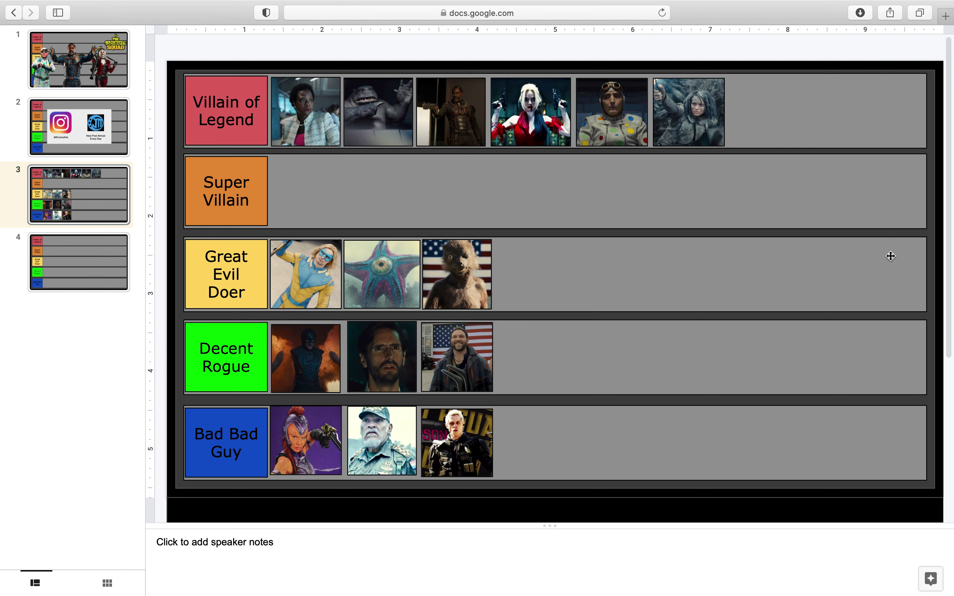
scroll(551, 276, down, 6)
click(659, 425)
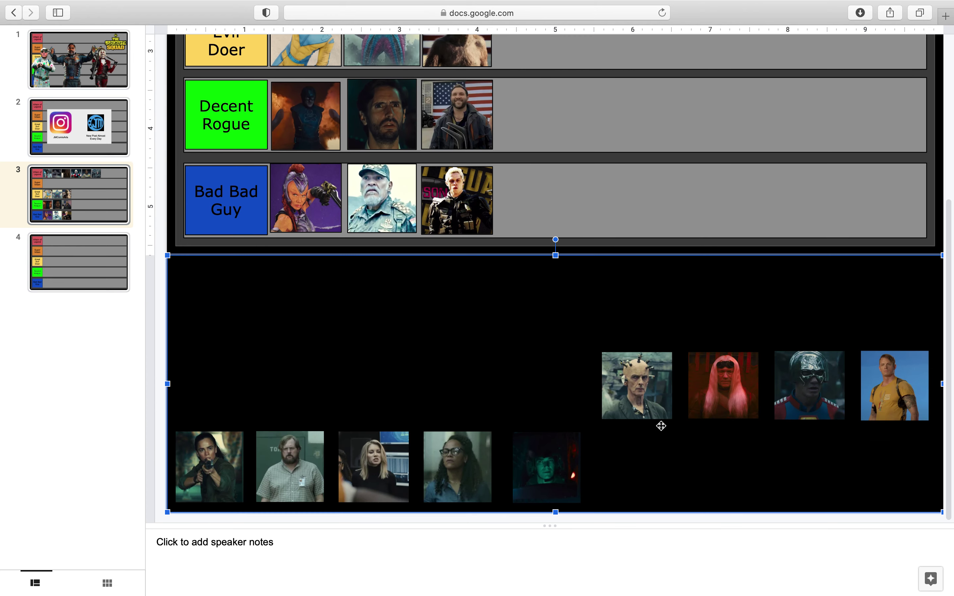
Step: Place the spike-headed pale man's photo beside the Super Villain label, exiting crop mode and aligning it
drag(648, 410, 549, 155)
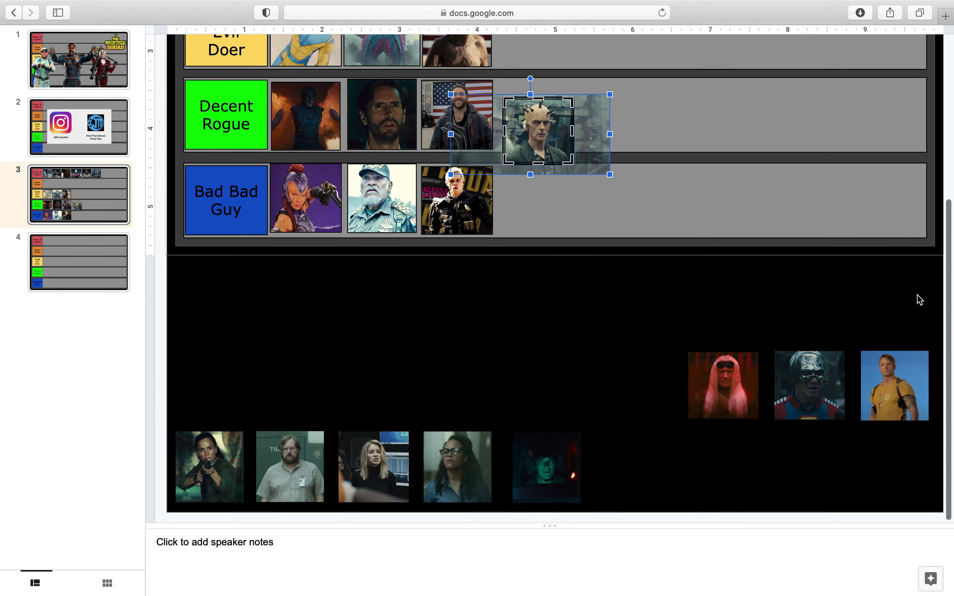
key(Escape)
scroll(625, 315, up, 5)
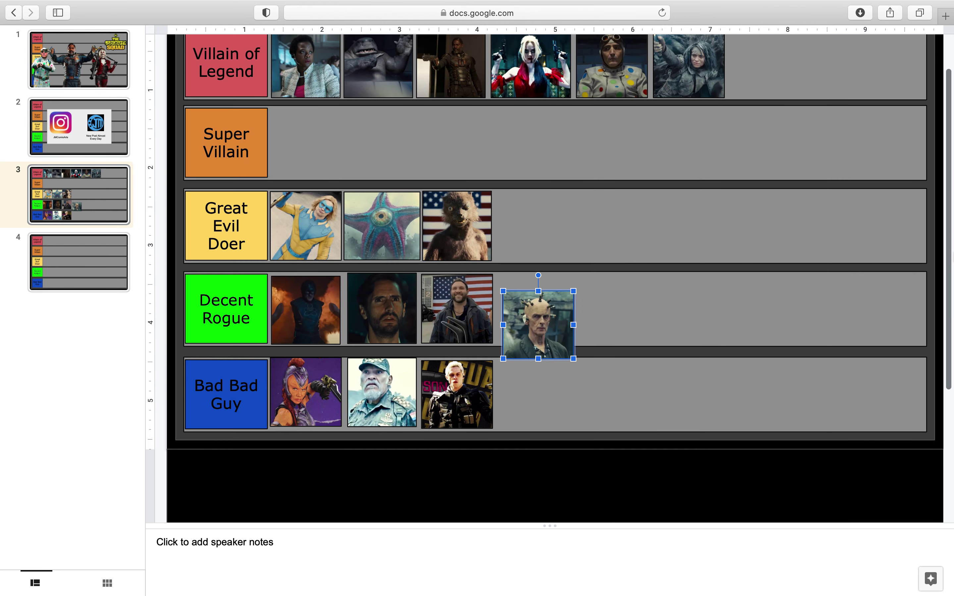
drag(537, 300, 539, 193)
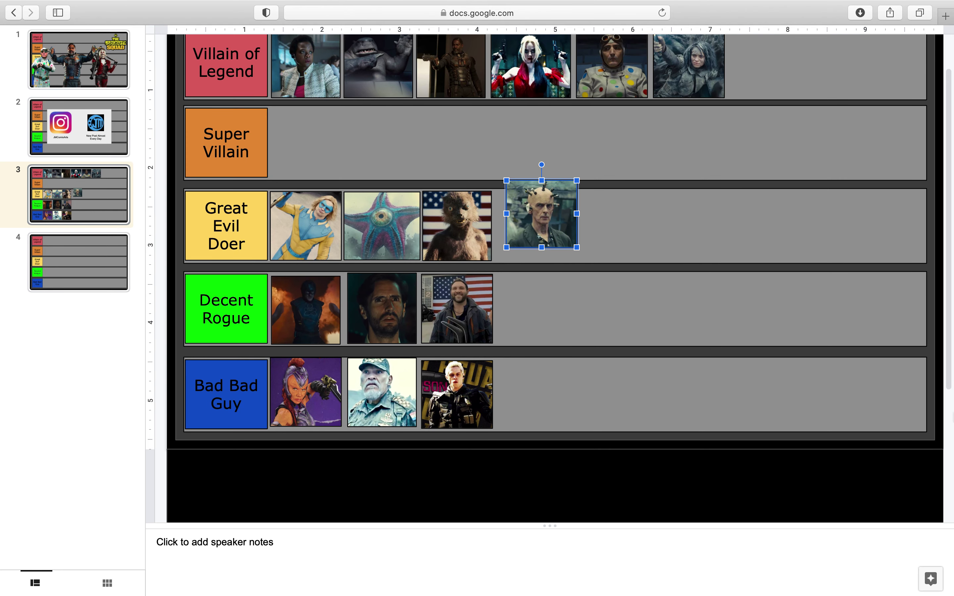
scroll(551, 276, down, 5)
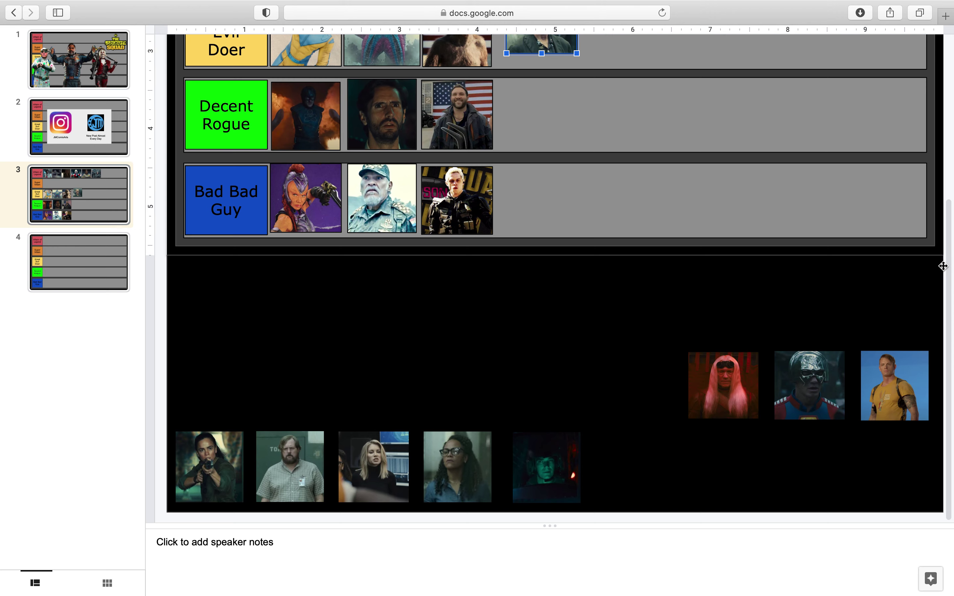
scroll(946, 269, up, 5)
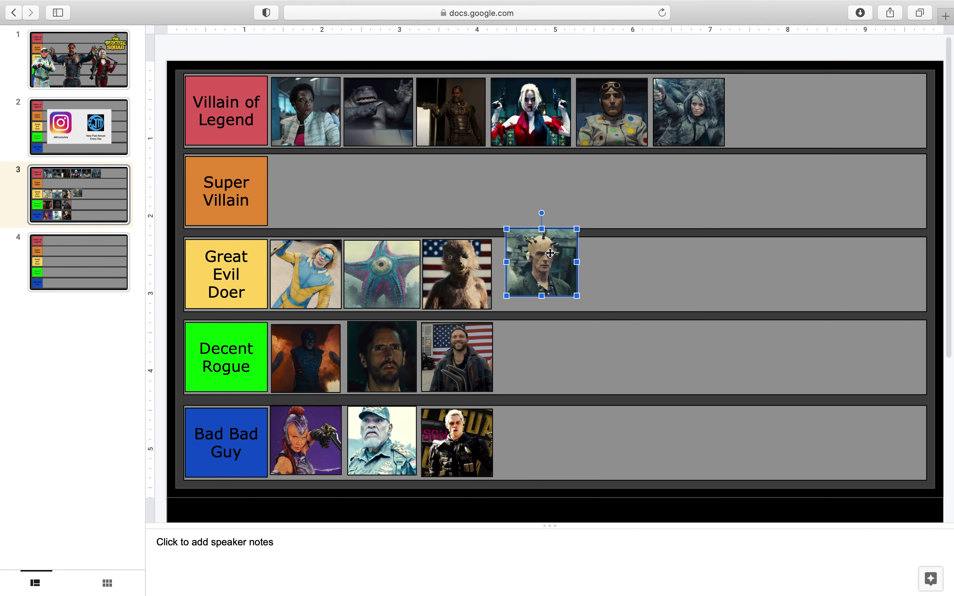
drag(549, 254, 312, 183)
click(174, 189)
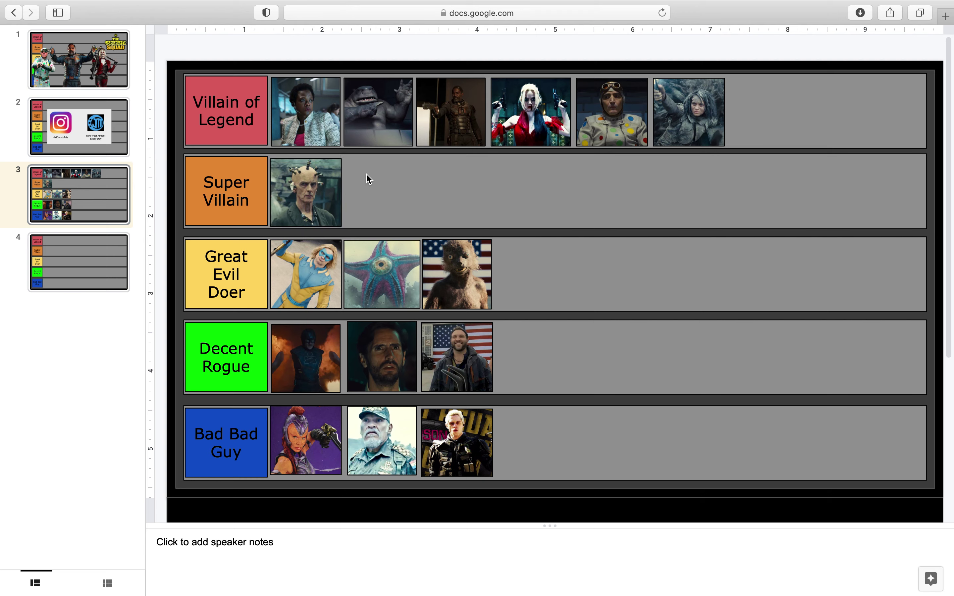
click(290, 195)
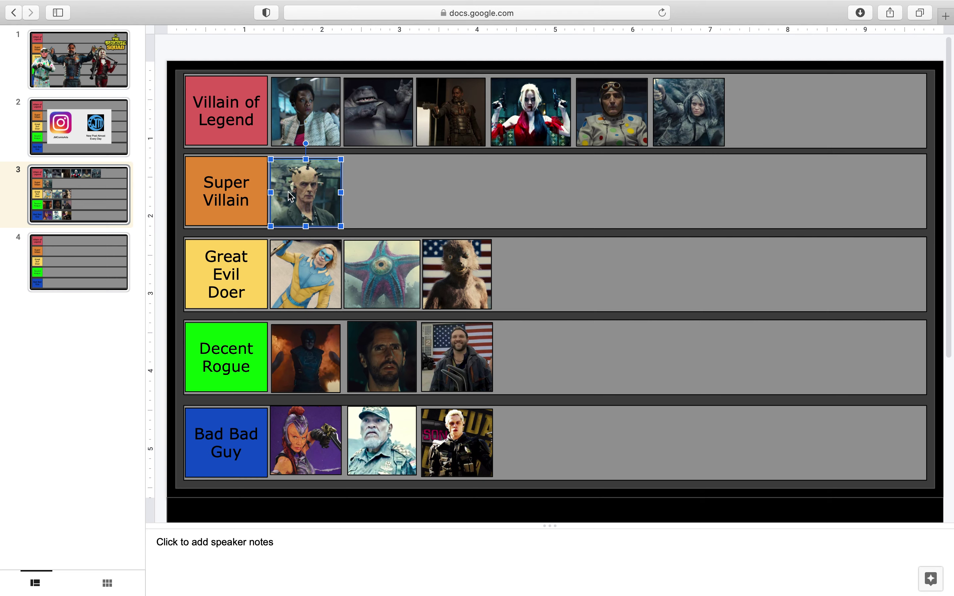
drag(288, 185, 287, 184)
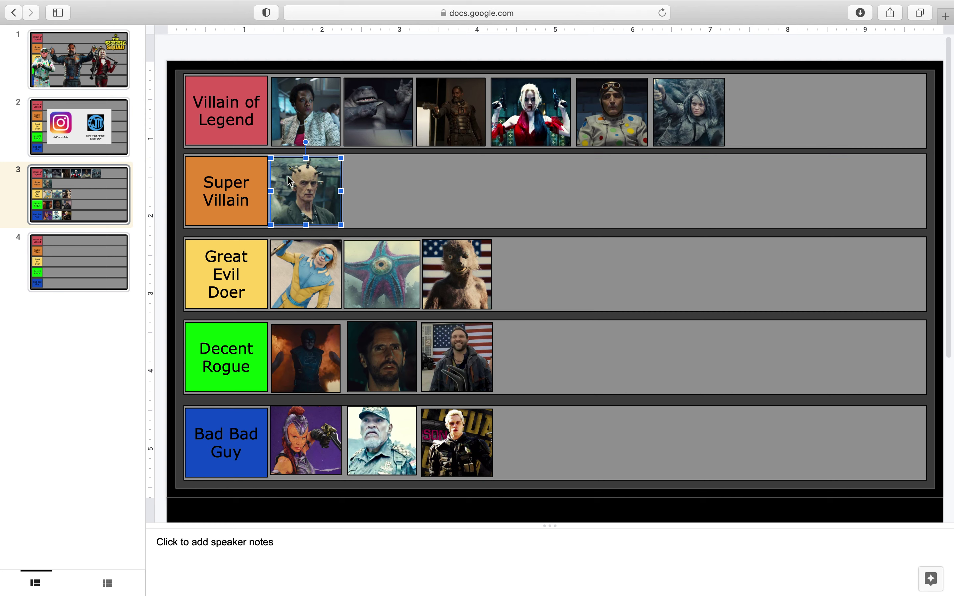
click(172, 191)
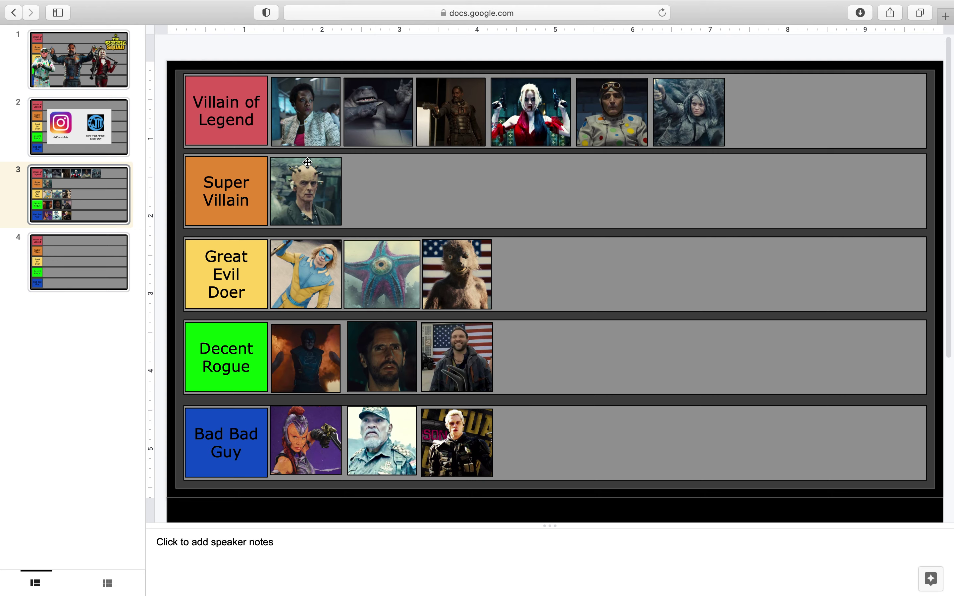
Step: Place the pink-wig figure's photo fourth in Decent Rogue, after the smiling man
scroll(891, 113, down, 6)
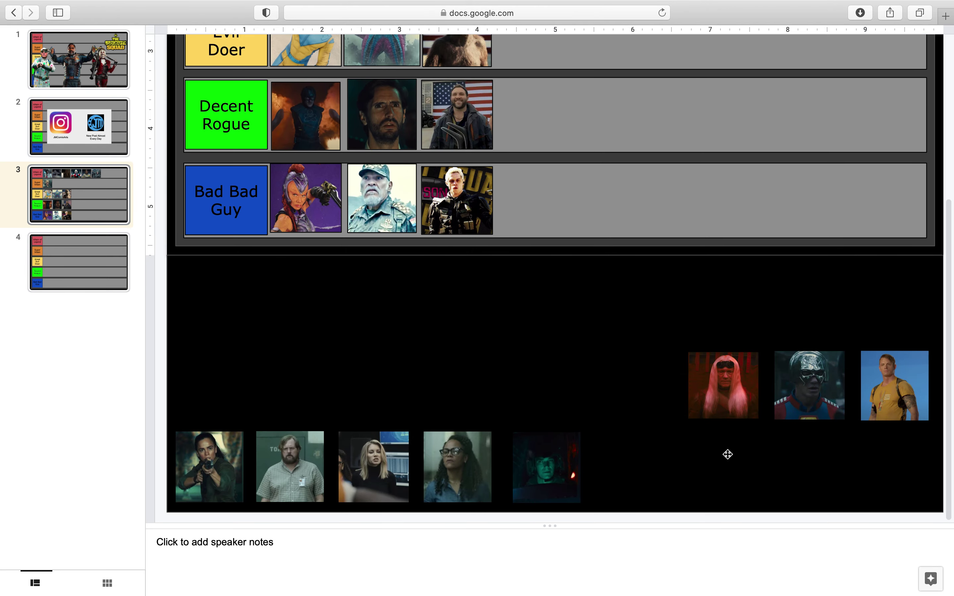
scroll(715, 398, up, 6)
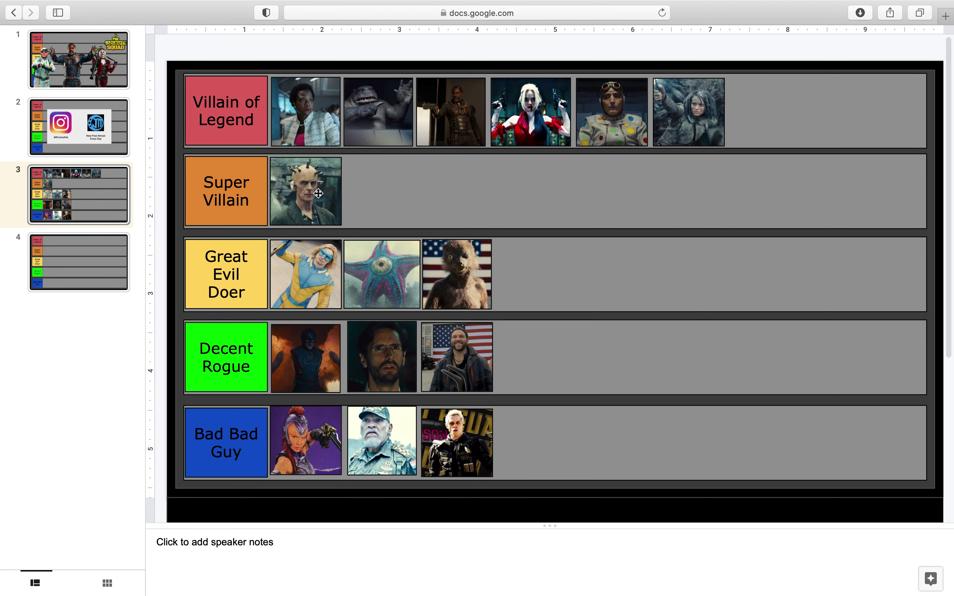
scroll(709, 423, down, 6)
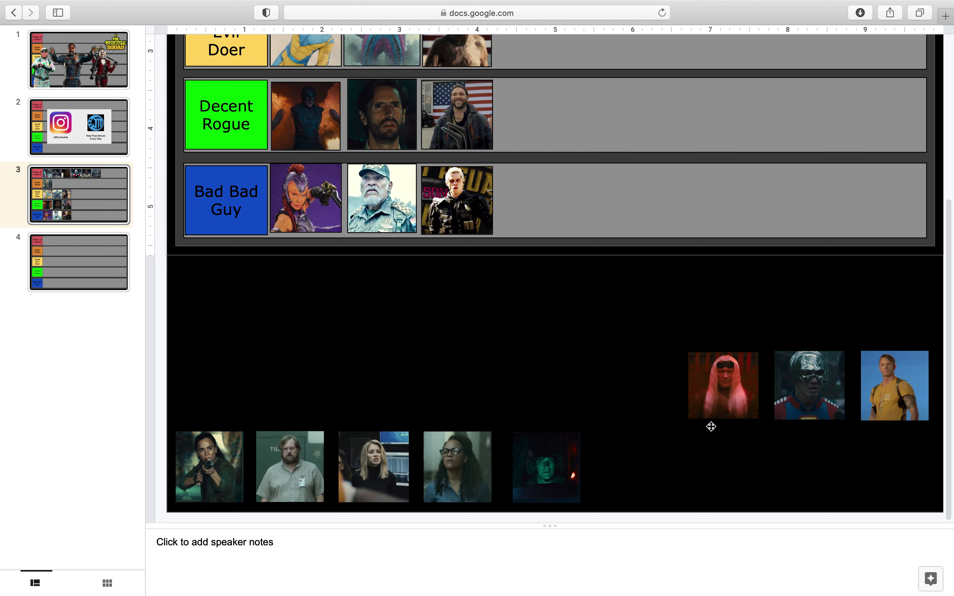
drag(721, 409, 559, 217)
scroll(745, 182, up, 6)
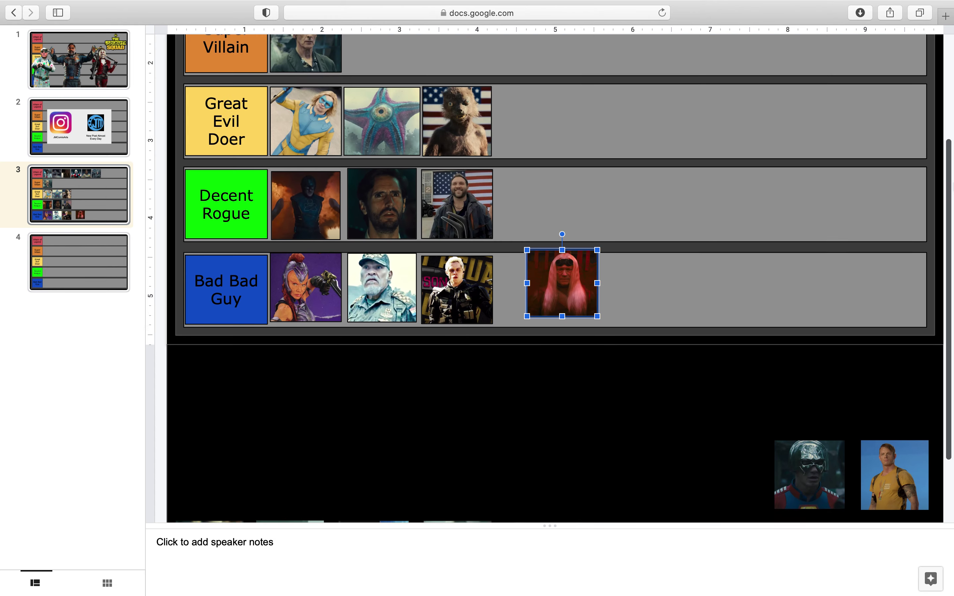
drag(546, 440, 537, 362)
click(495, 360)
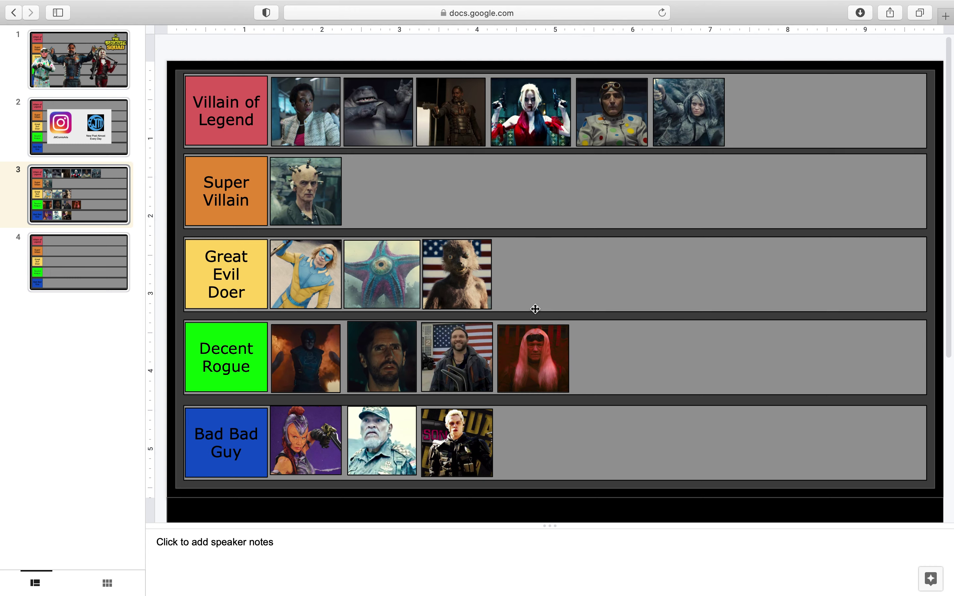
Step: Place the silver-helmeted, goggled man's photo second in Super Villain
scroll(937, 395, down, 6)
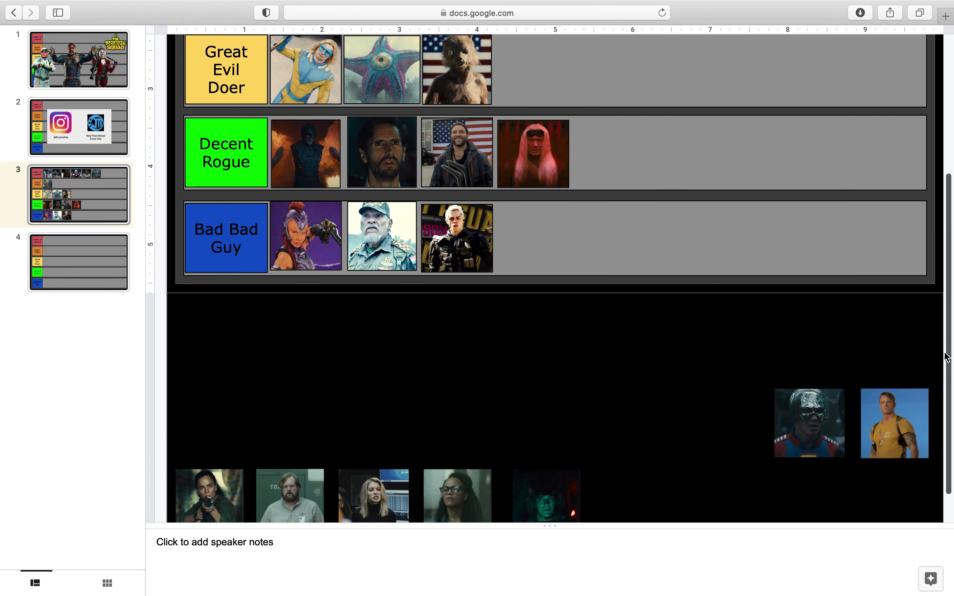
drag(811, 398, 718, 154)
scroll(552, 276, up, 6)
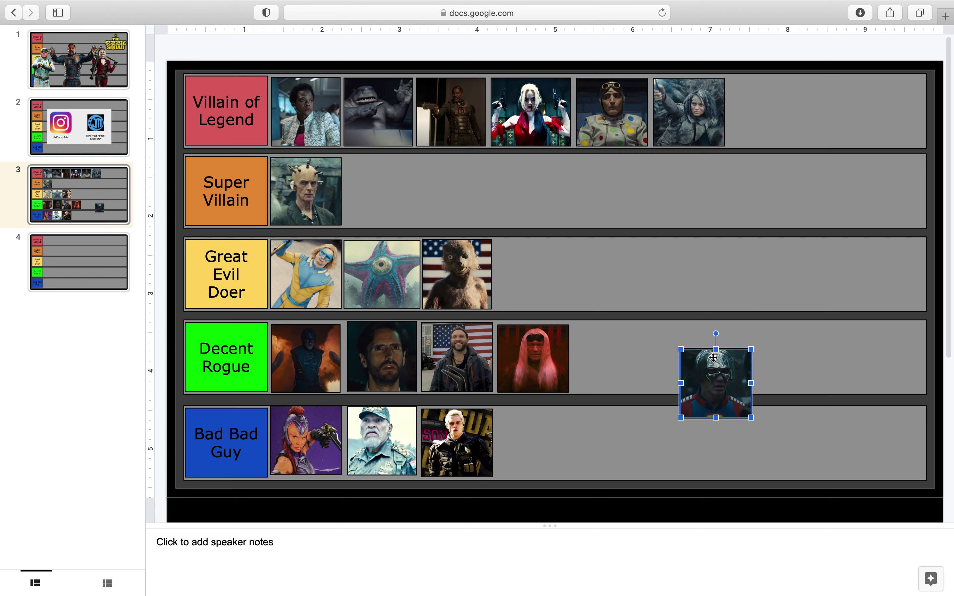
drag(728, 389, 392, 202)
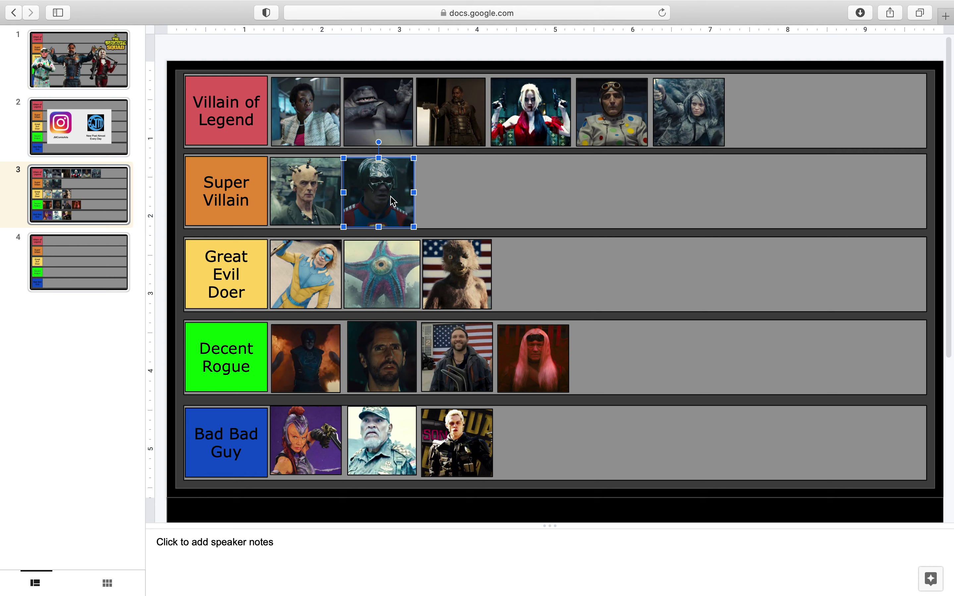
click(405, 66)
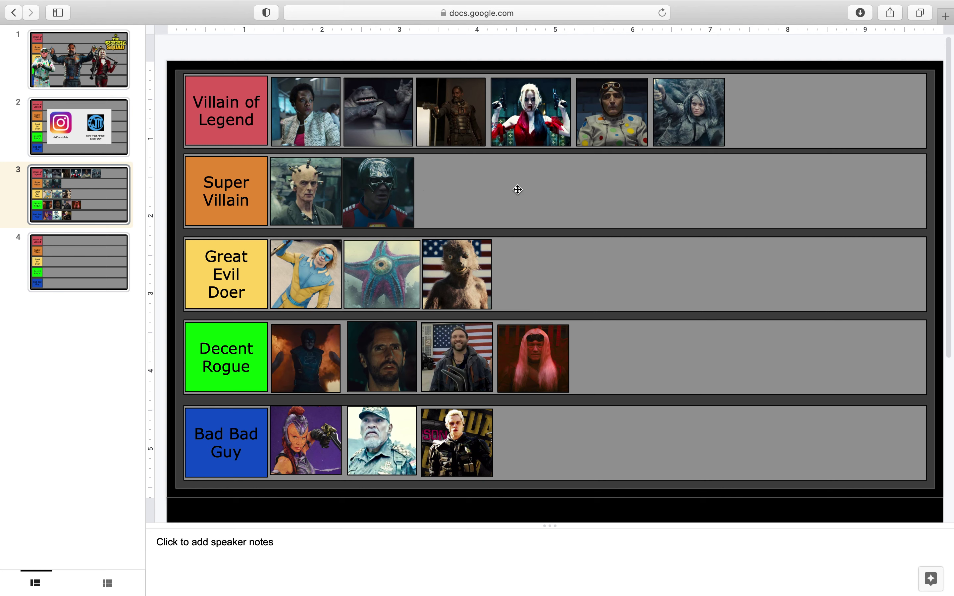
Step: Place the blond yellow-top man's photo seventh in Villain of Legend, nudged into alignment
scroll(884, 372, down, 6)
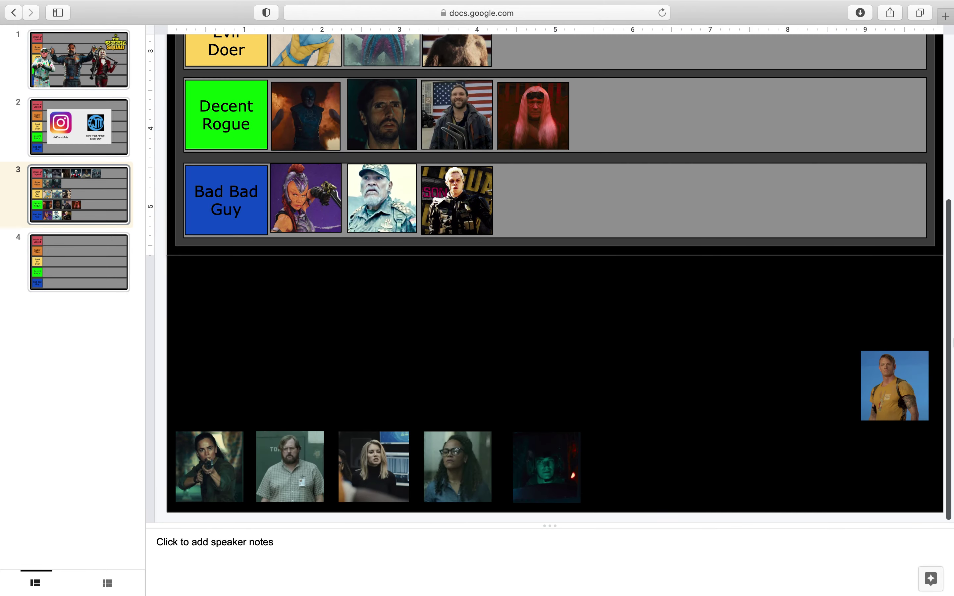
click(884, 372)
drag(883, 372, 639, 185)
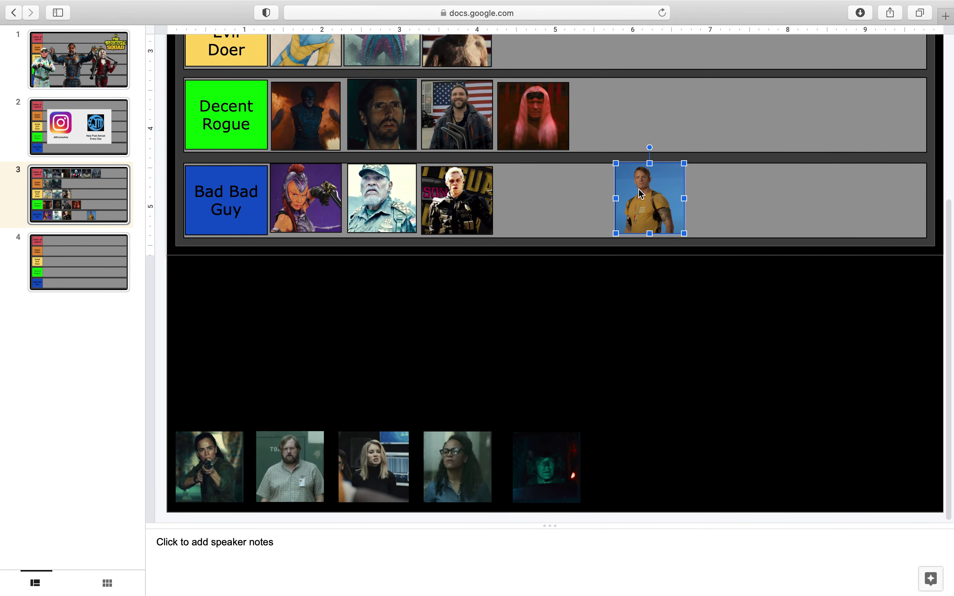
scroll(784, 343, up, 6)
drag(669, 454, 783, 126)
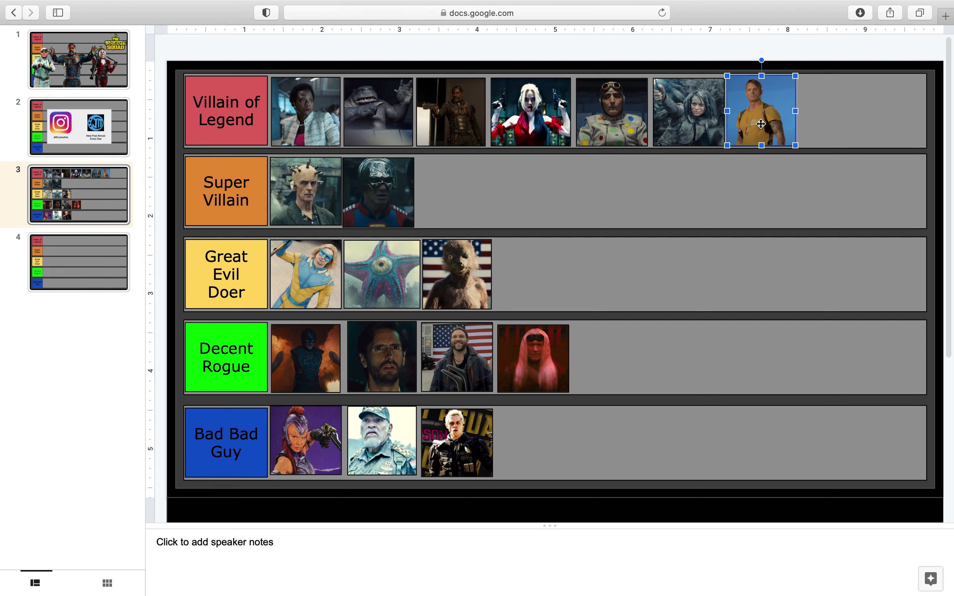
drag(774, 124, 777, 124)
click(735, 67)
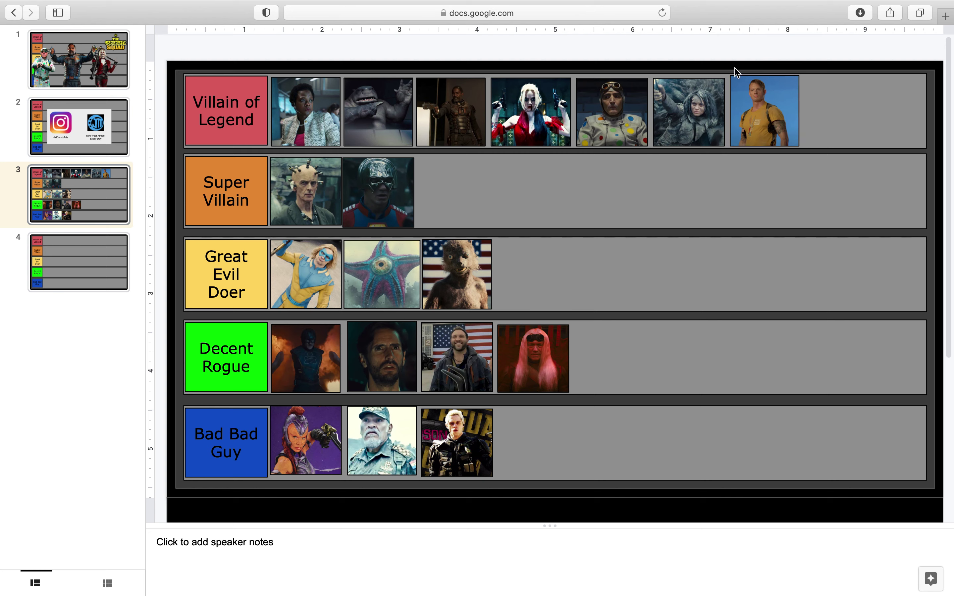
drag(742, 90, 753, 103)
click(763, 99)
click(722, 70)
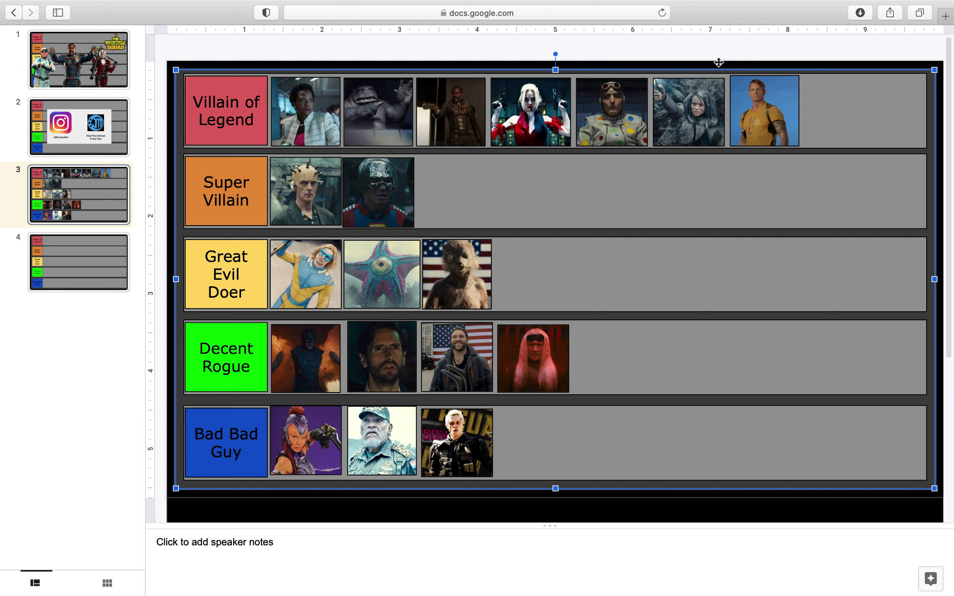
click(720, 67)
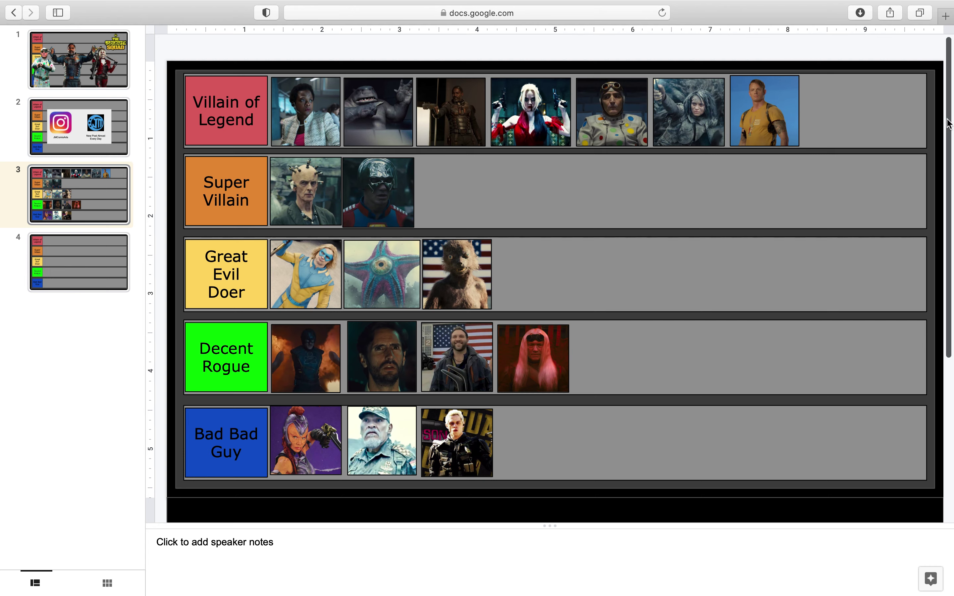
Step: Place the dark-haired, gun-aiming woman's photo fourth in the Great Evil Doer row
scroll(363, 403, down, 6)
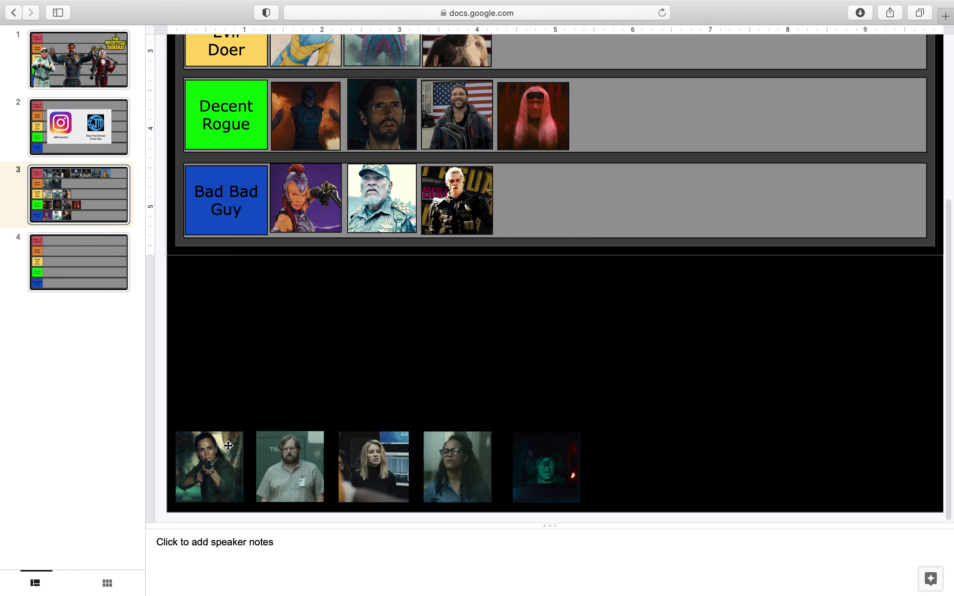
drag(219, 469, 589, 207)
scroll(512, 276, up, 6)
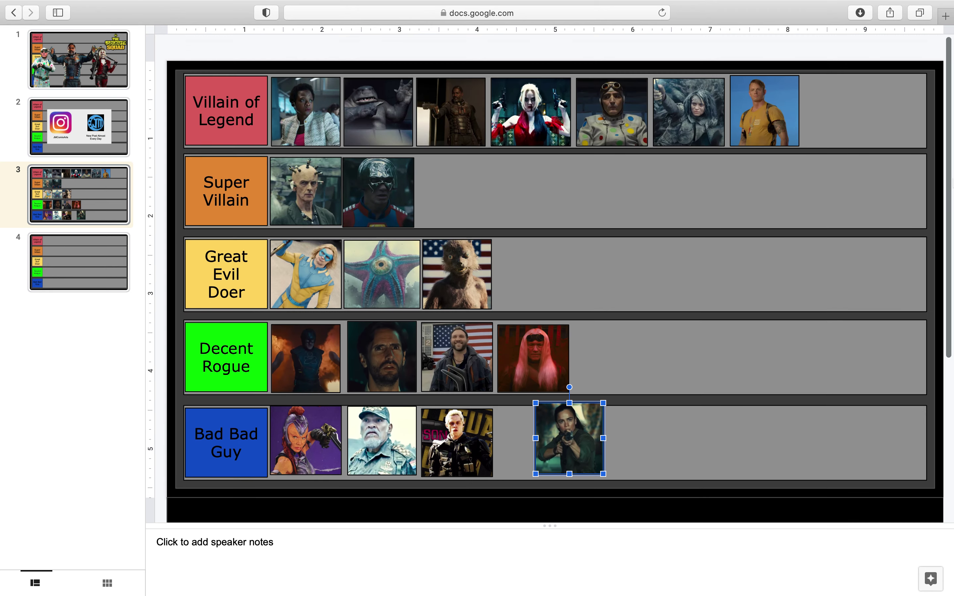
drag(515, 230, 537, 261)
click(162, 282)
click(534, 261)
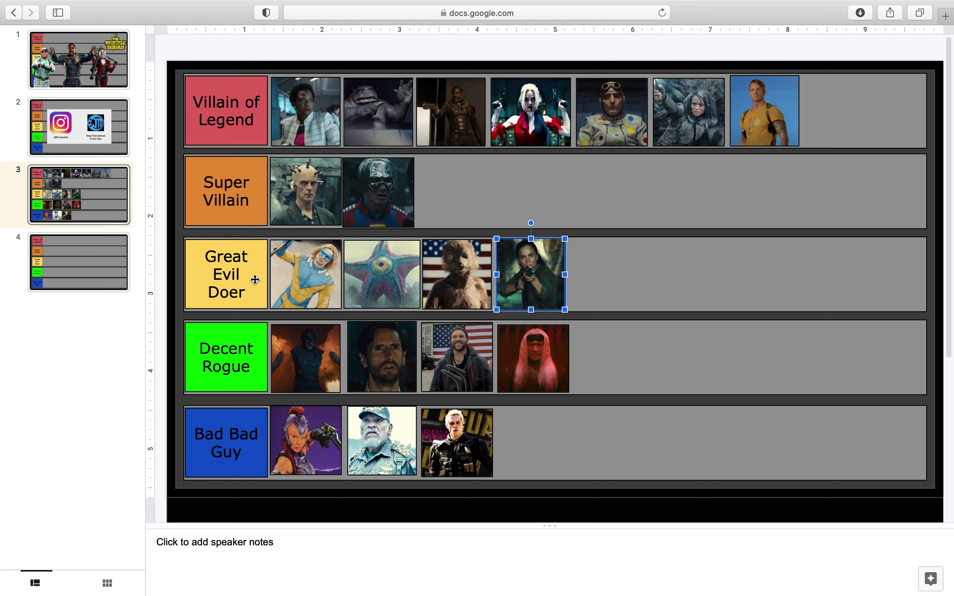
click(165, 307)
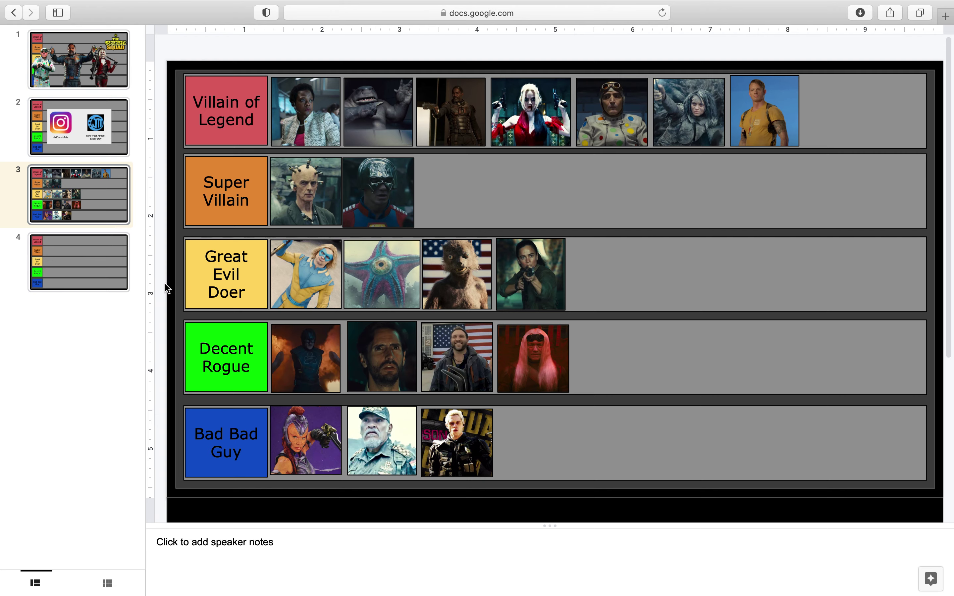
Step: Add the heavyset bearded man in a checked shirt as the fifth Great Evil Doer photo, aligned with the row
scroll(552, 276, down, 6)
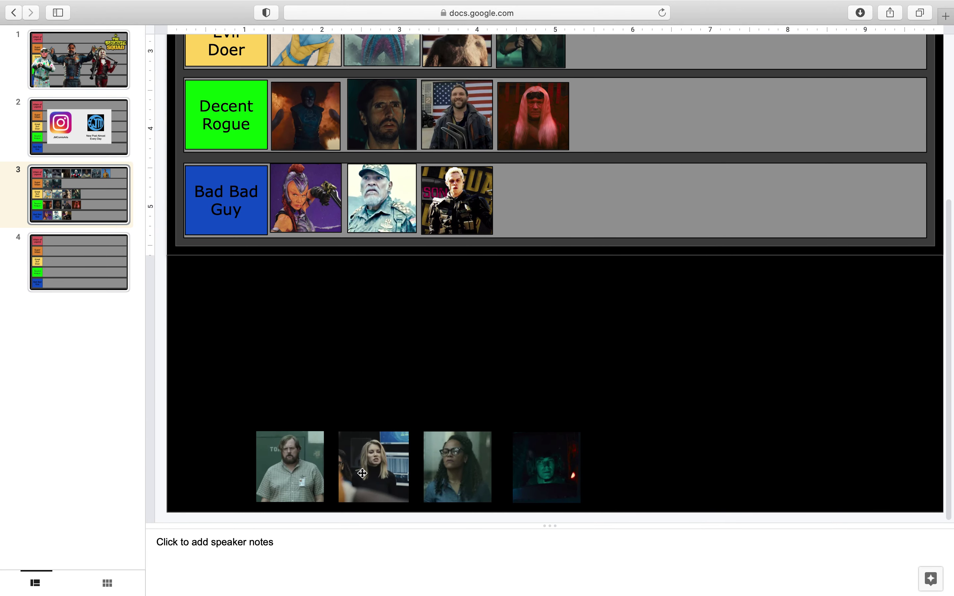
drag(281, 460, 546, 183)
scroll(589, 383, up, 6)
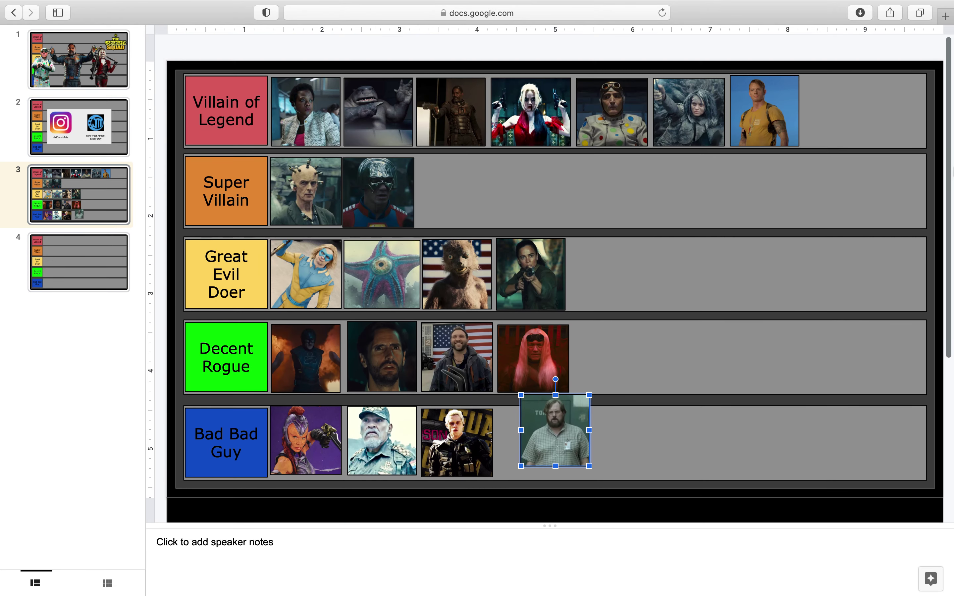
drag(570, 436, 621, 290)
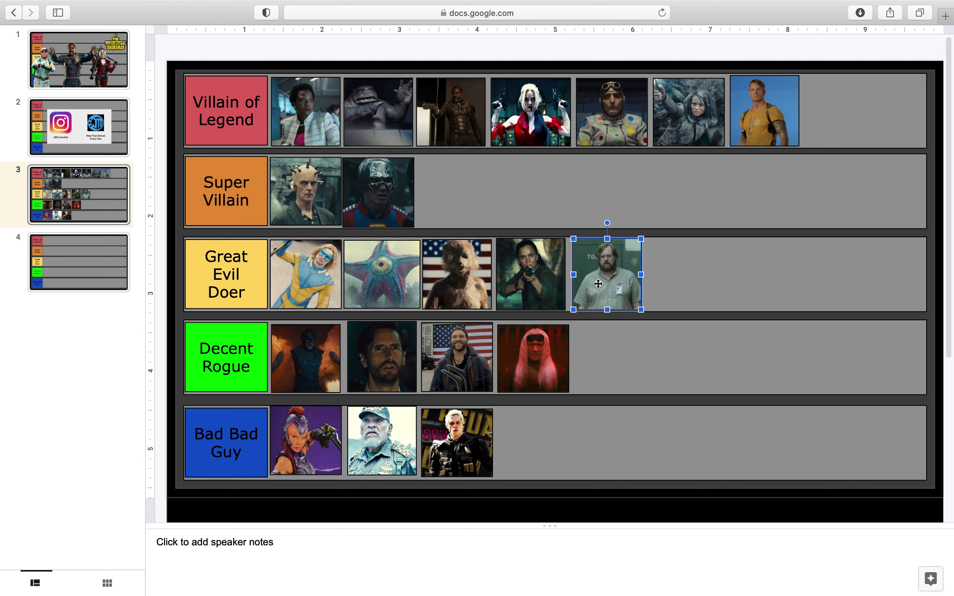
drag(592, 281, 609, 248)
click(556, 51)
click(550, 55)
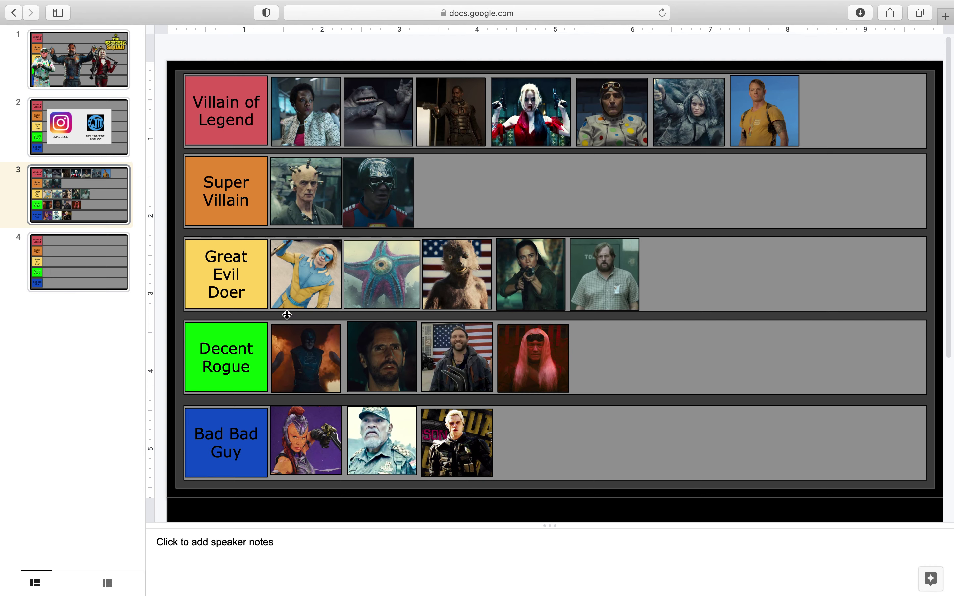
Step: Place the bald man's photo third in the Super Villain row, nudged left into line
scroll(713, 336, down, 4)
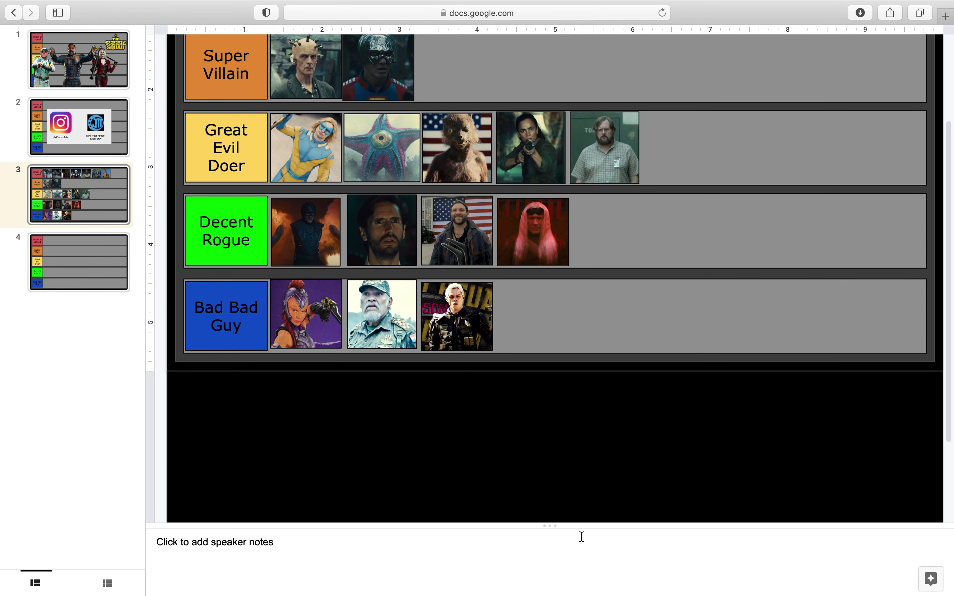
scroll(552, 276, down, 3)
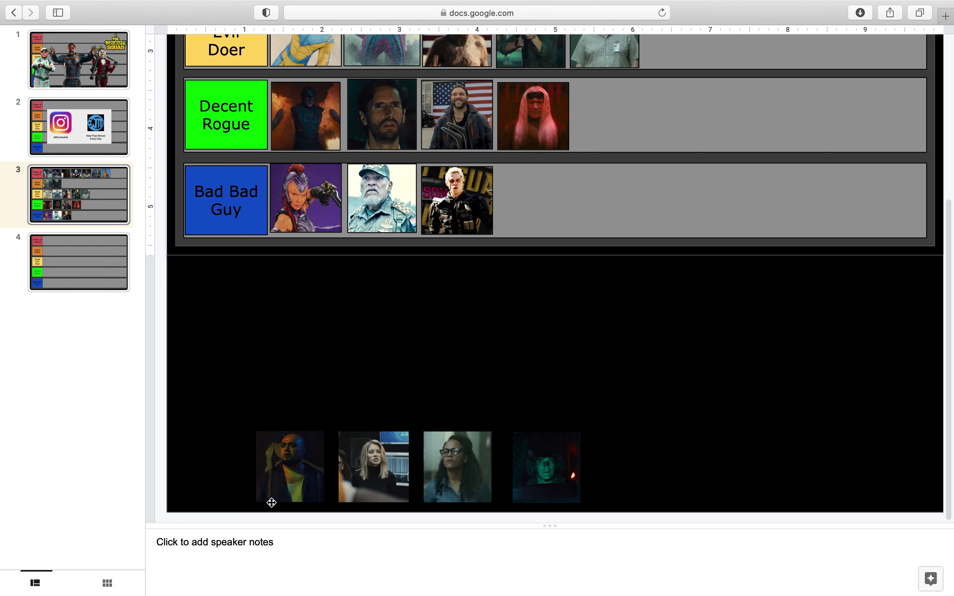
drag(272, 503, 560, 224)
scroll(650, 313, up, 5)
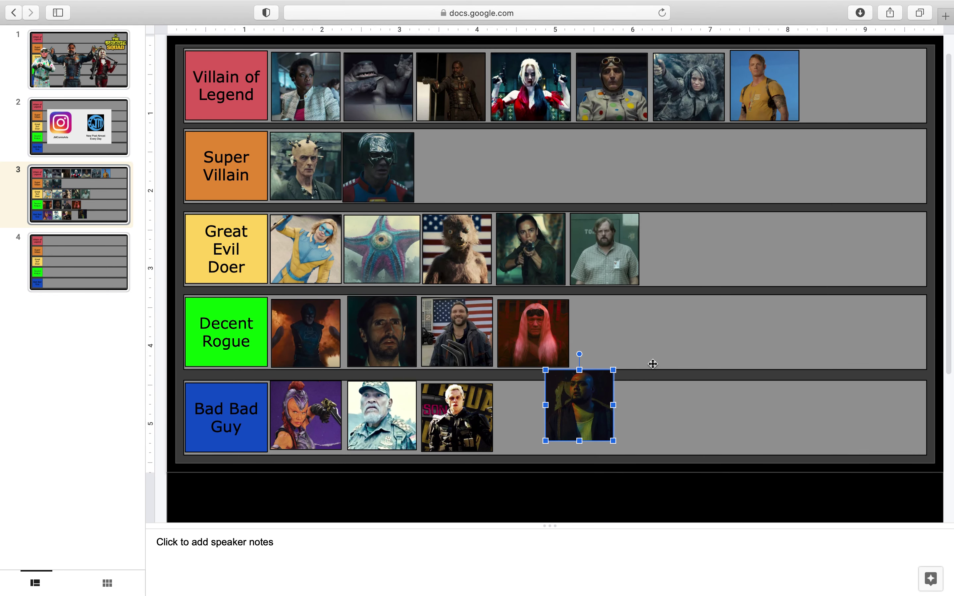
drag(577, 400, 449, 174)
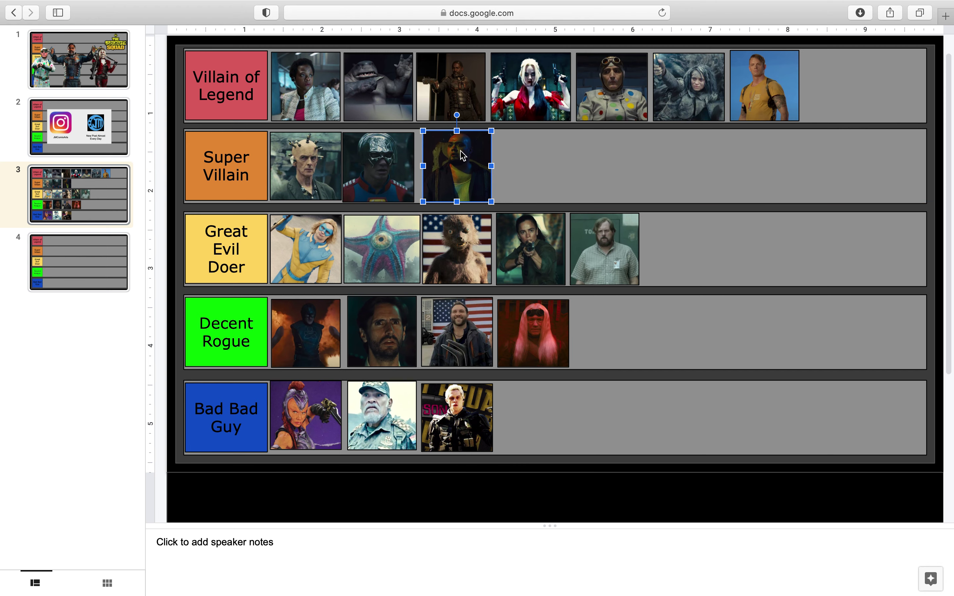
scroll(869, 70, up, 1)
click(869, 69)
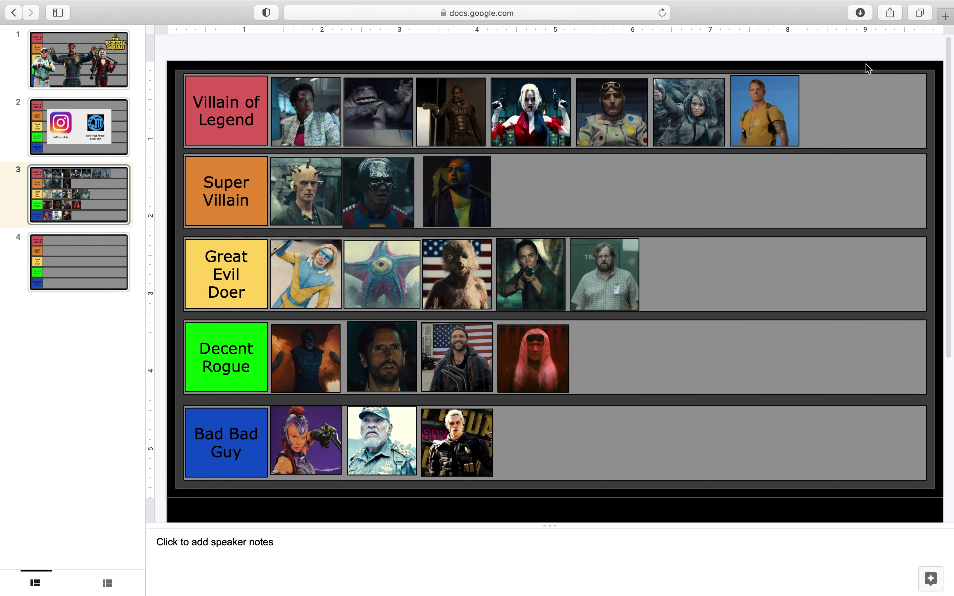
drag(451, 188, 445, 190)
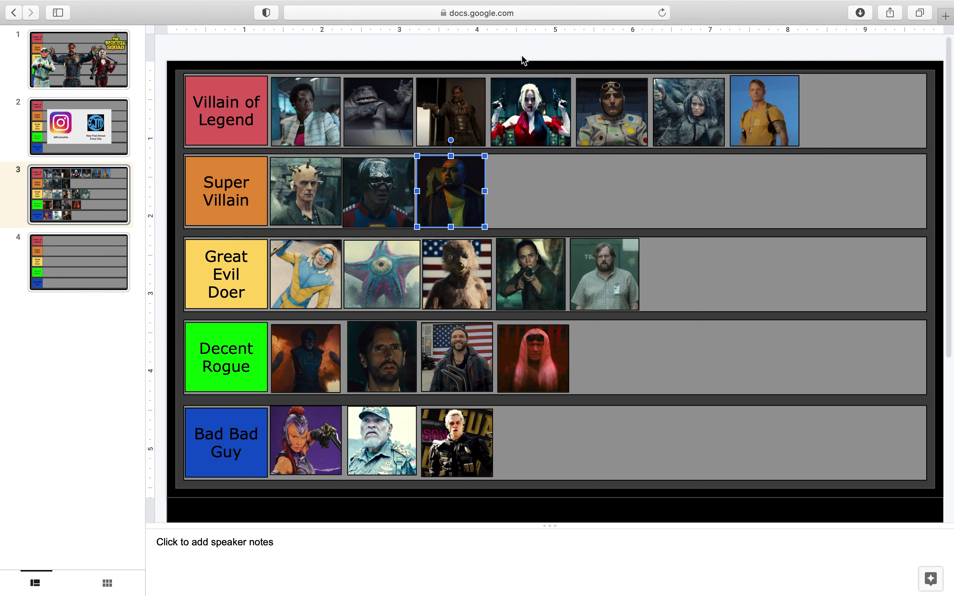
click(524, 60)
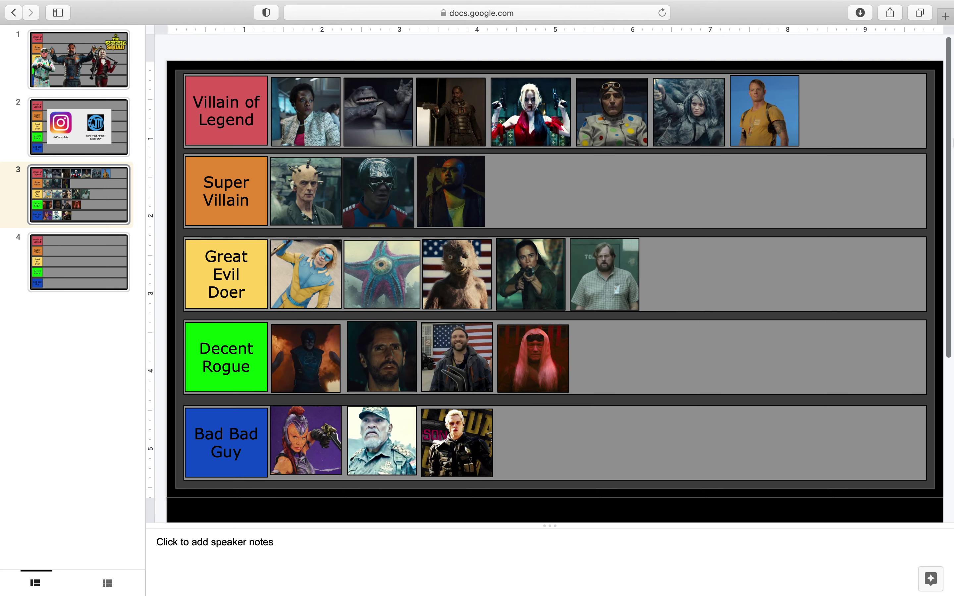
Step: Drag the blonde woman's photo into the Bad Bad Guy row
scroll(551, 268, down, 2)
scroll(949, 77, up, 2)
scroll(950, 97, down, 8)
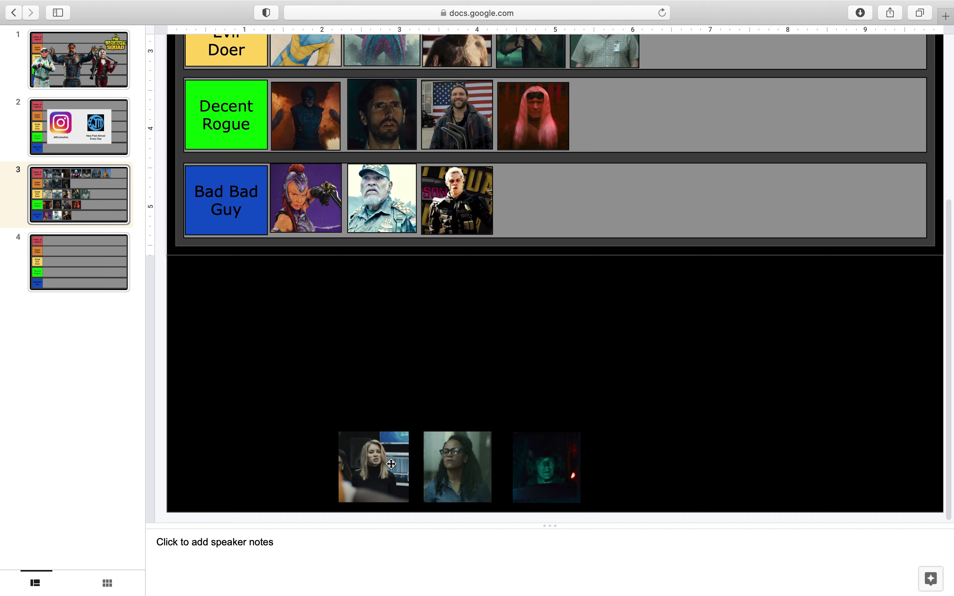
drag(405, 461, 583, 191)
Step: Move the blonde woman's photo down into the Decent Rogue row and align it
scroll(634, 396, up, 8)
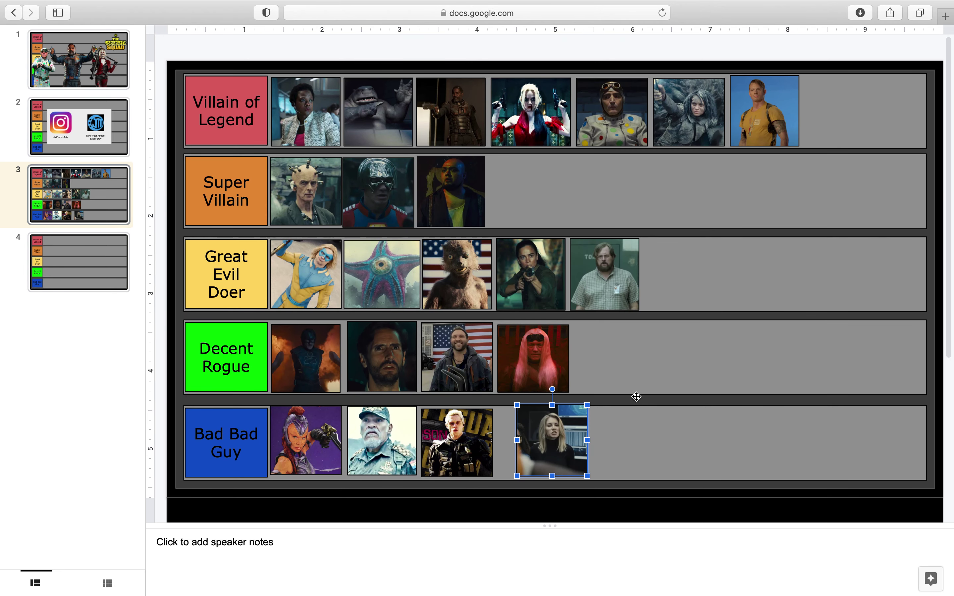
drag(575, 434, 631, 347)
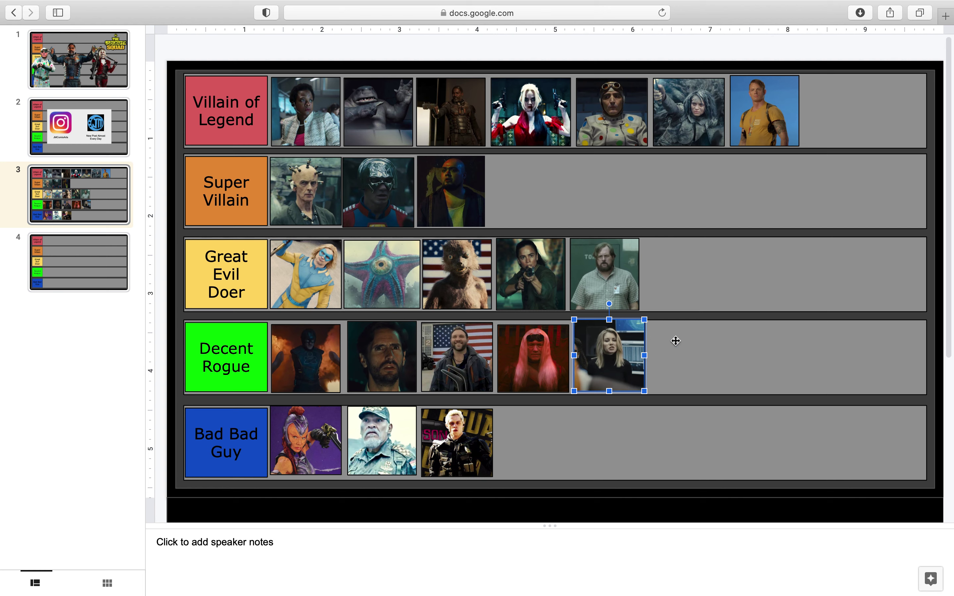
mouse_move(613, 354)
mouse_down()
mouse_move(605, 360)
mouse_move(617, 366)
mouse_up()
click(578, 65)
click(612, 366)
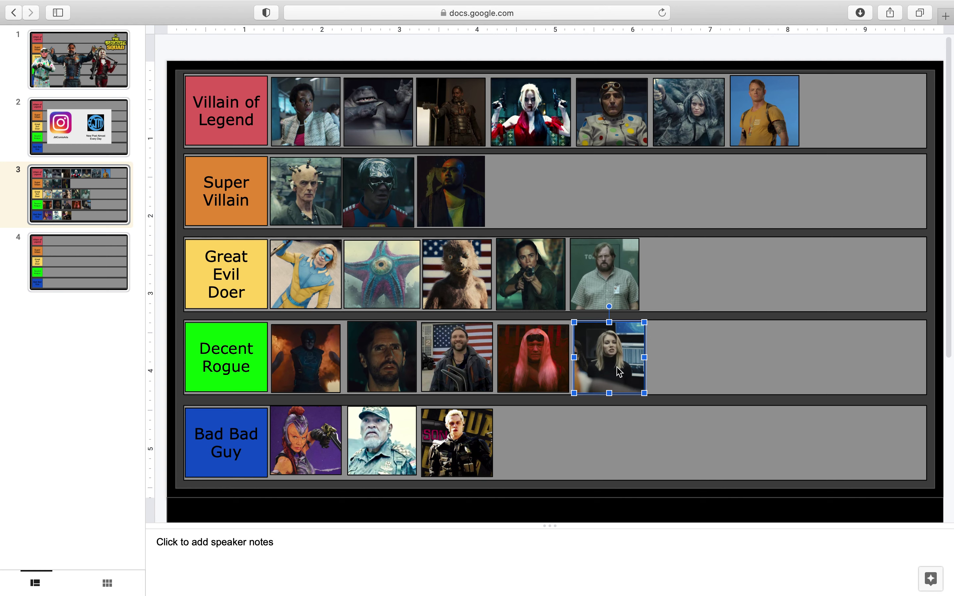
click(533, 40)
Step: Add the bespectacled woman's photo to the end of Great Evil Doer
scroll(552, 276, down, 5)
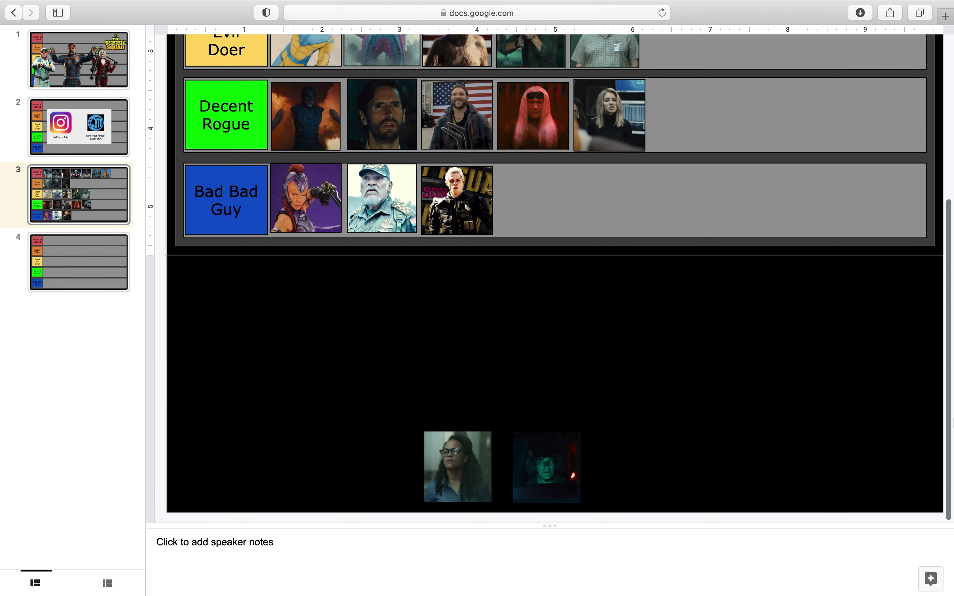
drag(455, 466, 547, 202)
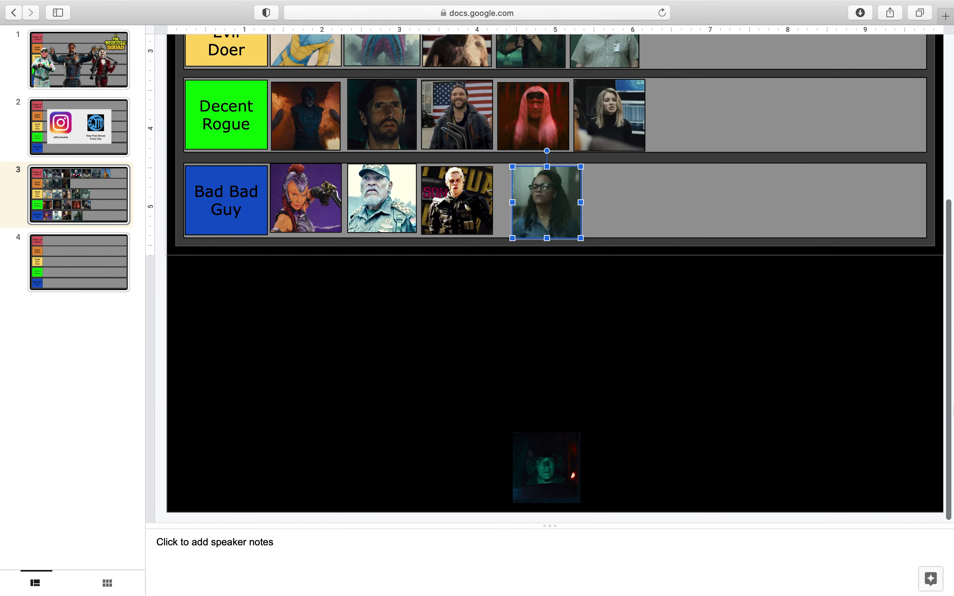
scroll(757, 296, up, 5)
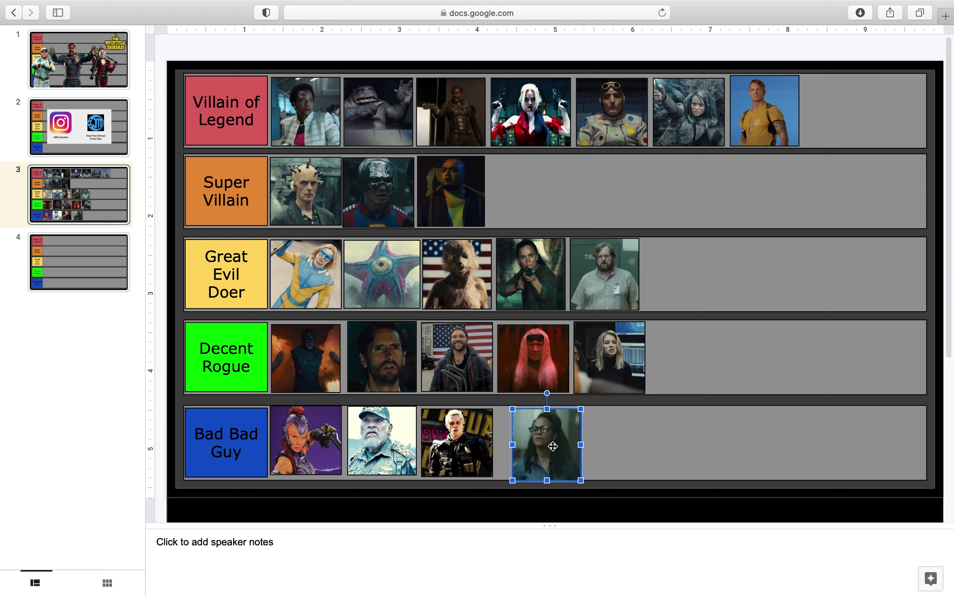
drag(552, 446, 705, 284)
click(623, 67)
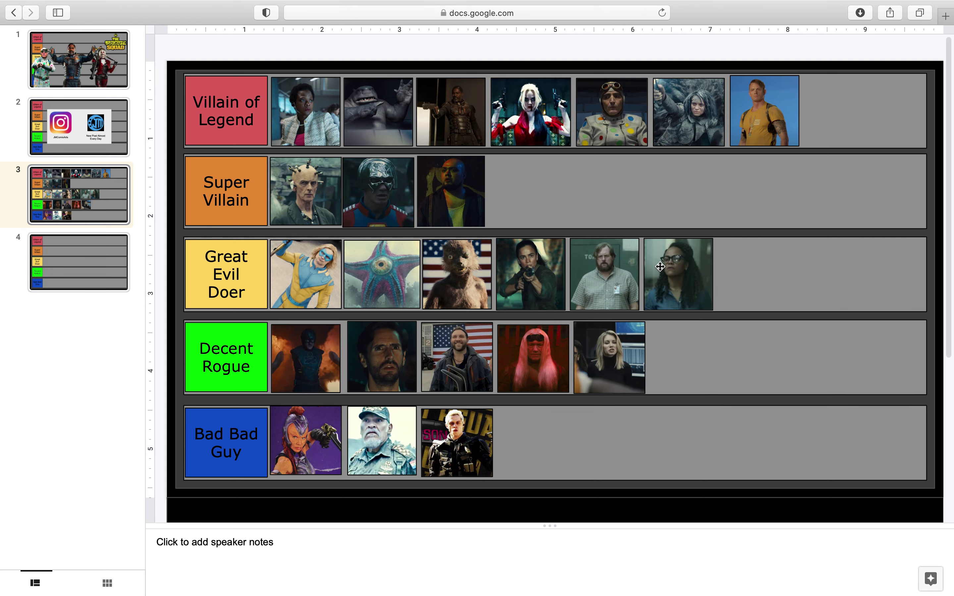
Step: Place the dark green-lit figure's photo at the end of Decent Rogue
drag(949, 272, 952, 464)
drag(550, 464, 684, 225)
scroll(698, 335, up, 6)
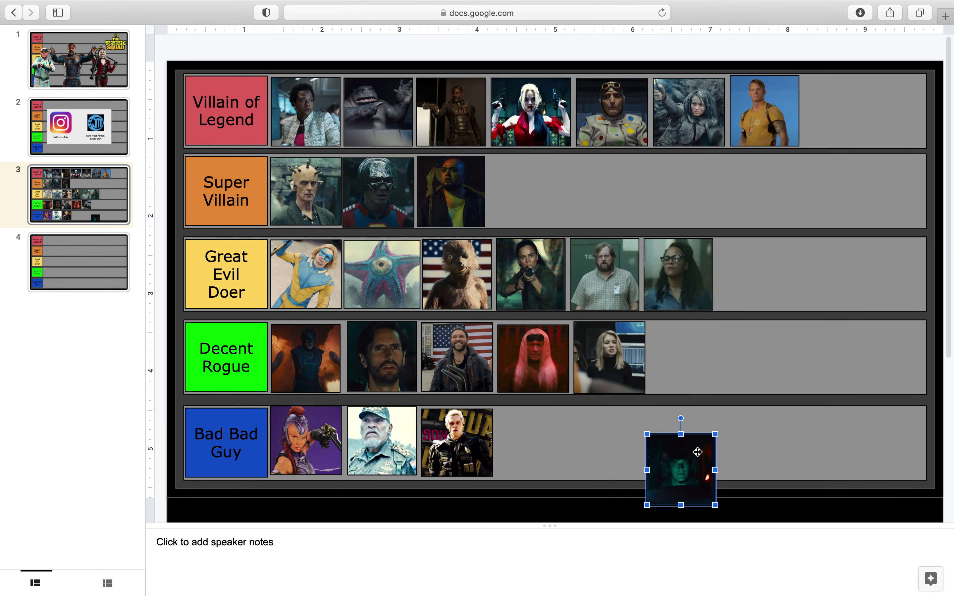
drag(693, 466, 694, 356)
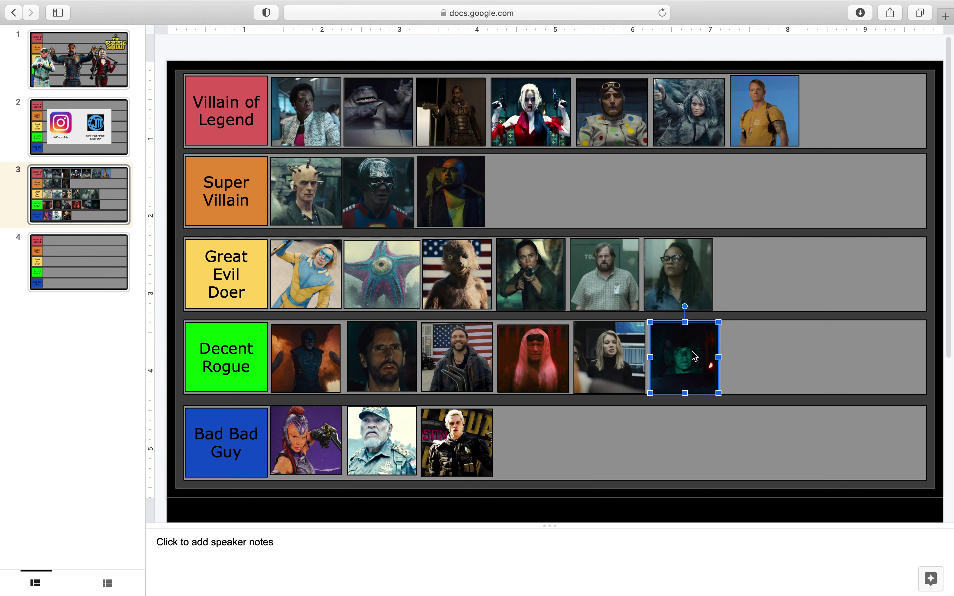
click(579, 56)
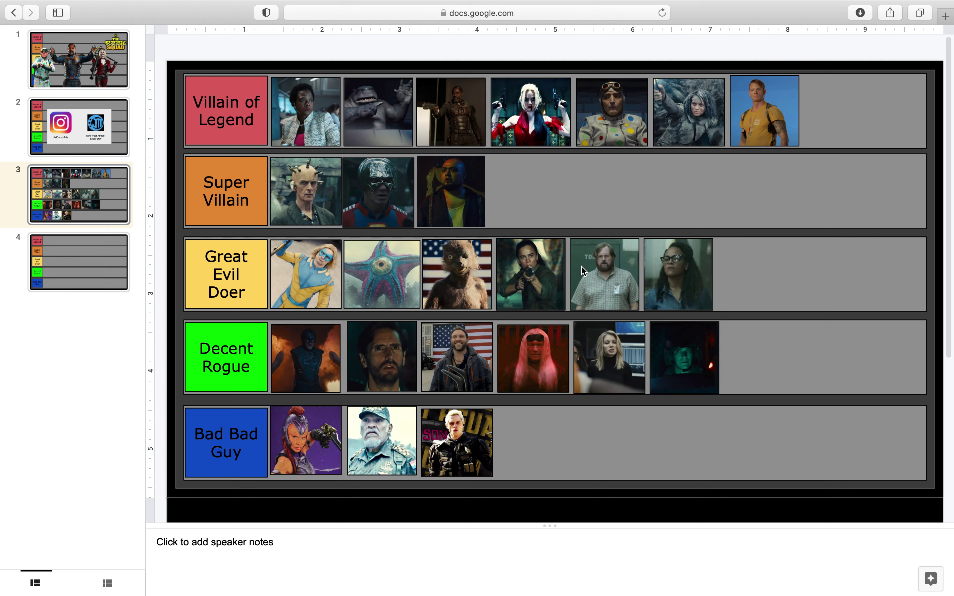
scroll(855, 226, down, 5)
Step: Reorder Super Villain so the hooded man is second and the helmeted figure third
scroll(855, 226, up, 5)
drag(370, 193, 523, 196)
click(421, 191)
drag(421, 190, 349, 191)
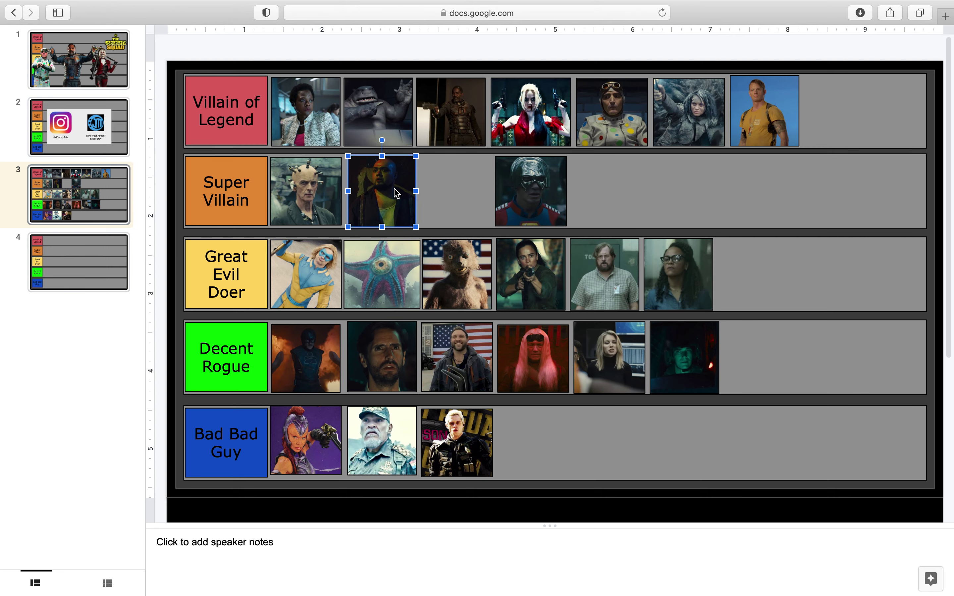
click(486, 192)
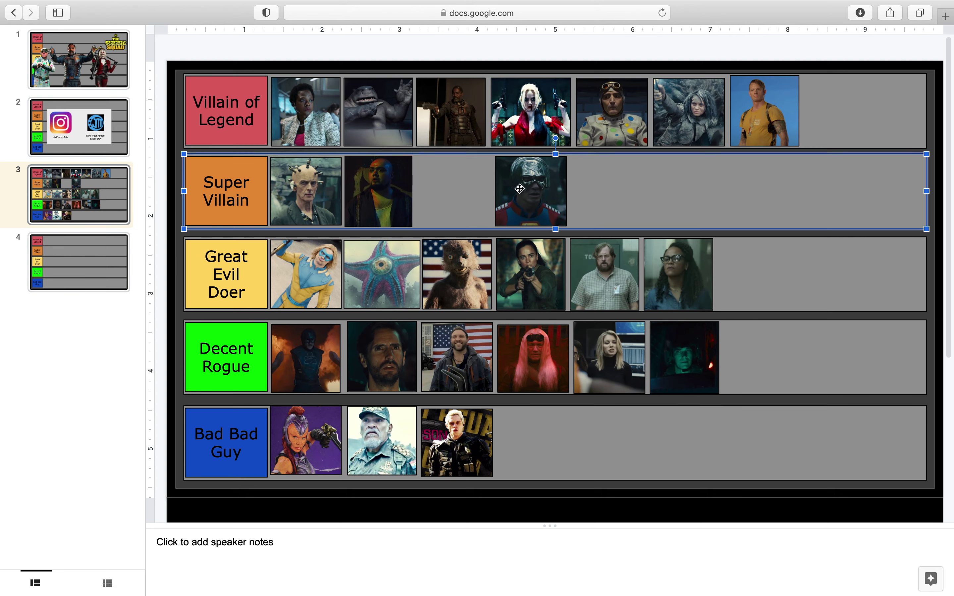
drag(520, 190, 437, 192)
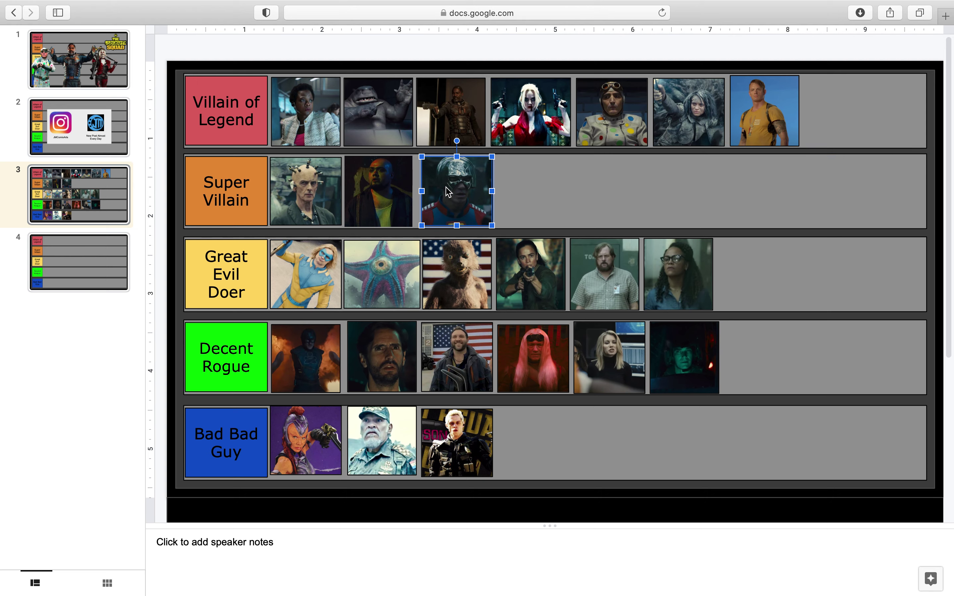
click(307, 63)
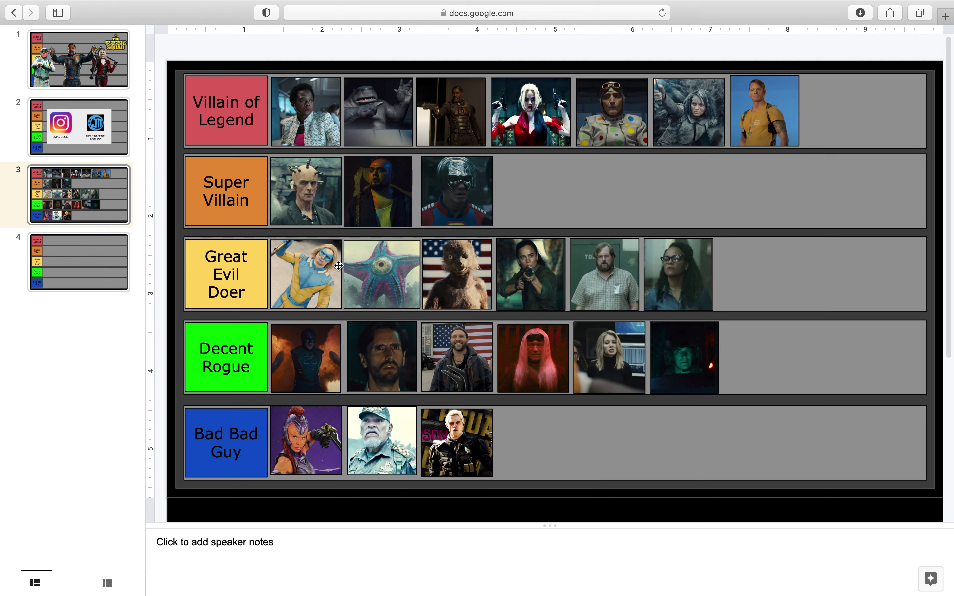
Step: Promote the yellow-suit and flag-backdrop photos to Super Villain and move the flame figure into Great Evil Doer
drag(296, 278, 530, 195)
drag(379, 272, 305, 274)
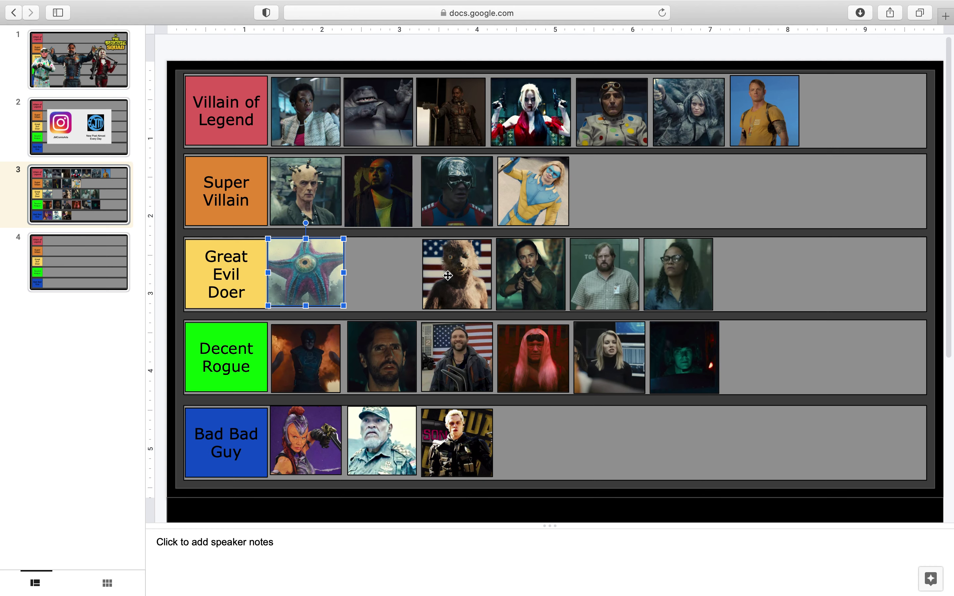
drag(447, 274, 602, 193)
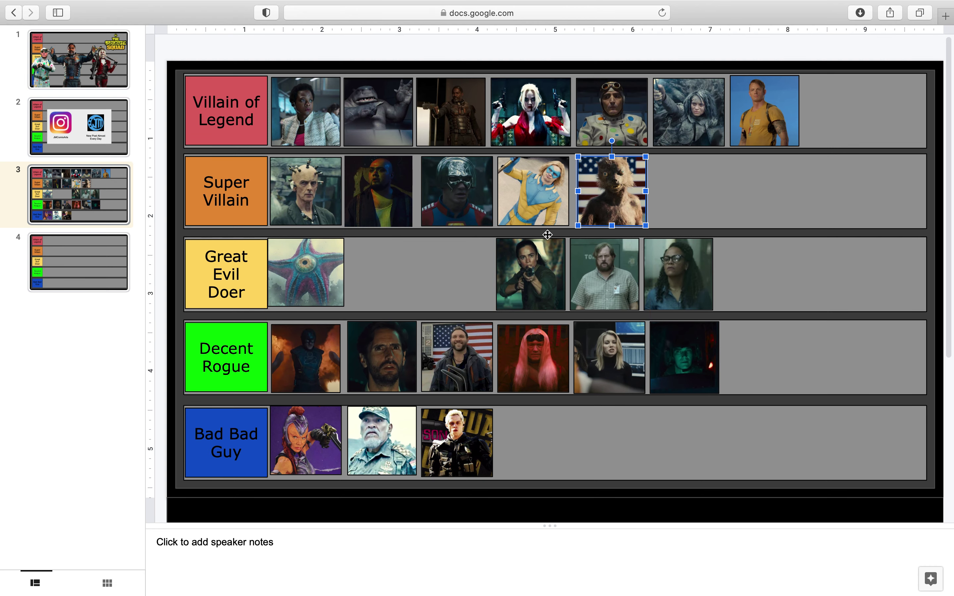
drag(520, 251, 364, 257)
drag(603, 272, 454, 267)
drag(678, 272, 540, 271)
drag(308, 375, 637, 286)
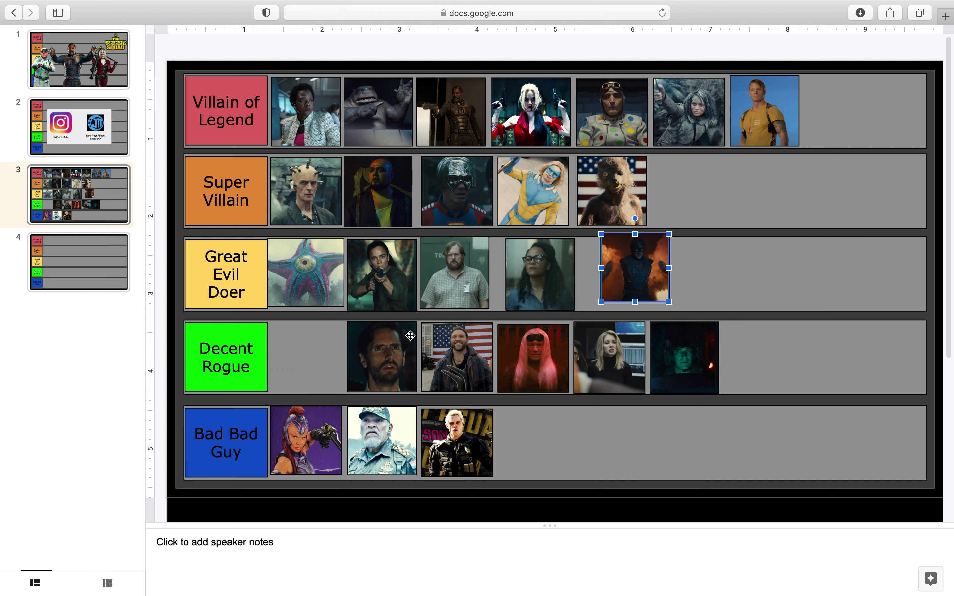
Step: Rearrange the glasses woman, bearded man and flame figure photos within Great Evil Doer
click(682, 365)
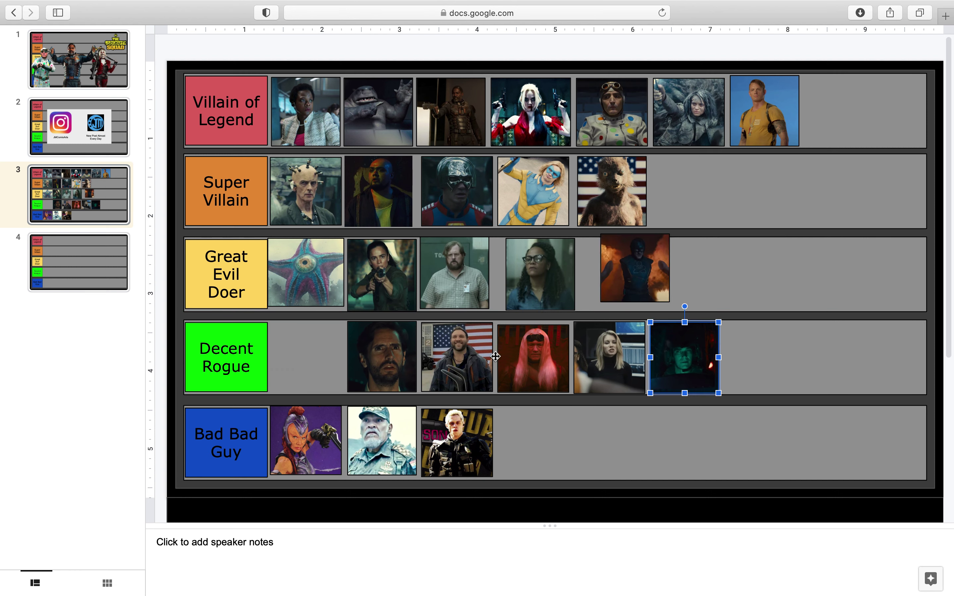
click(532, 271)
drag(531, 271, 551, 268)
drag(455, 274, 499, 279)
drag(677, 283, 494, 294)
drag(574, 286, 632, 288)
mouse_move(508, 283)
mouse_down()
mouse_move(498, 281)
mouse_move(565, 280)
mouse_move(524, 282)
mouse_up()
click(474, 274)
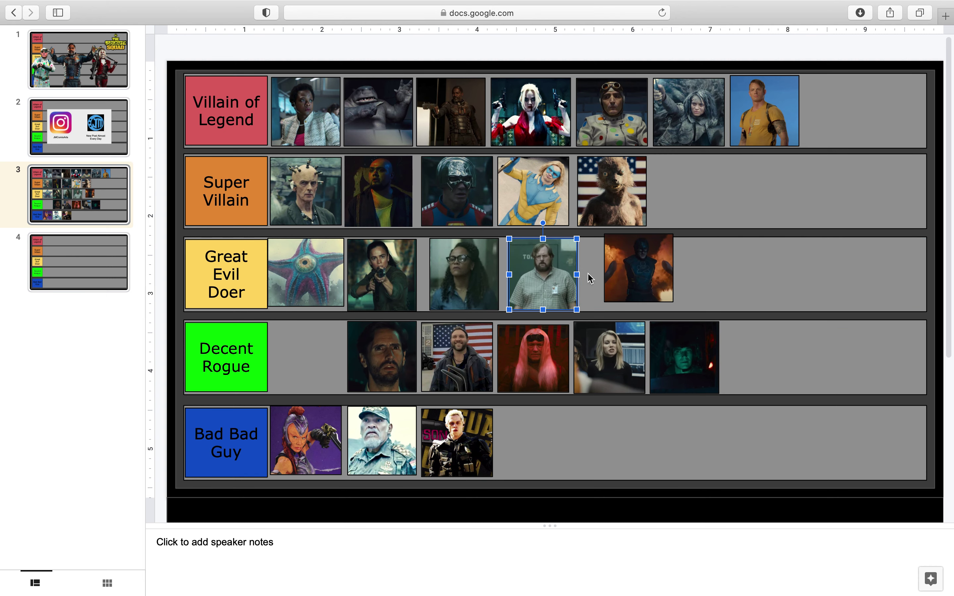
drag(609, 281, 589, 288)
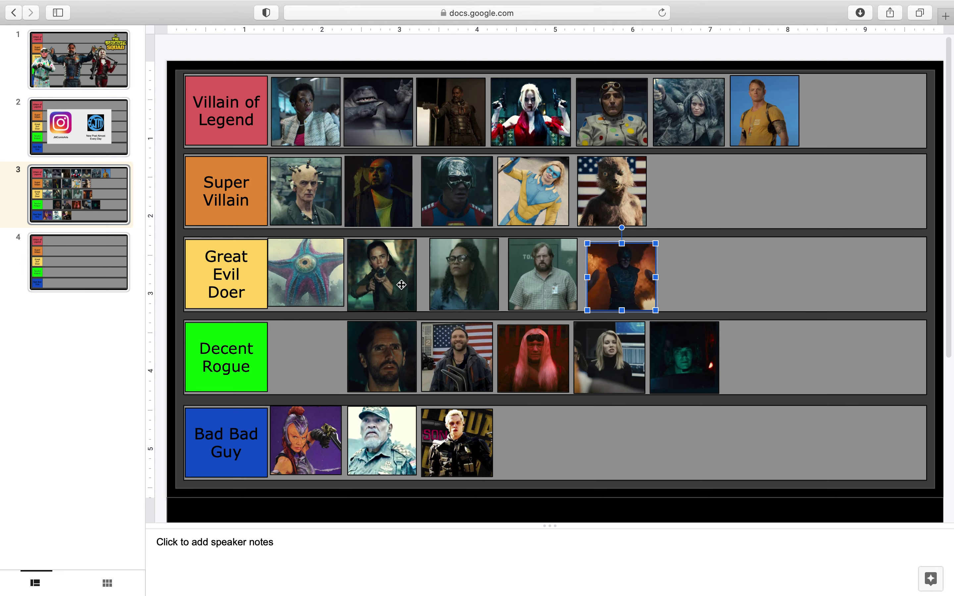
Step: Finalize Great Evil Doer order: starfish, glasses woman, bearded man, gunwoman, flame figure last
drag(400, 281, 702, 278)
mouse_move(472, 278)
mouse_down()
mouse_move(406, 279)
mouse_move(464, 279)
mouse_up()
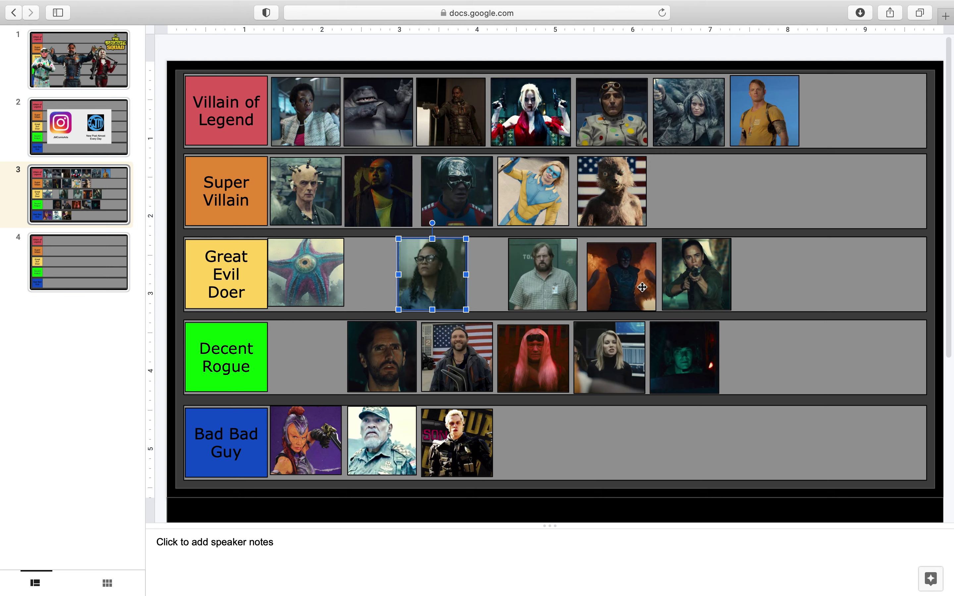
drag(472, 285, 409, 279)
click(542, 277)
drag(486, 277, 452, 278)
click(396, 275)
click(469, 275)
drag(589, 281, 541, 278)
drag(708, 275, 643, 276)
drag(557, 276, 721, 278)
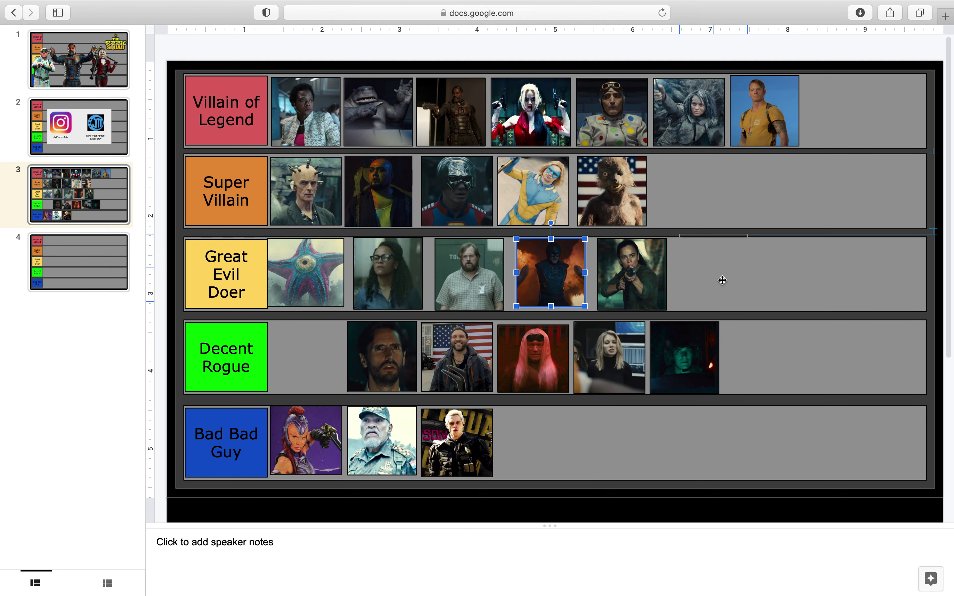
drag(632, 282, 551, 282)
drag(691, 263, 614, 283)
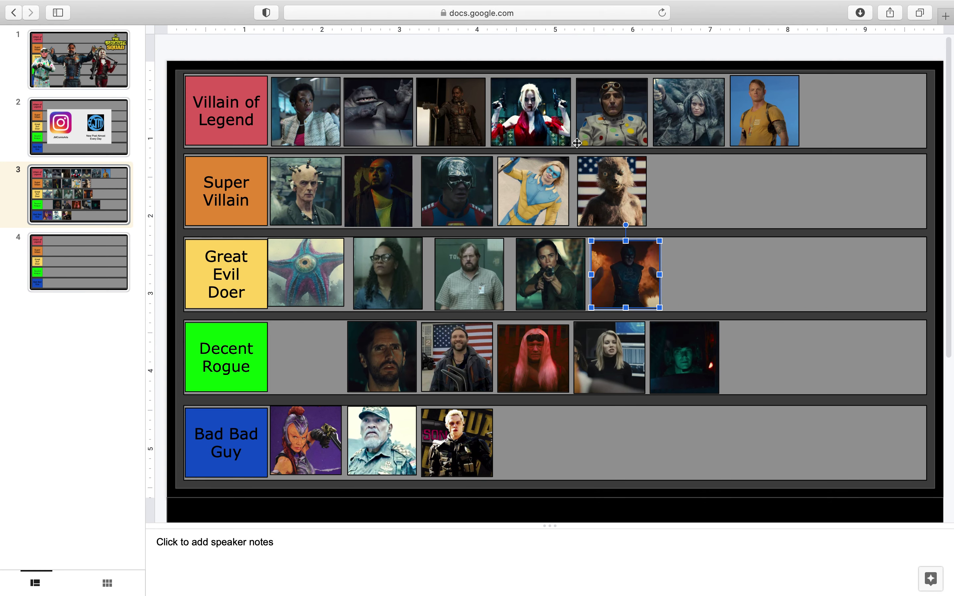
click(547, 65)
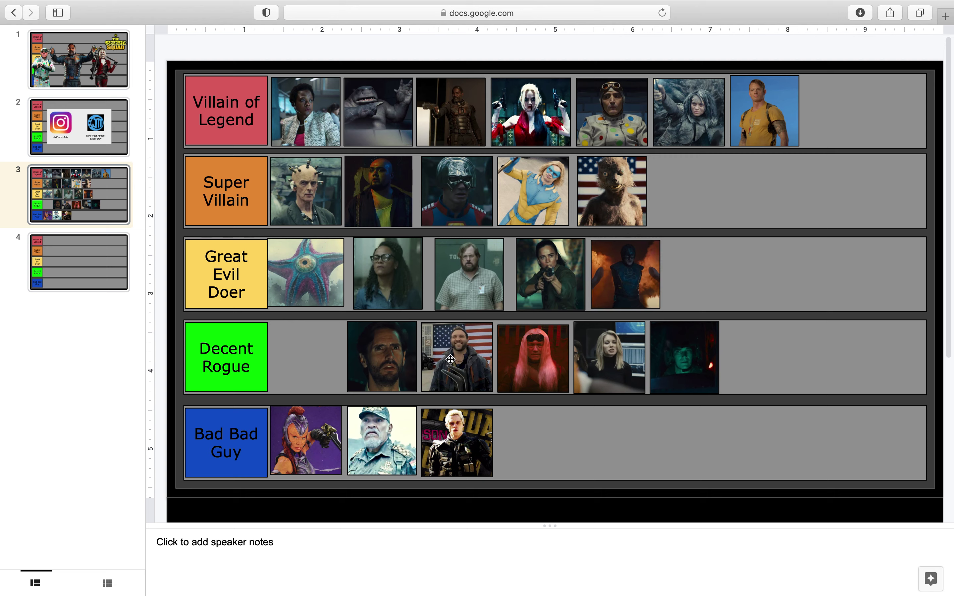
Step: Close up Decent Rogue: flag-backdrop man, pink-wig, bearded man, then blonde and green-lit photos
drag(450, 359, 301, 356)
click(410, 376)
drag(410, 375, 382, 375)
drag(445, 367, 431, 368)
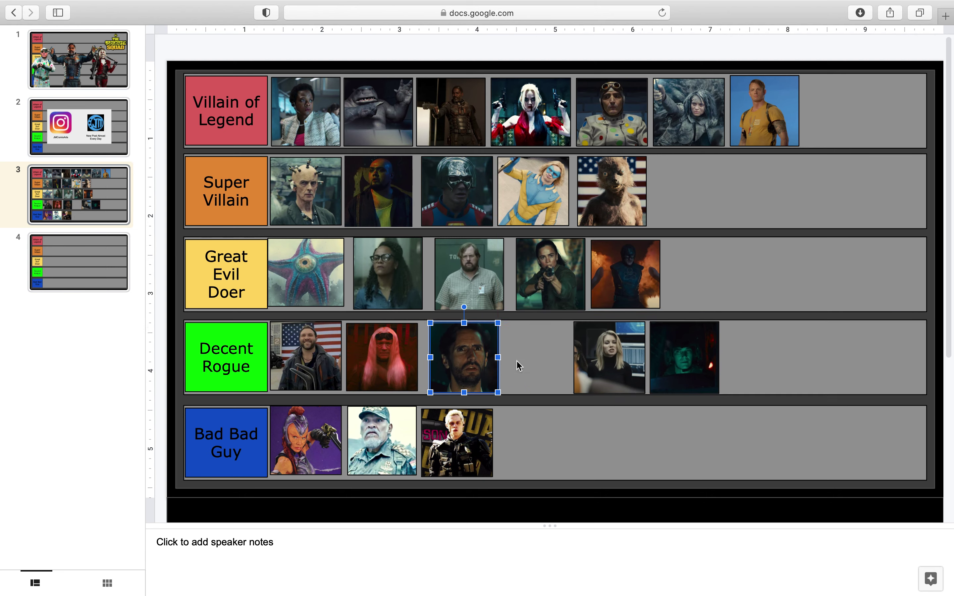
drag(609, 355, 546, 354)
drag(689, 367, 628, 368)
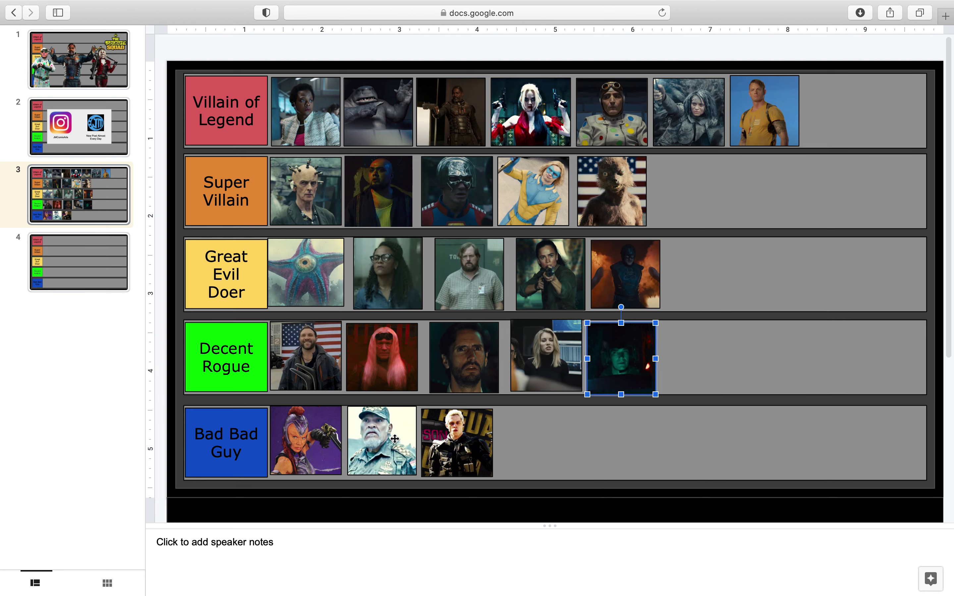
Step: Put the army general photo first in Bad Bad Guy, ahead of the purple-helmet photo
mouse_move(395, 440)
mouse_down()
mouse_move(315, 440)
mouse_move(390, 436)
mouse_up()
click(340, 441)
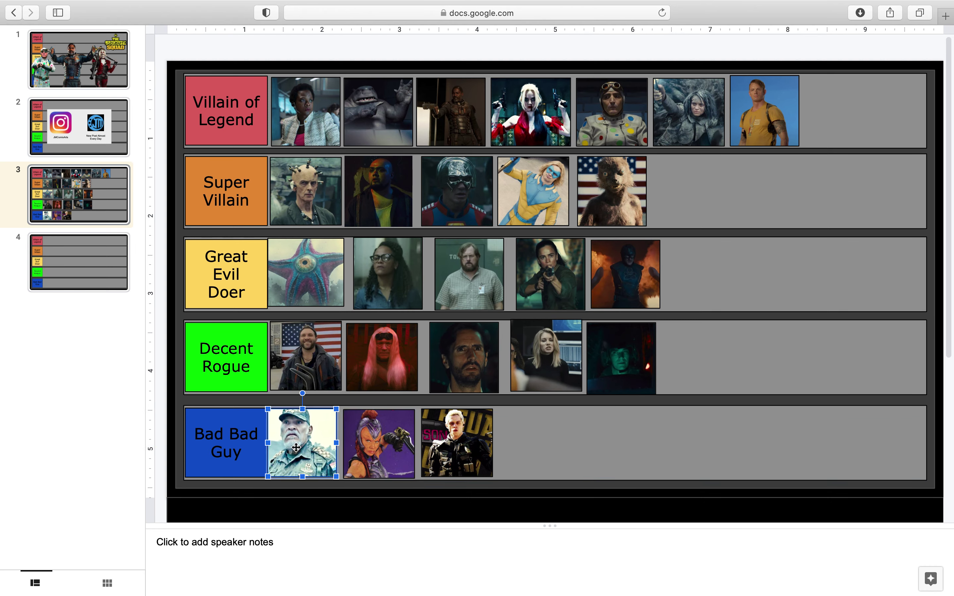
drag(298, 449, 301, 451)
click(323, 49)
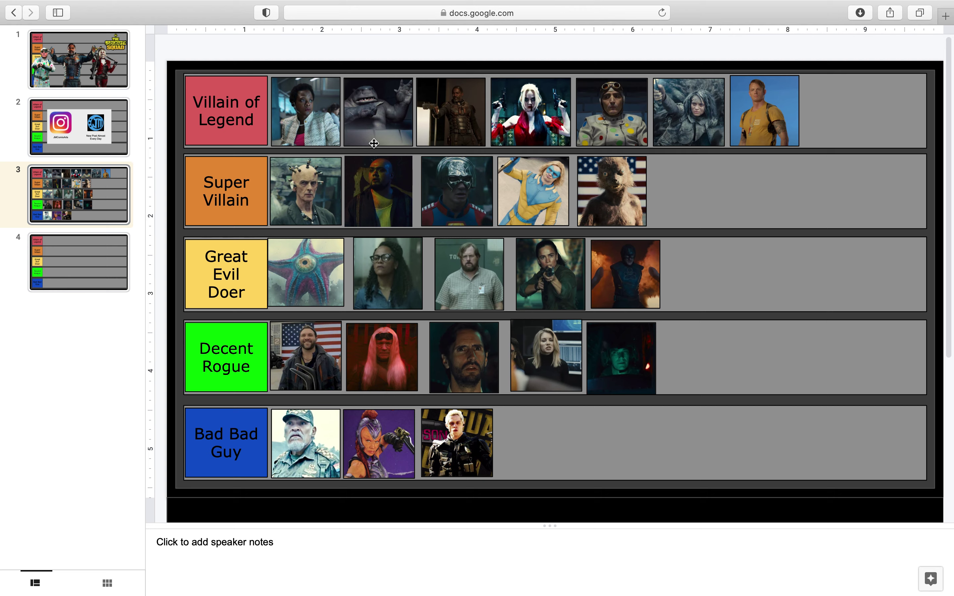
Step: Move the light-jacket woman's photo to the row's end and the grey-haired woman's to the front
drag(305, 112, 839, 114)
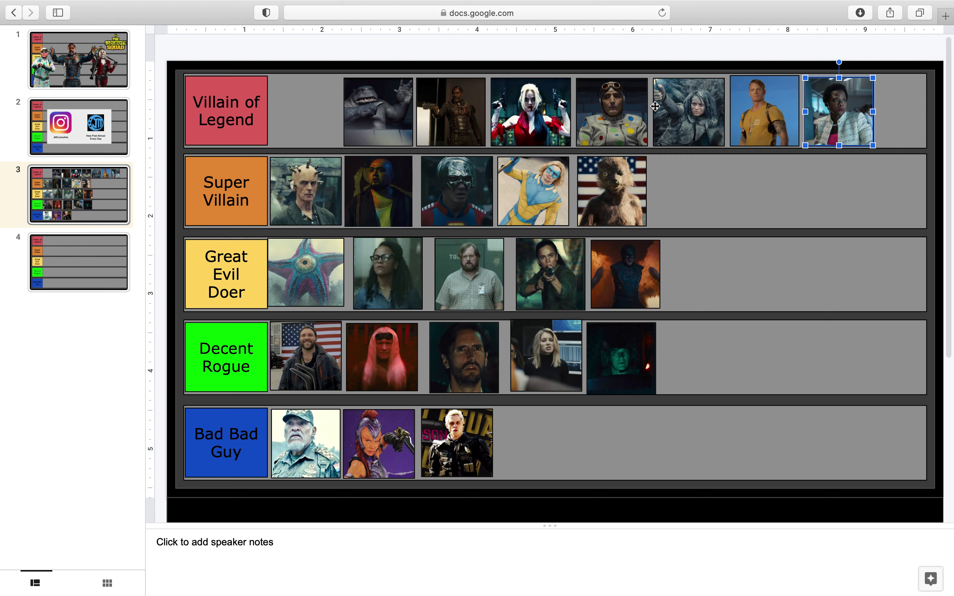
drag(655, 106, 325, 112)
click(382, 109)
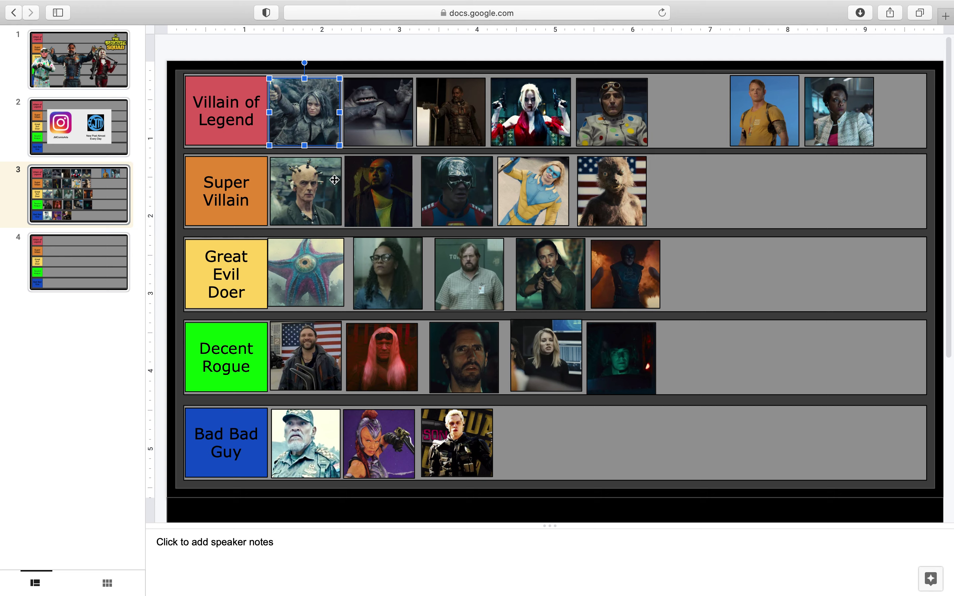
click(373, 55)
click(370, 85)
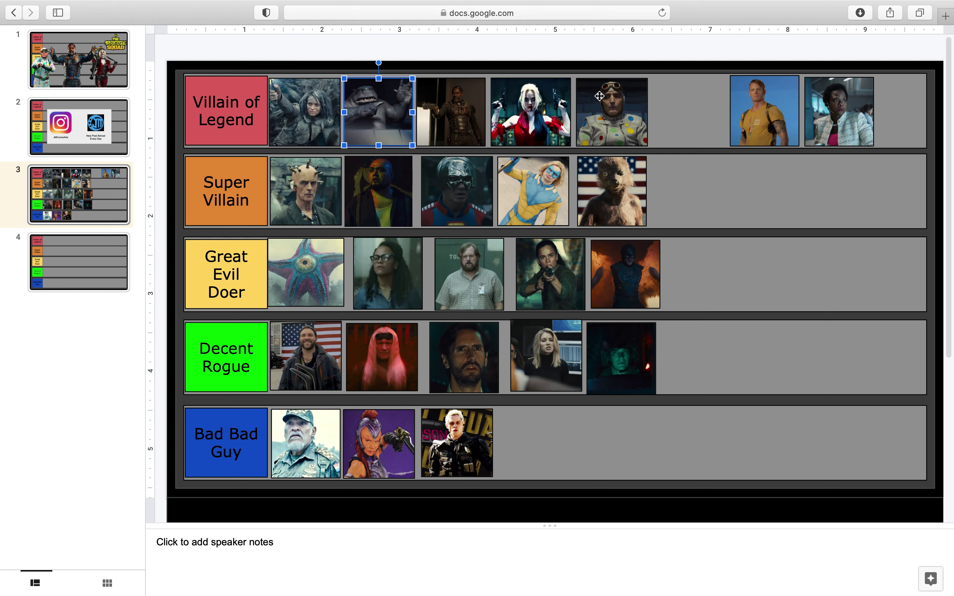
Step: Shift the polka-dot, costumed, armored and shark photos right, placing the shark creature second
drag(597, 97, 640, 98)
drag(524, 104, 546, 104)
click(452, 106)
drag(452, 106, 481, 105)
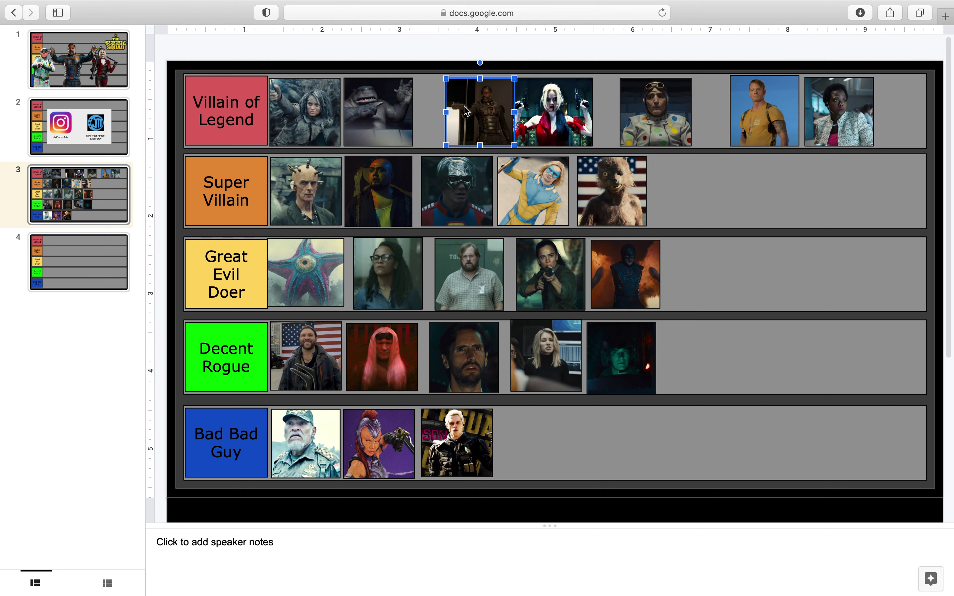
click(362, 112)
drag(362, 112, 386, 112)
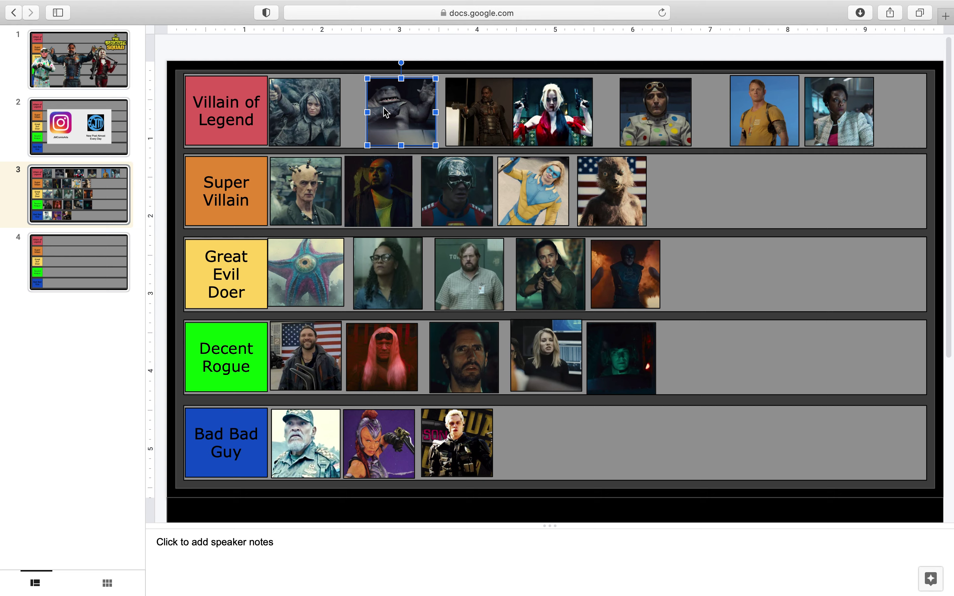
drag(425, 119, 401, 120)
Step: Put the polka-dot figure's photo in the third Villain of Legend slot
click(436, 35)
drag(523, 98, 548, 98)
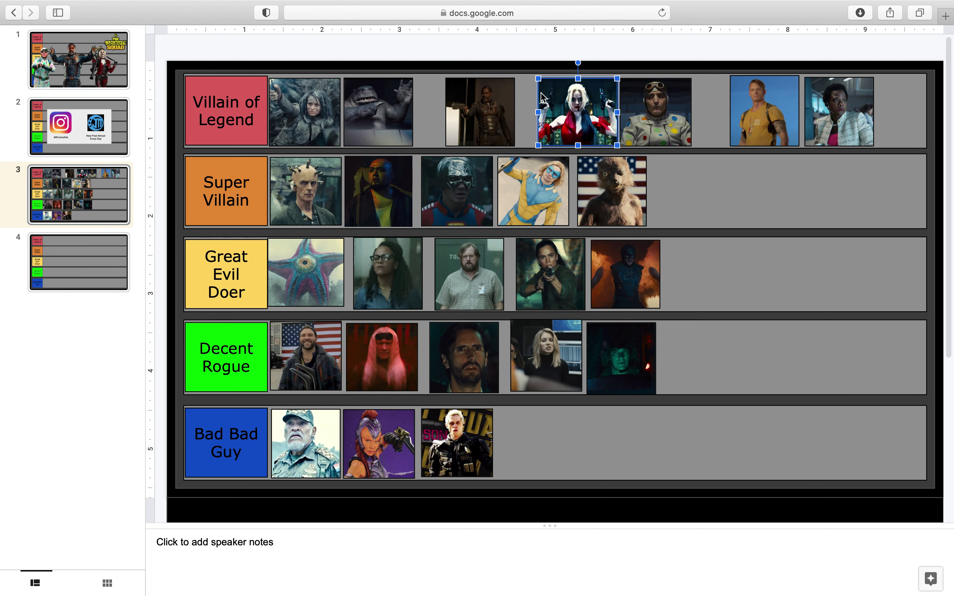
drag(471, 102, 456, 102)
click(539, 111)
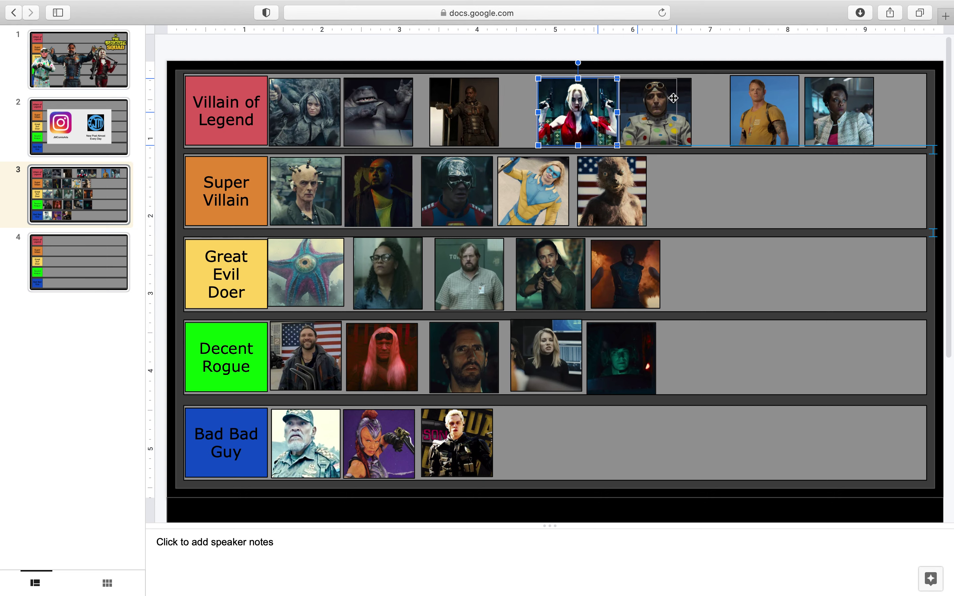
mouse_move(539, 111)
mouse_down()
mouse_move(631, 110)
mouse_move(547, 112)
mouse_up()
click(639, 111)
drag(479, 115, 611, 117)
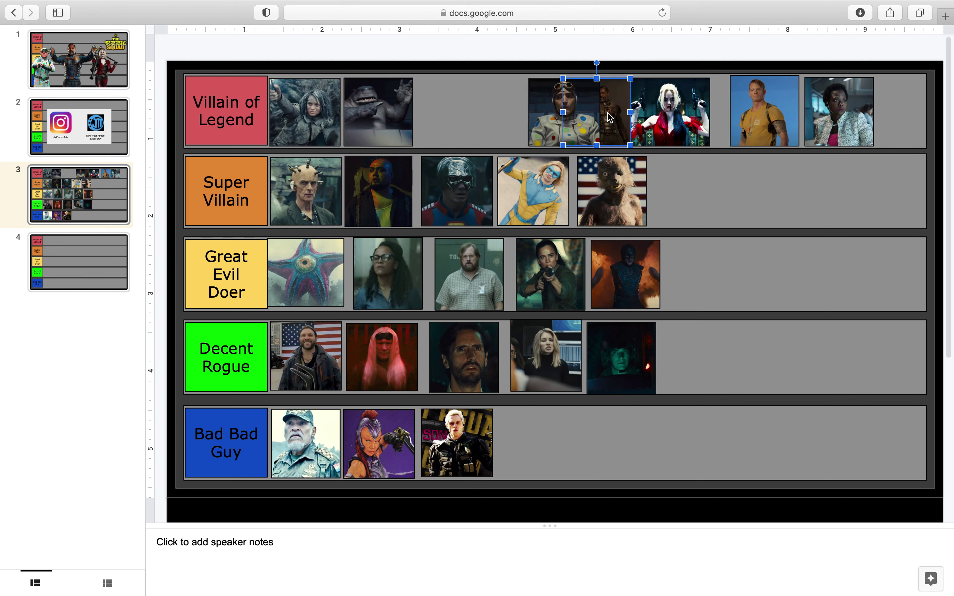
drag(543, 113, 435, 114)
Step: Close up the armored man, red-and-white woman, yellow-shirt man and light-jacket woman in slots four to seven
drag(587, 110, 503, 102)
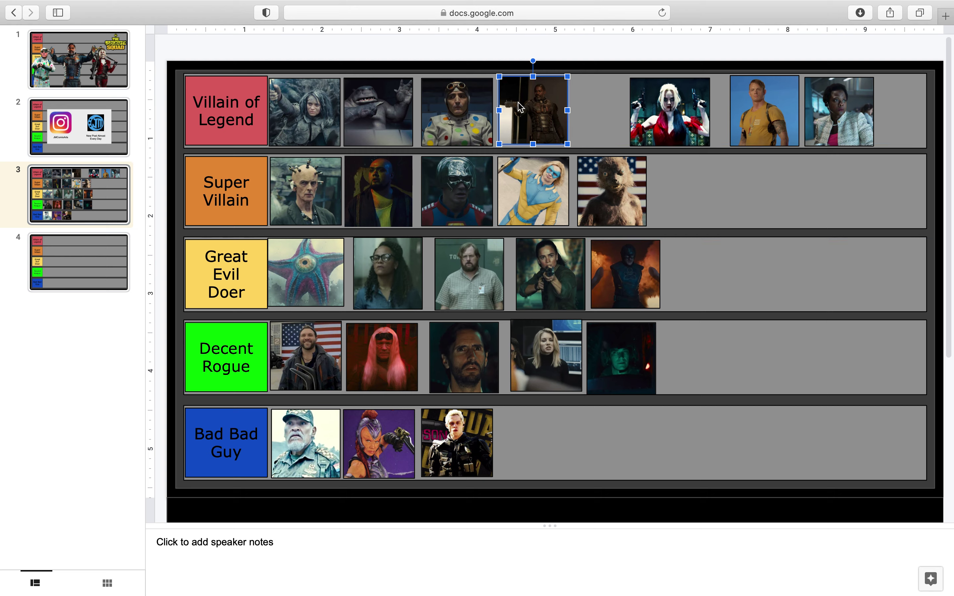
drag(668, 108, 618, 115)
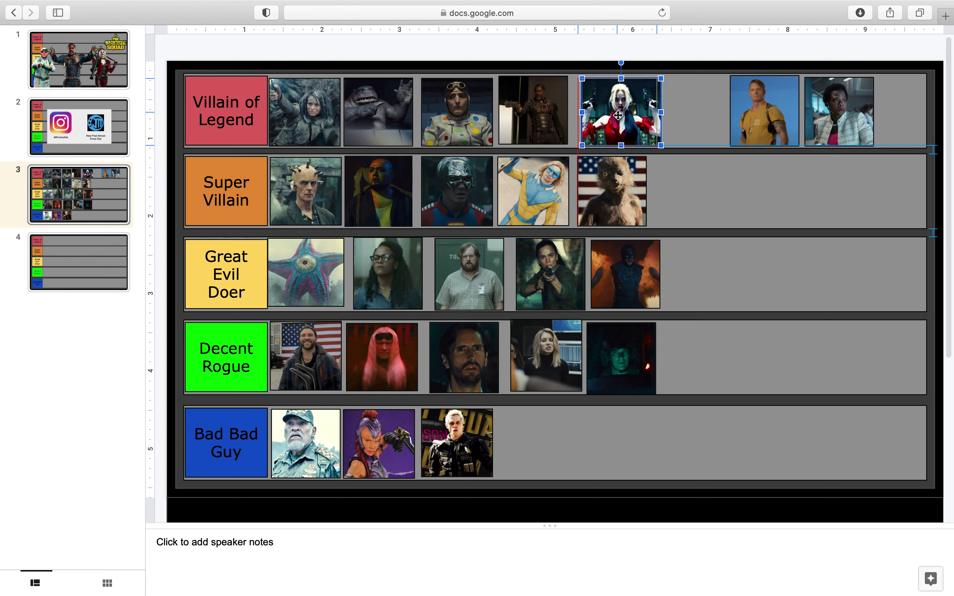
drag(735, 103, 679, 107)
drag(818, 93, 754, 104)
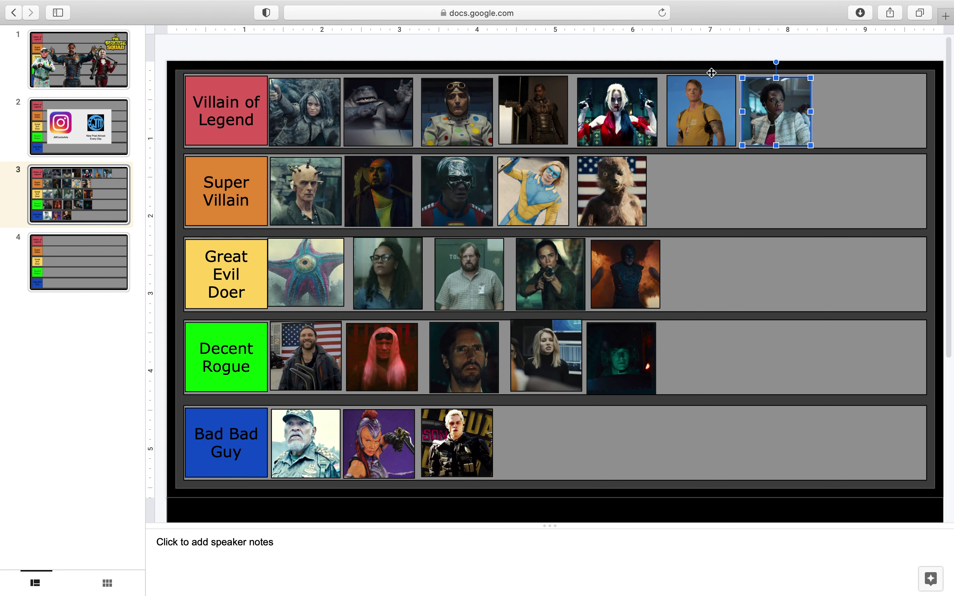
click(697, 58)
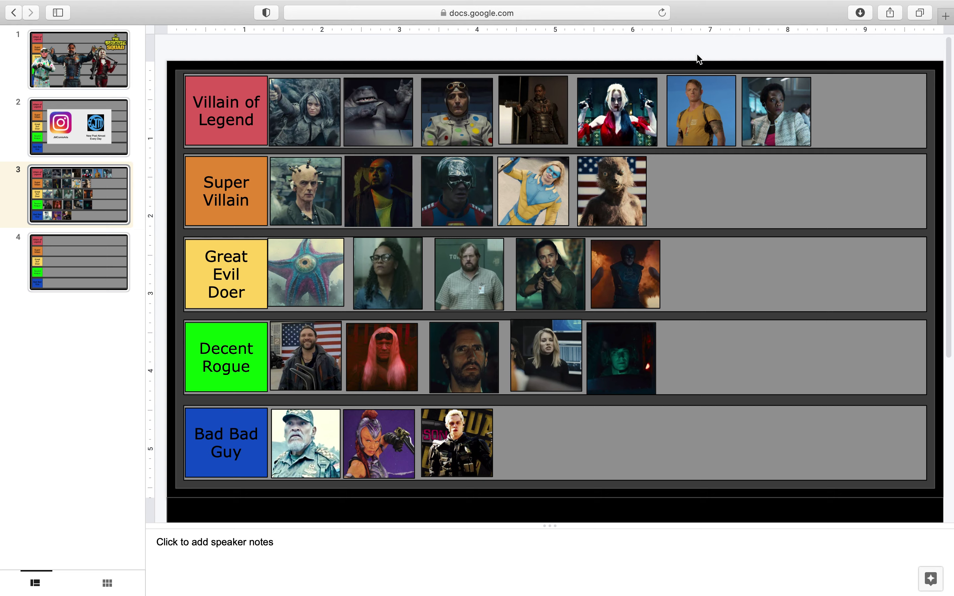